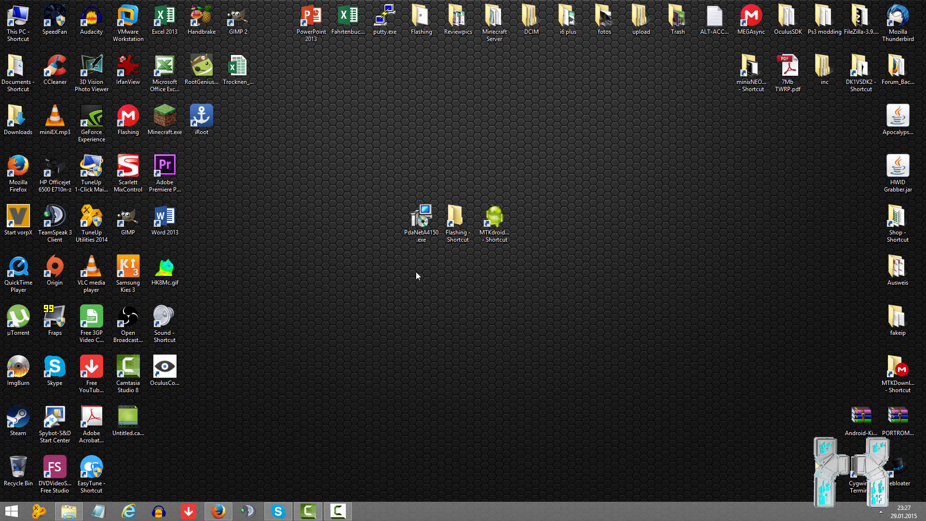
click(494, 221)
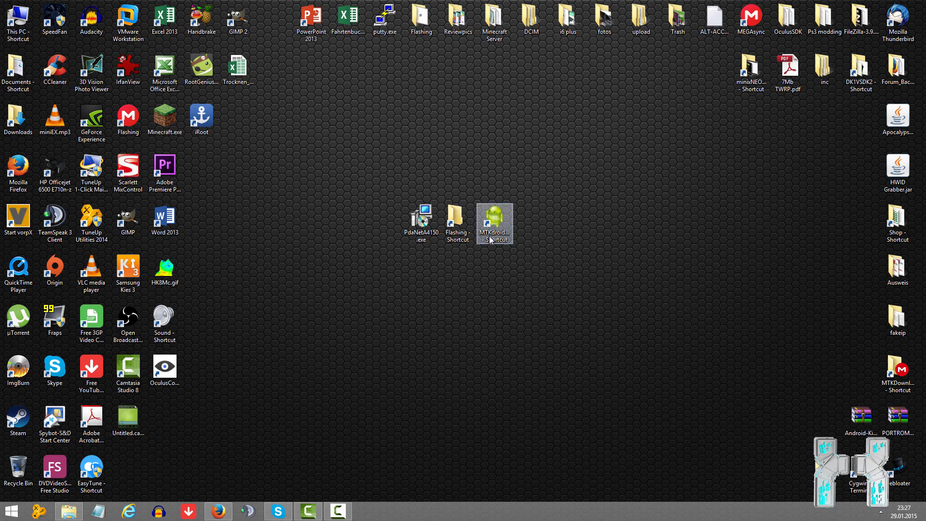
click(483, 268)
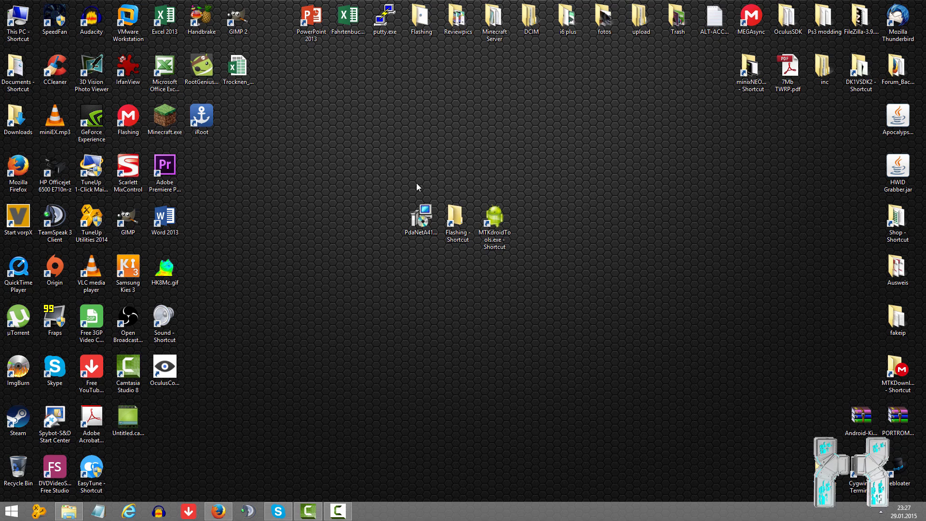
Start the PdaNetA4150.exe setup and abort it without uninstalling the existing PdaNet version
click(419, 212)
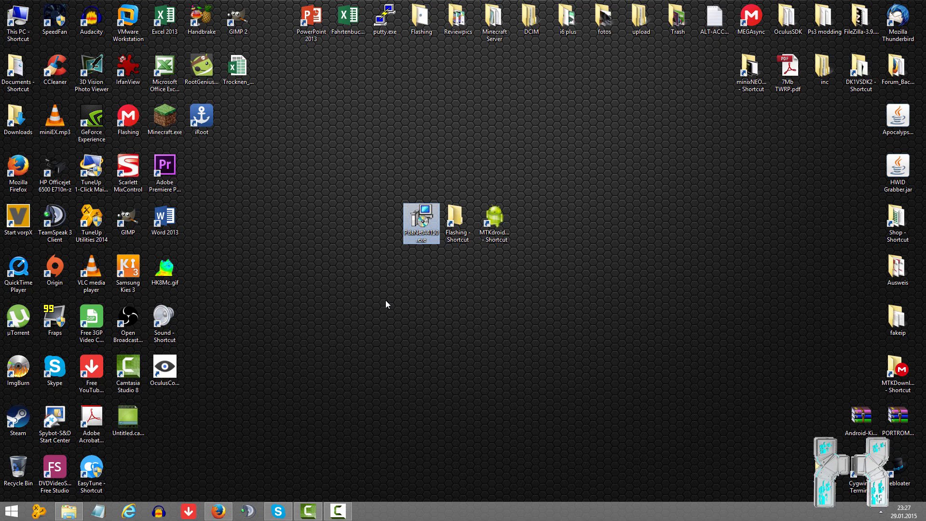
double_click(429, 238)
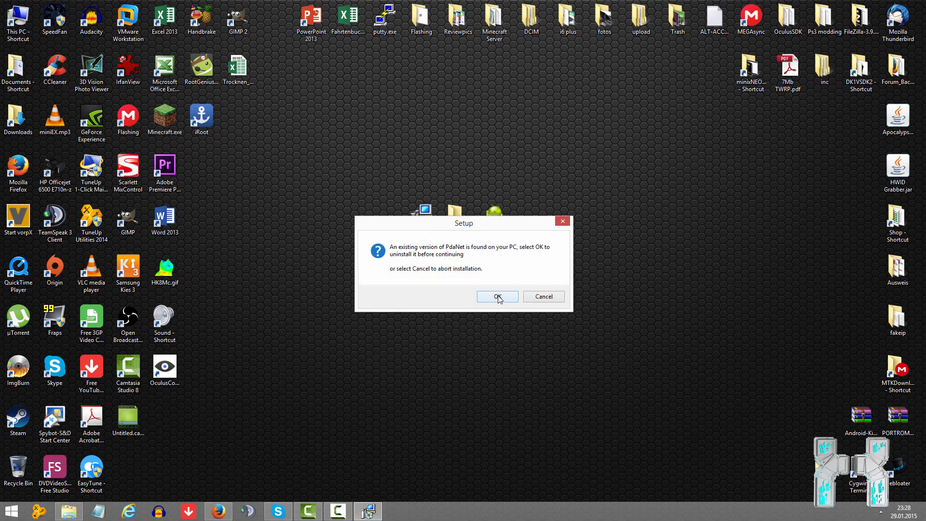
click(543, 299)
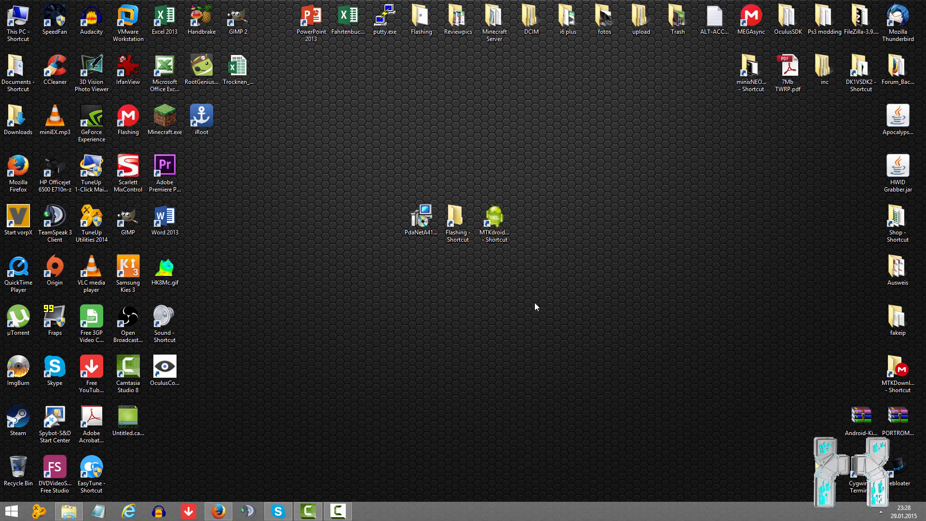
click(497, 240)
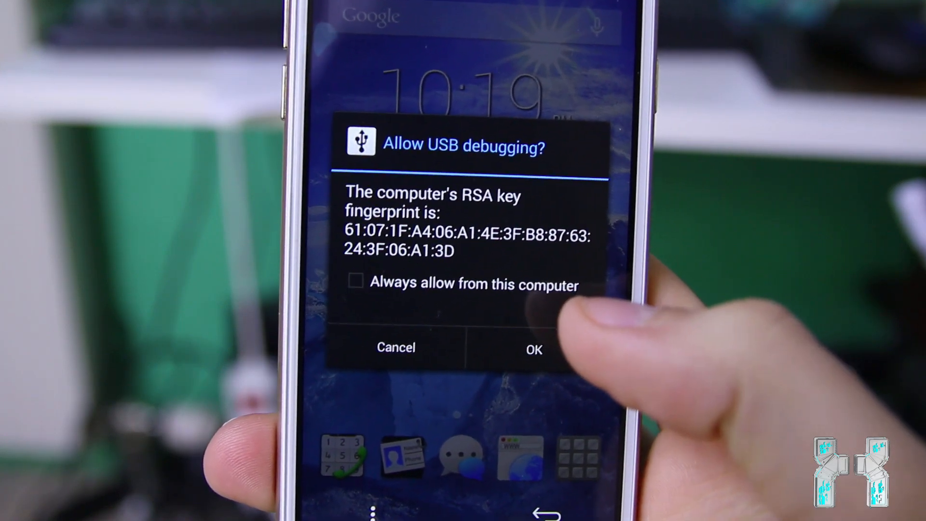
click(541, 295)
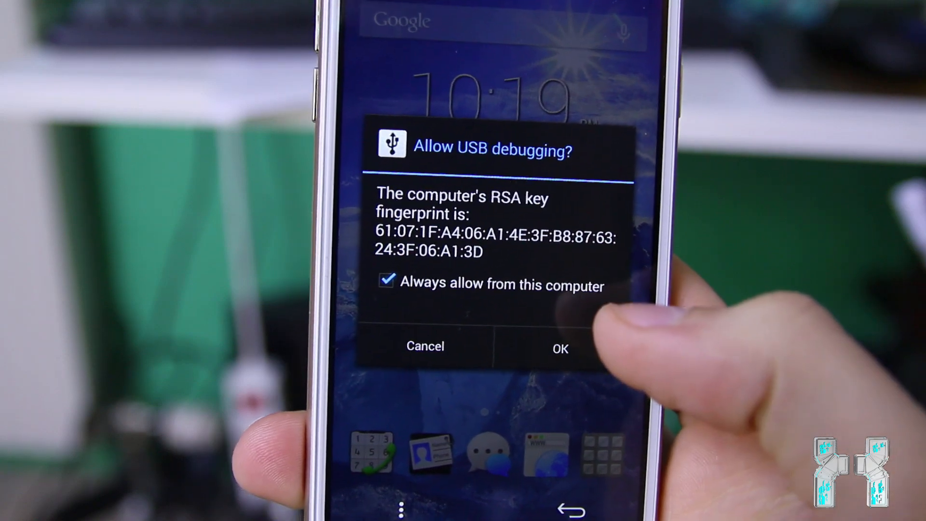
click(541, 357)
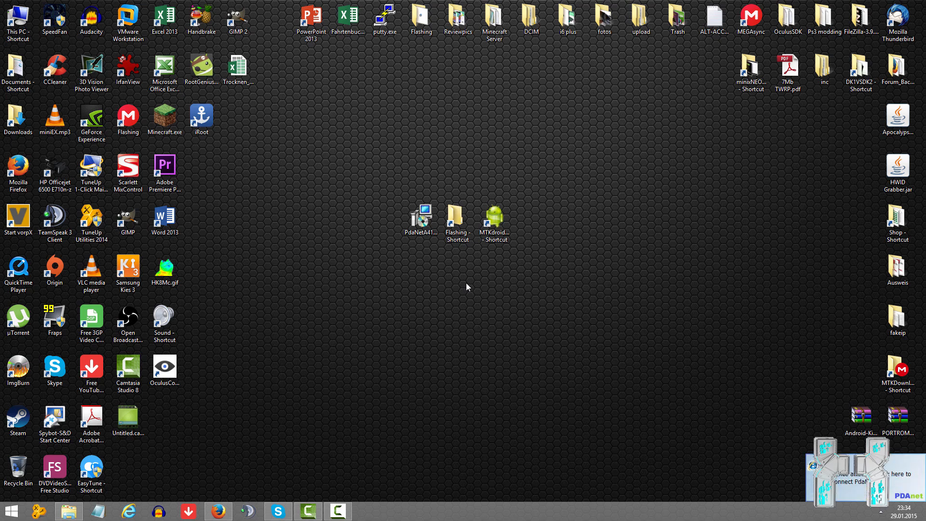
Dismiss the PdaNet notification and open the MtkDroidTools_253 folder through the desktop's Flashing shortcut
click(857, 482)
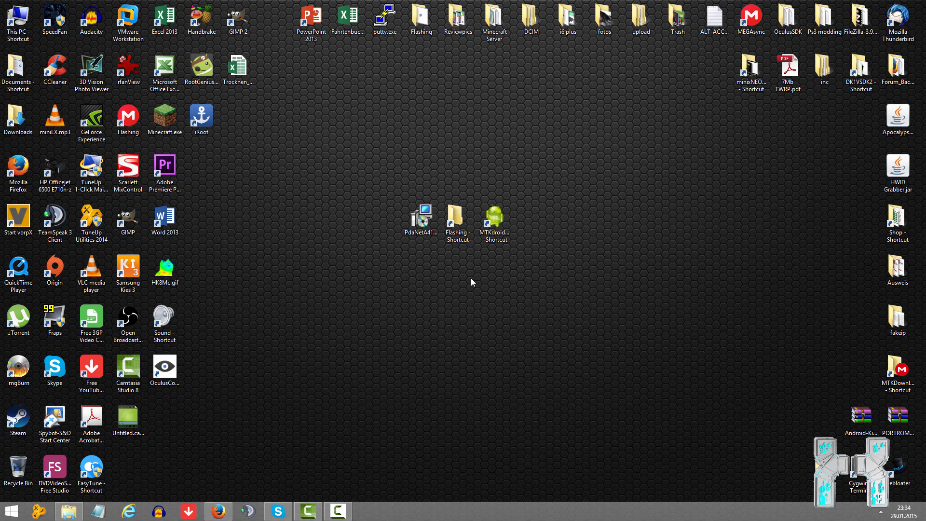
double_click(456, 219)
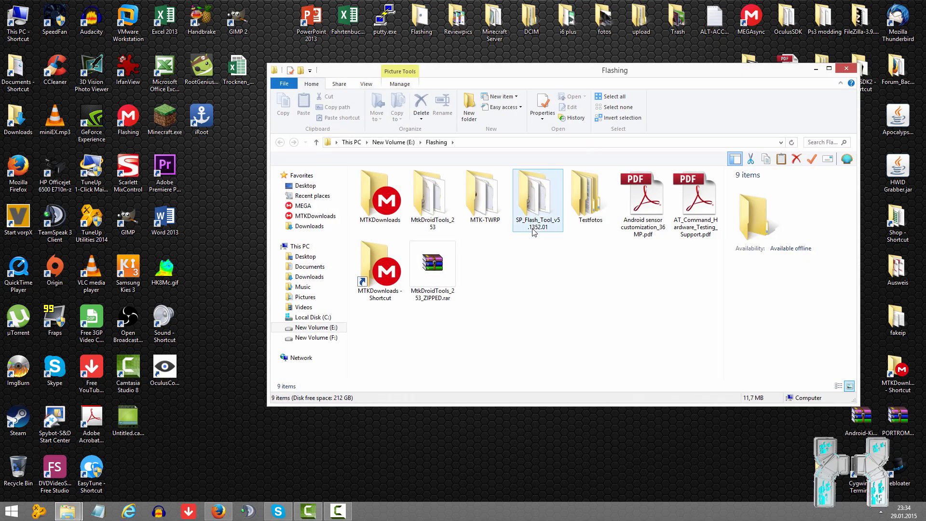
click(435, 275)
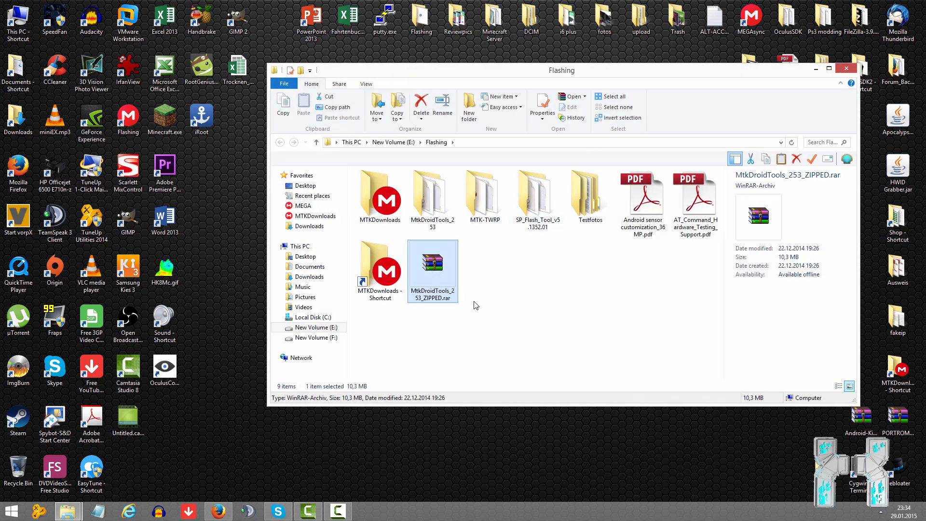
double_click(421, 198)
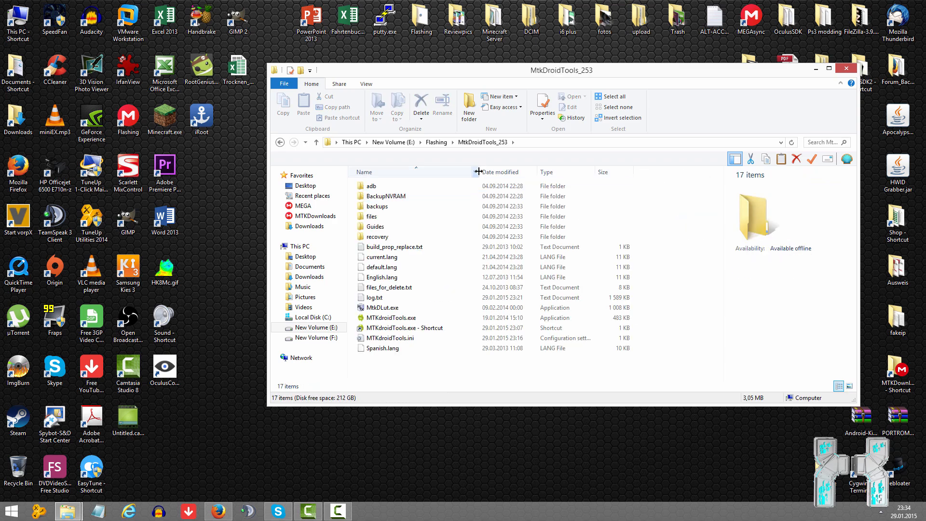
Run MTKdroidTools.exe as administrator, close the folder window and move the tool's window toward the middle of the desktop
click(428, 318)
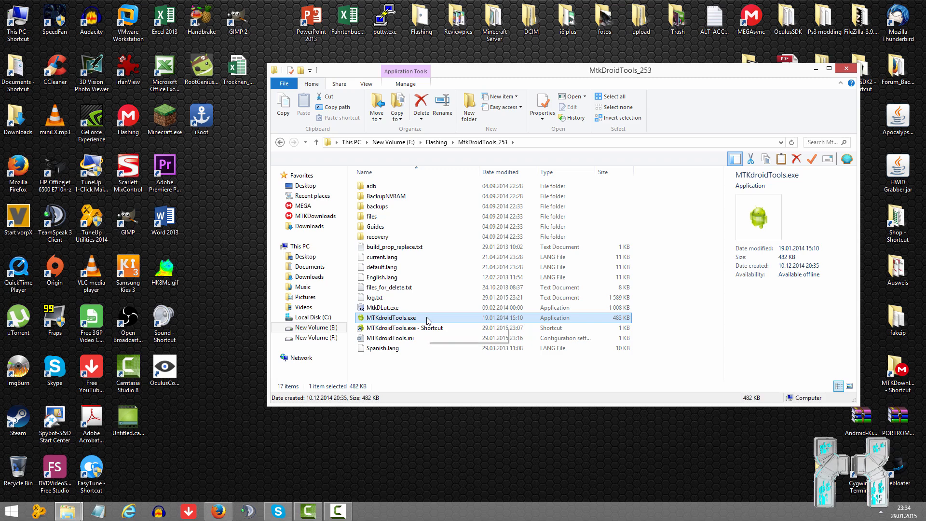
right_click(408, 320)
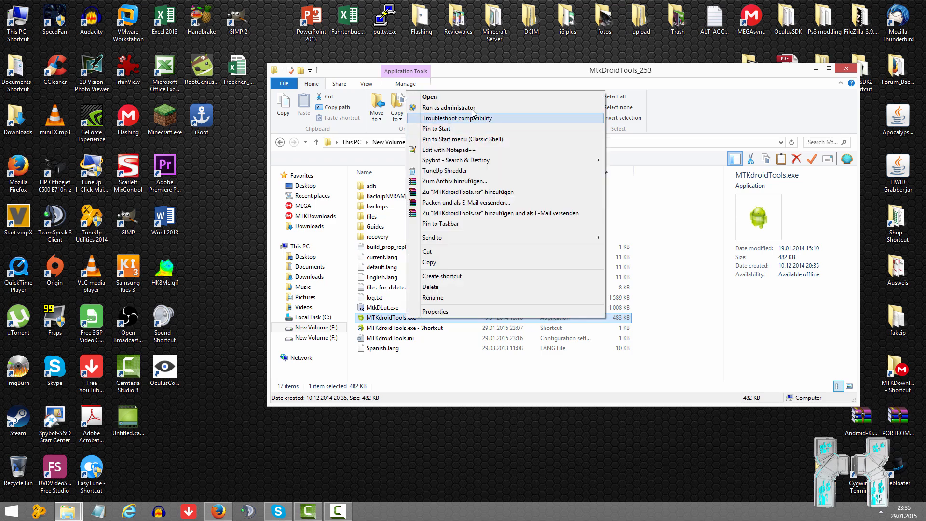
click(472, 107)
click(846, 71)
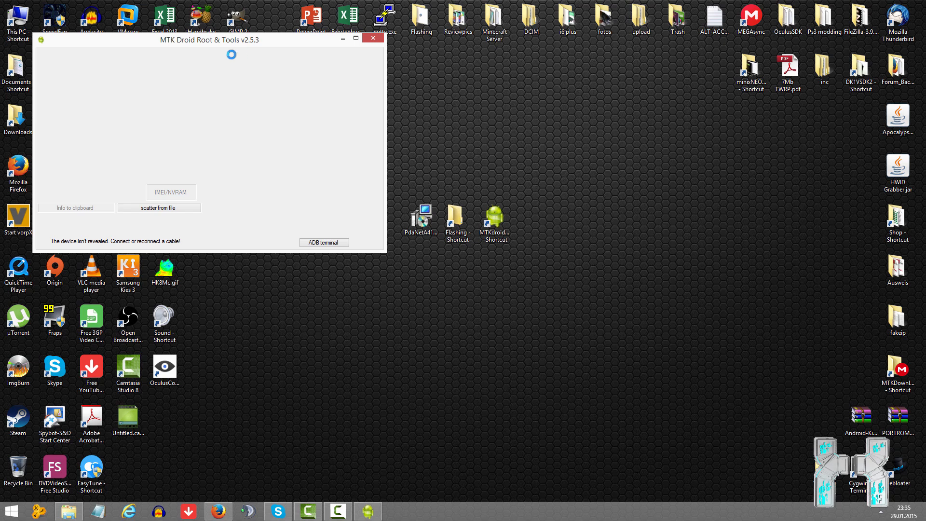
drag(233, 42, 481, 160)
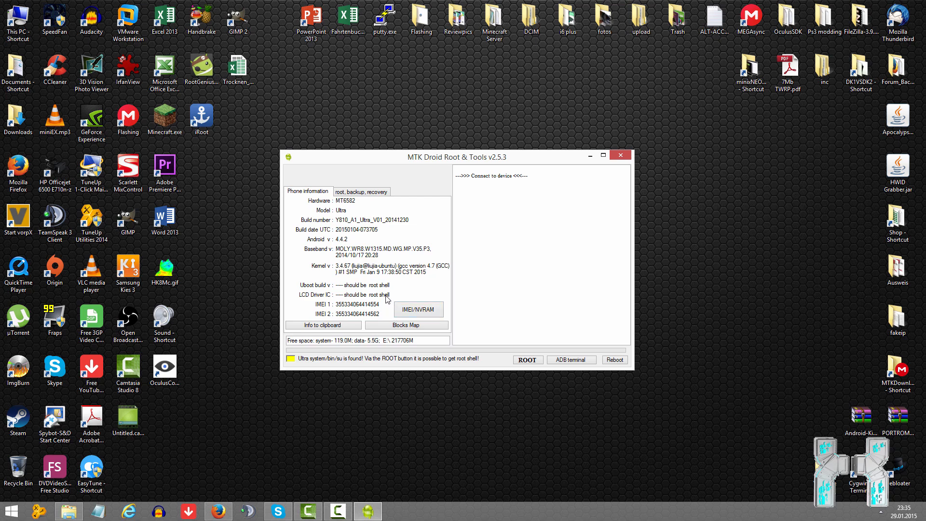
Request a root shell for the connected phone through its already established SU
drag(452, 163, 454, 136)
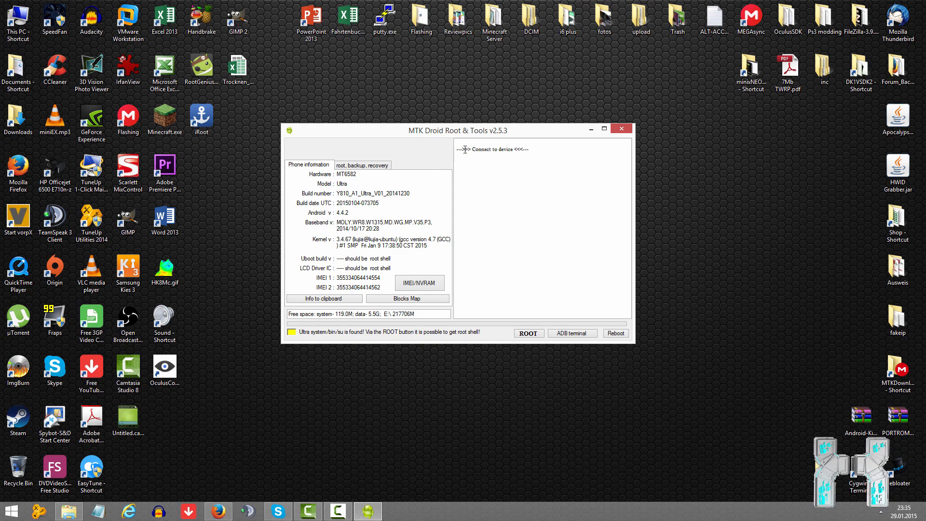
drag(481, 130, 492, 131)
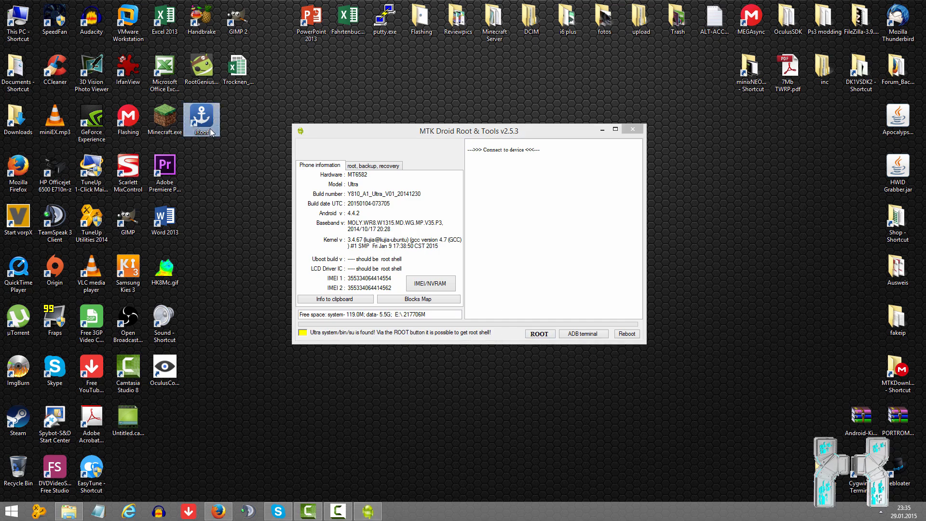
drag(210, 129, 352, 385)
click(548, 334)
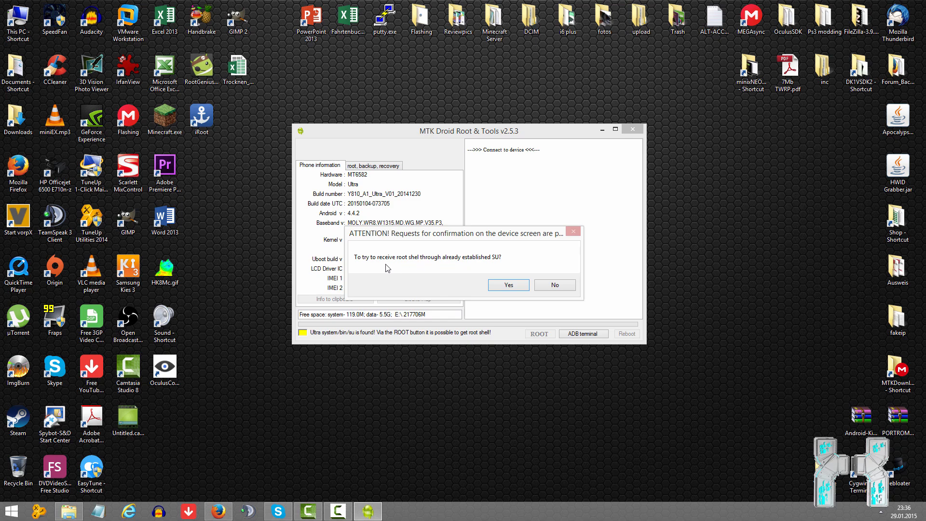
click(519, 287)
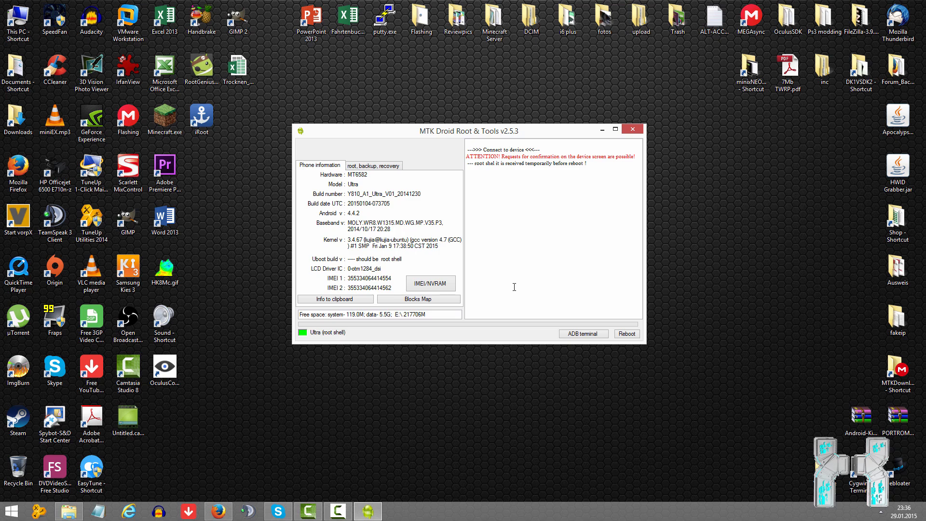
drag(588, 164, 431, 192)
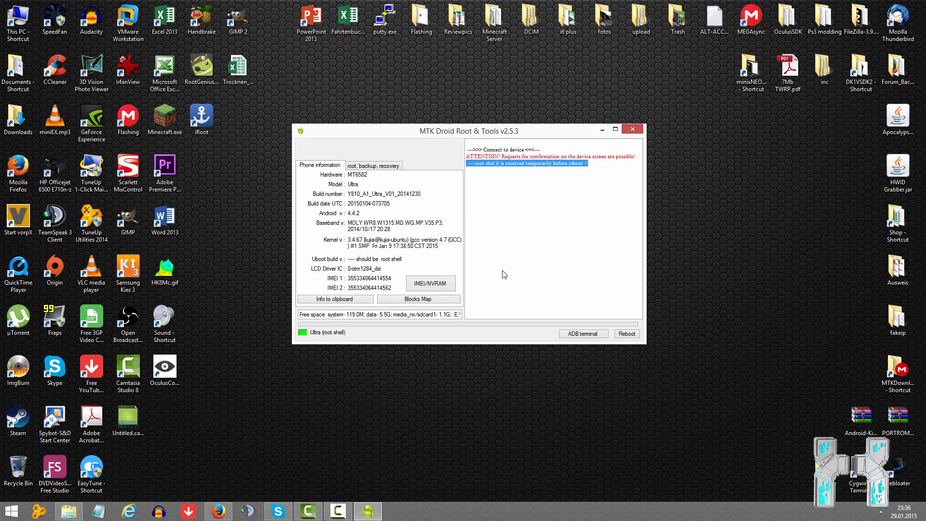
click(512, 214)
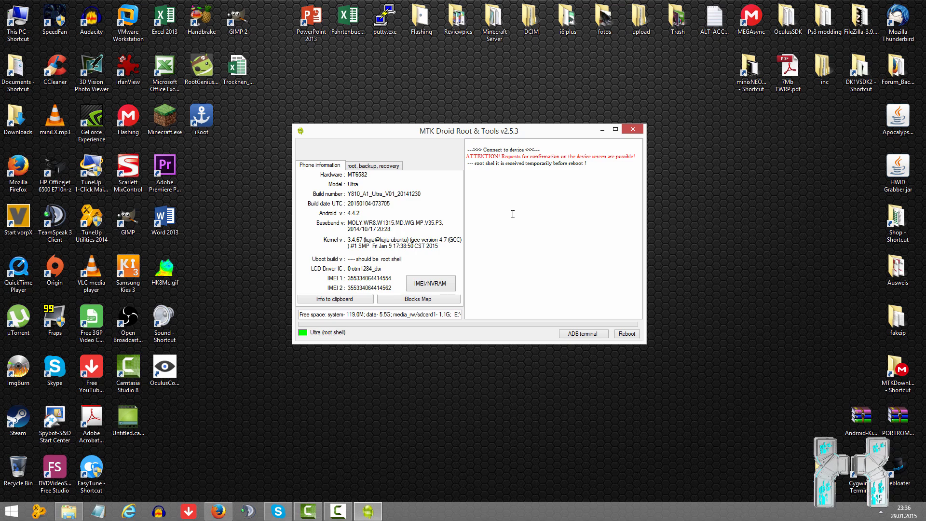
Start a full backup of the phone and review the blocks listed in the log
click(363, 167)
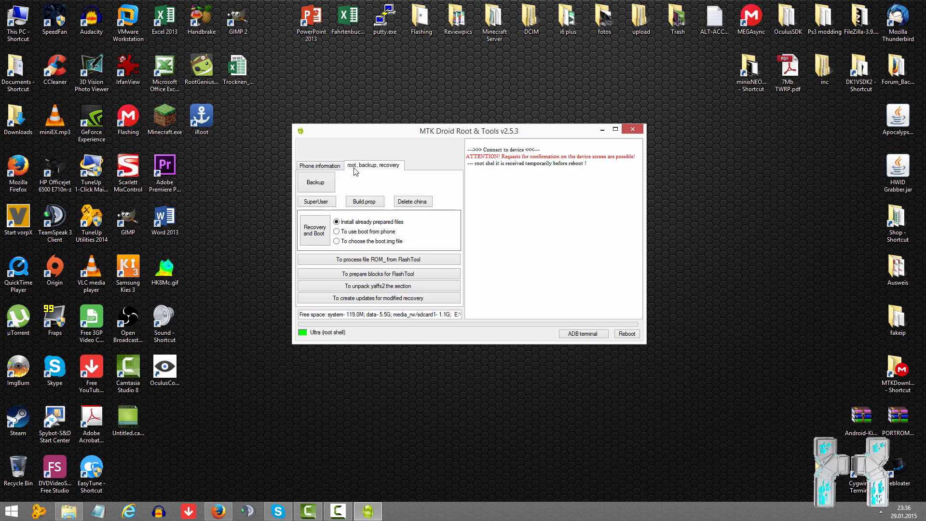
click(319, 184)
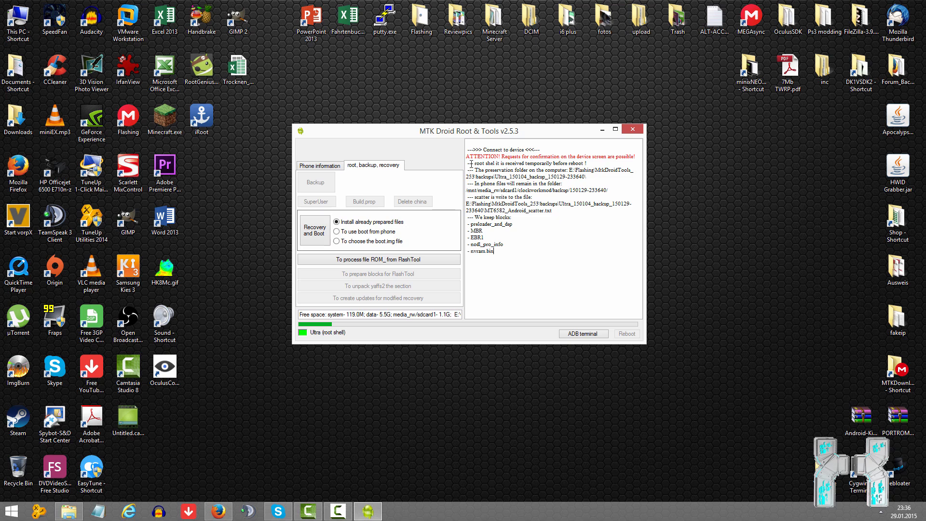
drag(468, 163, 515, 255)
click(515, 258)
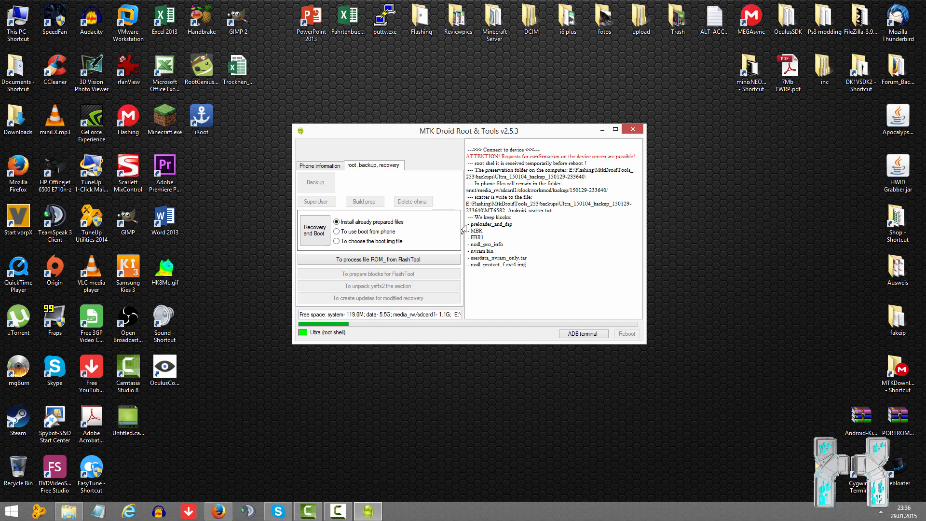
drag(466, 223, 542, 272)
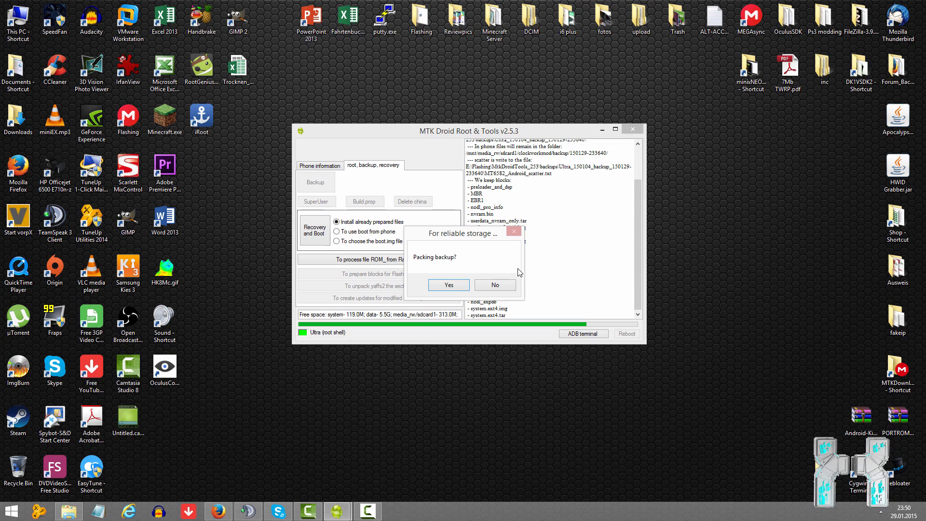
Pack the phone backup into an archive, check the log, and close MTK Droid Root & Tools once the task completes
click(452, 285)
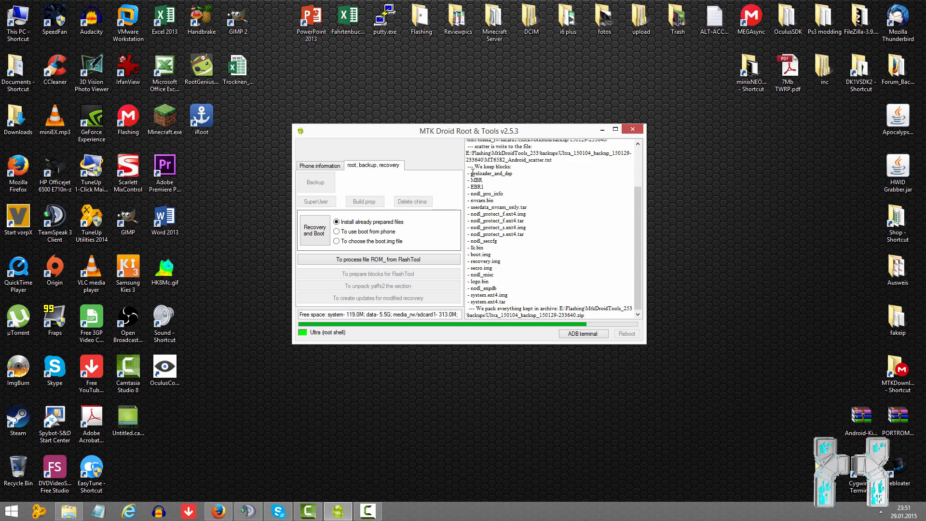
drag(470, 171, 526, 182)
click(527, 182)
drag(472, 302, 509, 302)
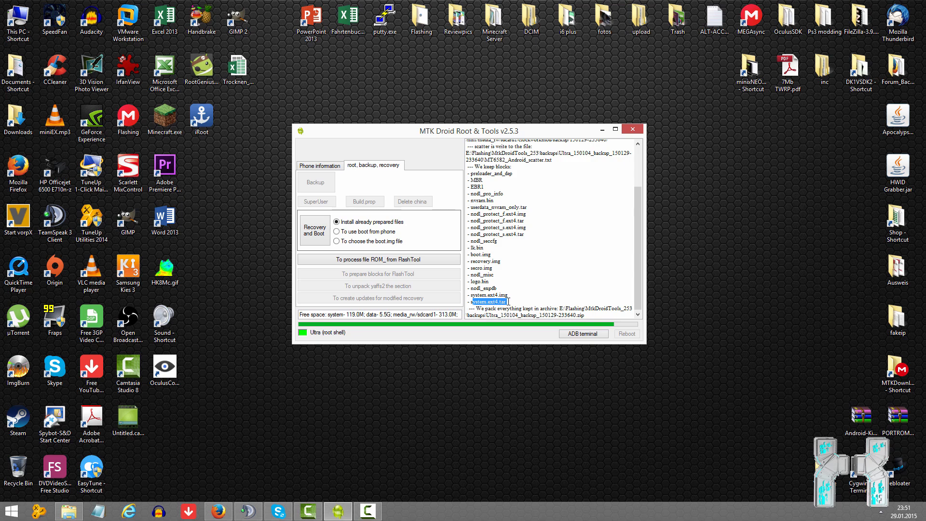
click(509, 302)
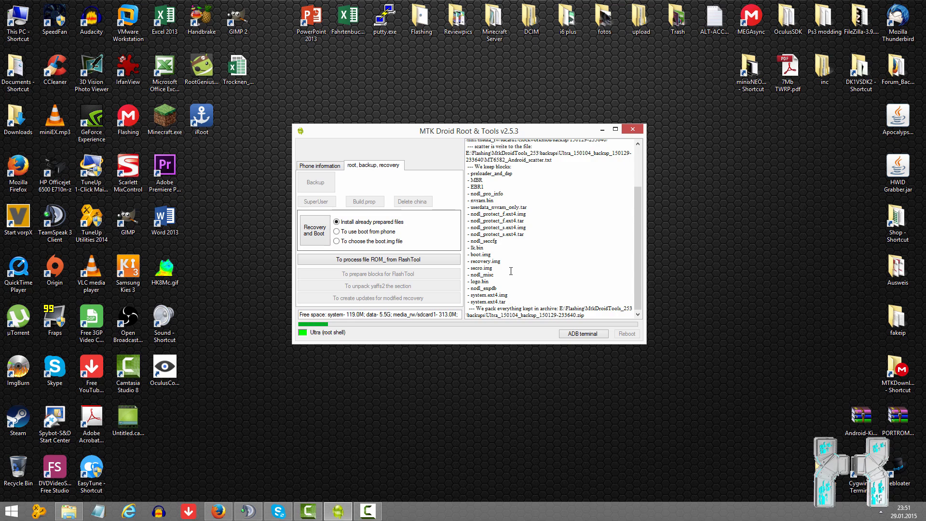
click(524, 295)
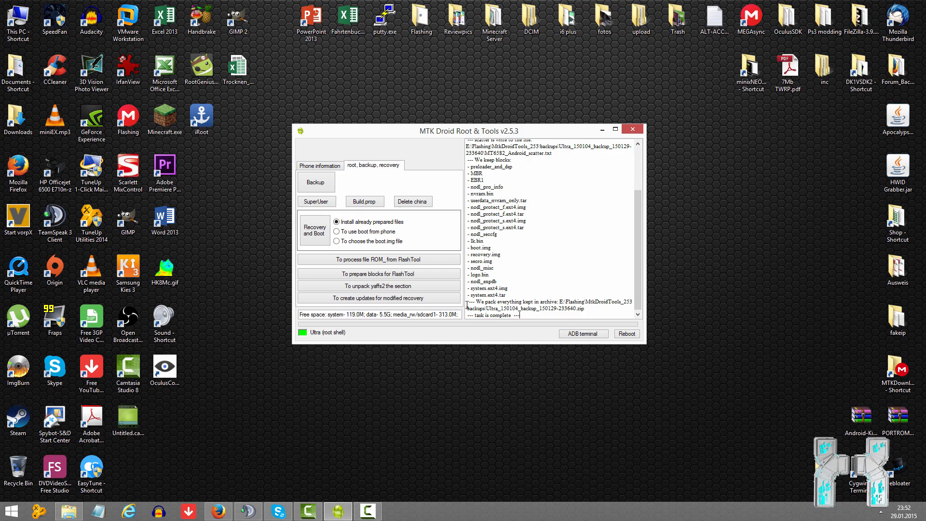
click(633, 128)
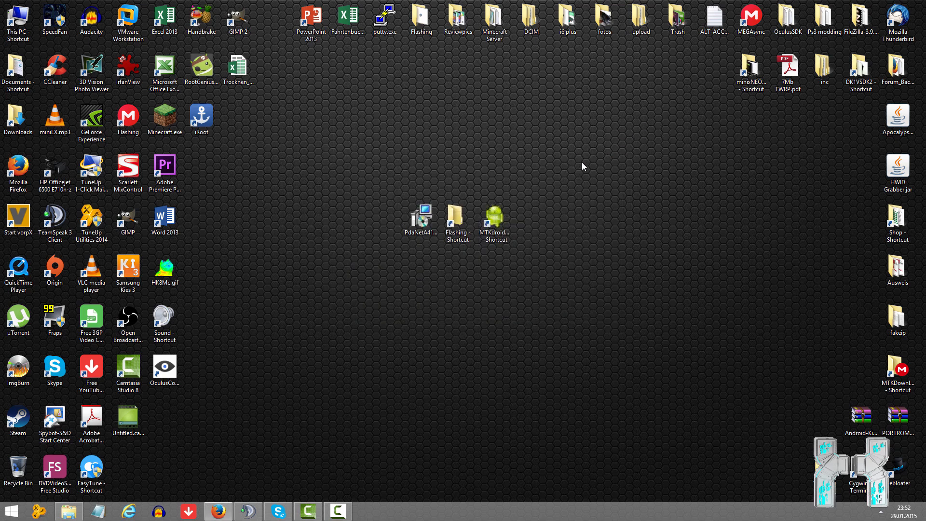
Open the backups folder inside Flashing\MtkDroidTools_253 and check the details of the archive Ultra_150104_backup_150129-233640.zip
double_click(456, 218)
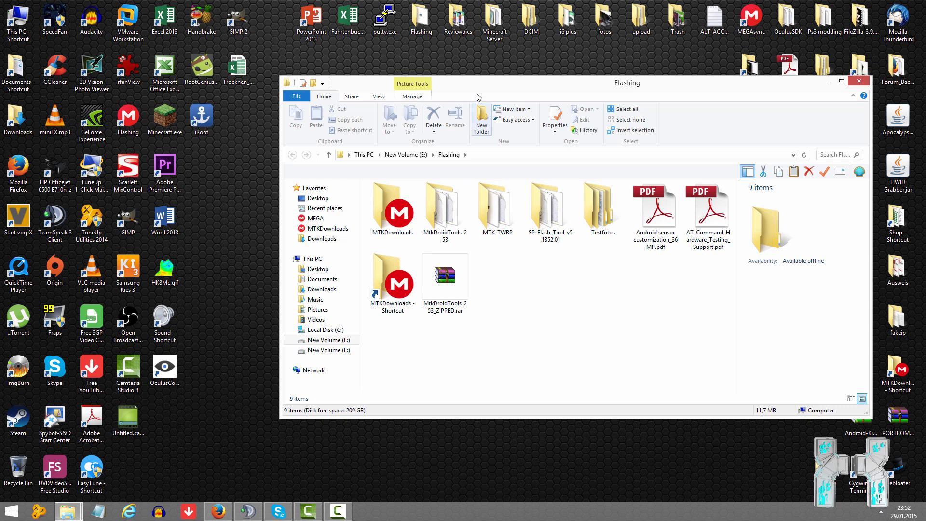
drag(478, 90, 433, 81)
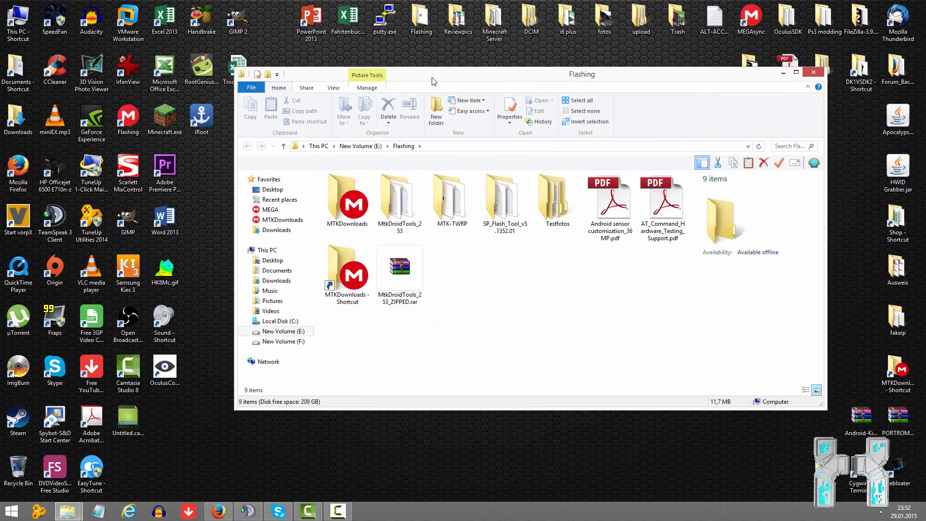
click(405, 207)
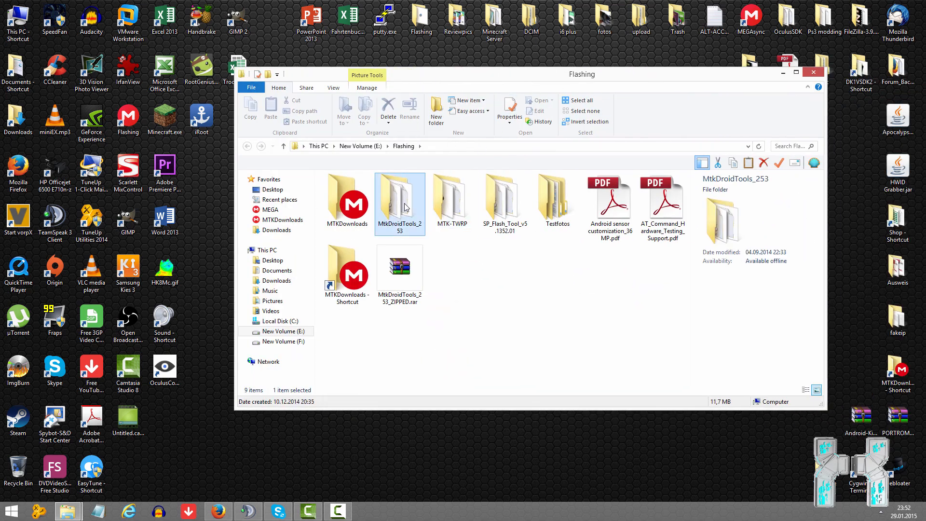
double_click(405, 208)
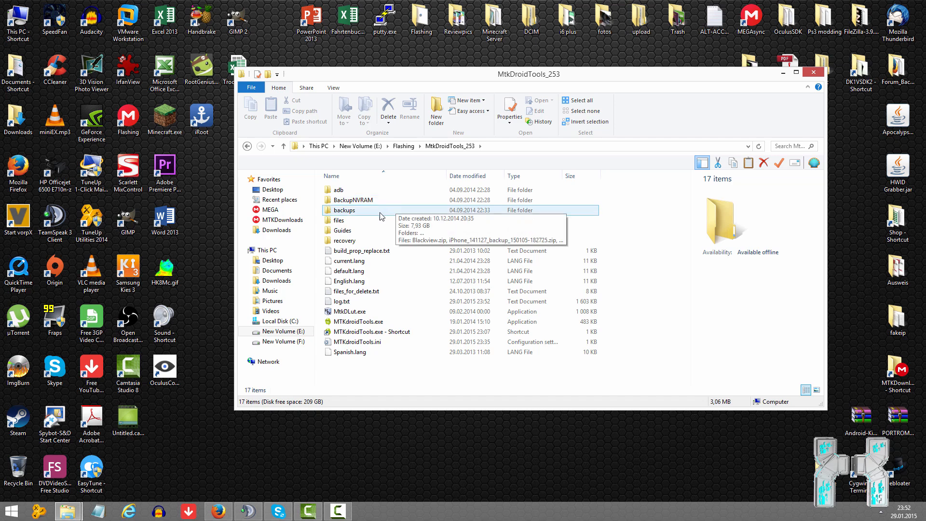
click(340, 215)
double_click(340, 213)
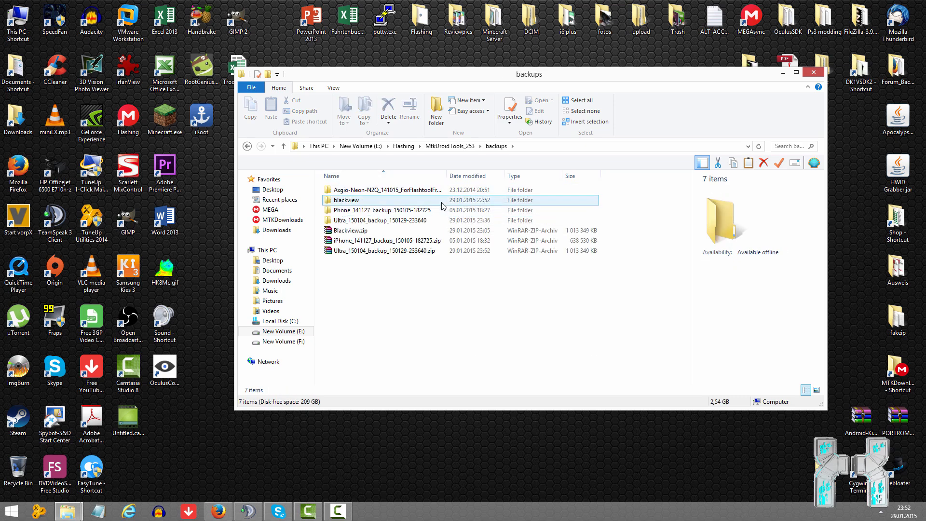
click(344, 252)
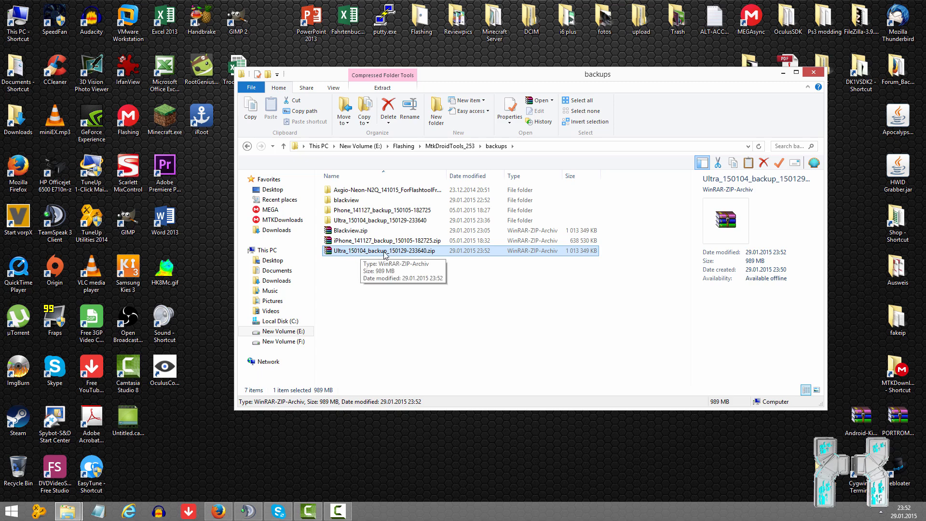
drag(369, 288, 581, 252)
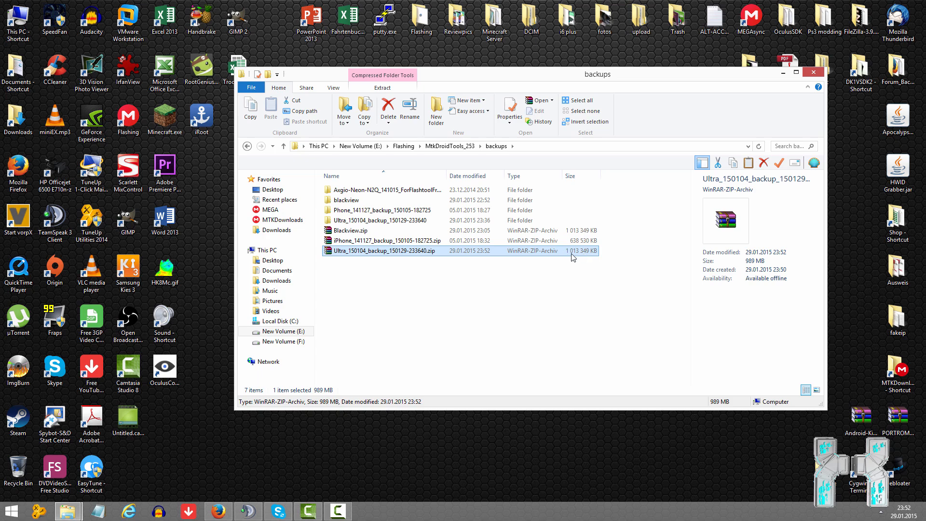
click(573, 259)
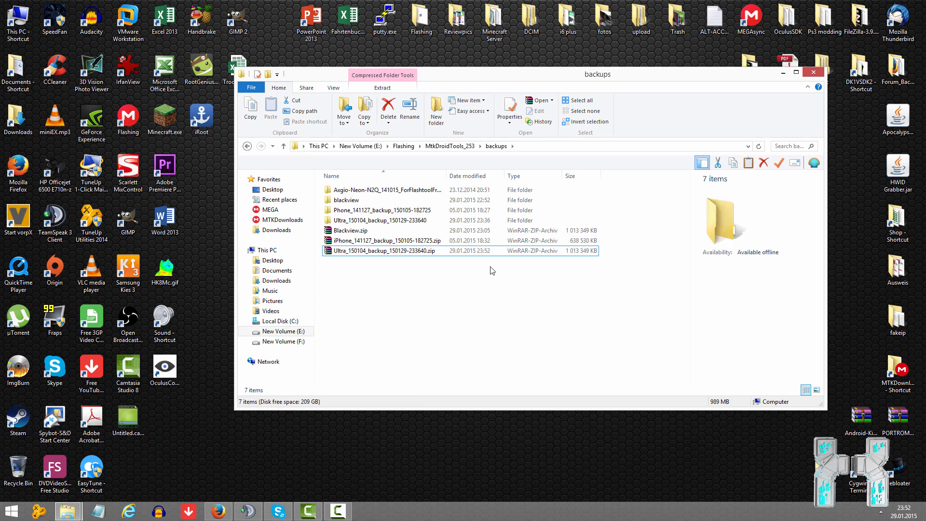
double_click(353, 221)
scroll(512, 251, down, 2)
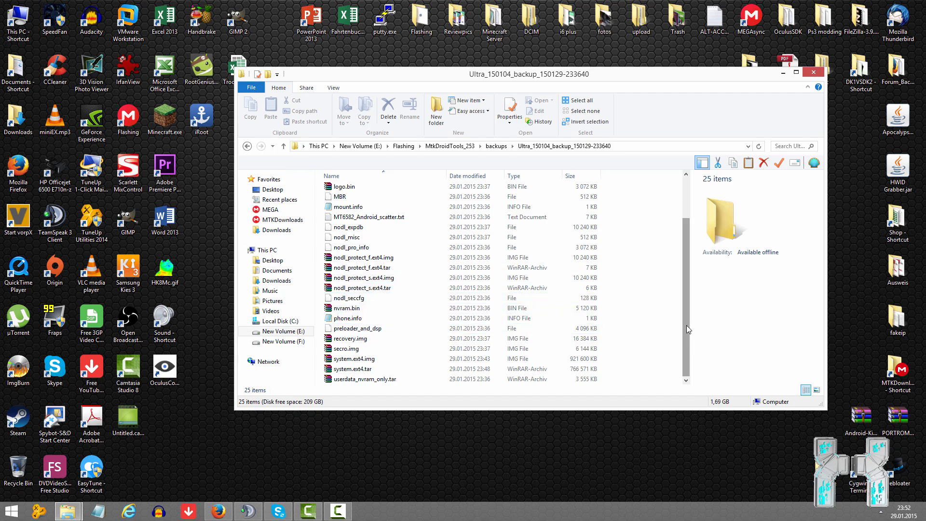
drag(687, 325, 682, 274)
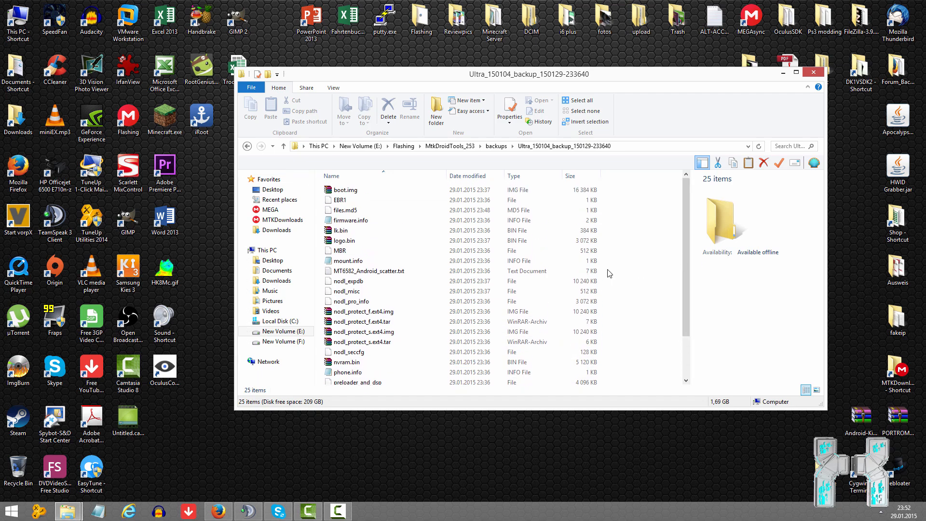
click(419, 271)
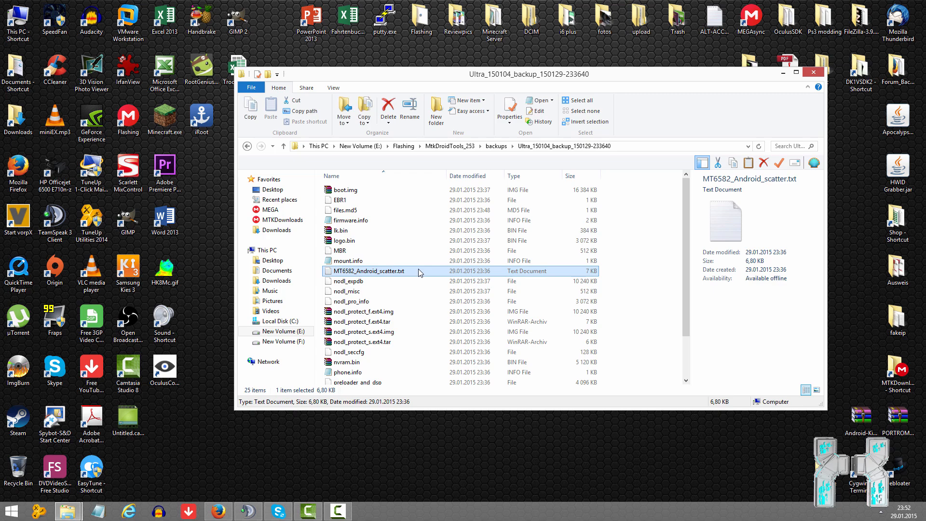
scroll(410, 232, down, 2)
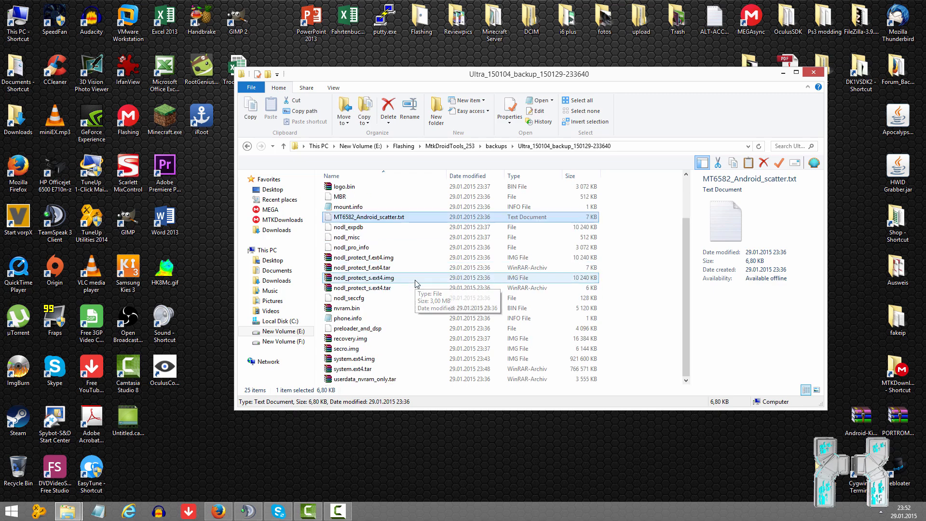
click(358, 328)
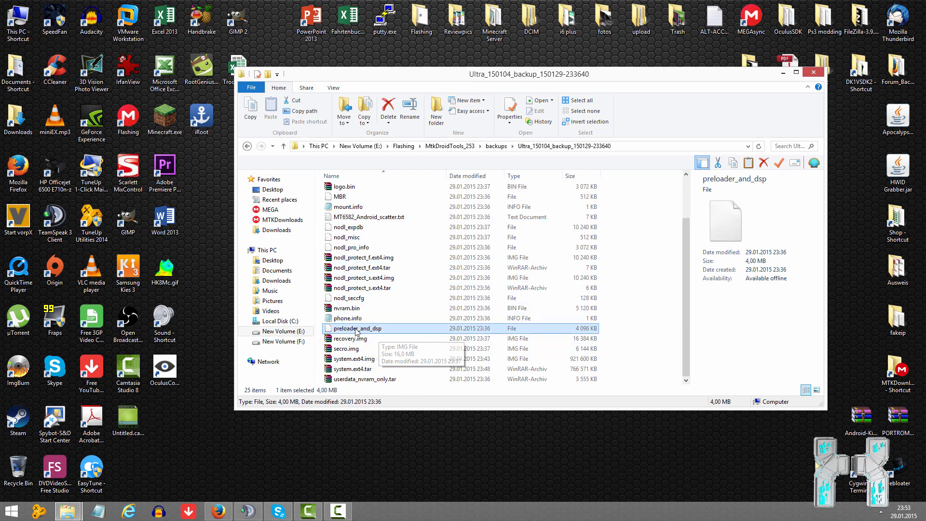
Inspect userdata_nvram_only.tar, system.ext4.img, system.ext4.tar and nvram.bin among the unpacked backup files
scroll(386, 370, up, 2)
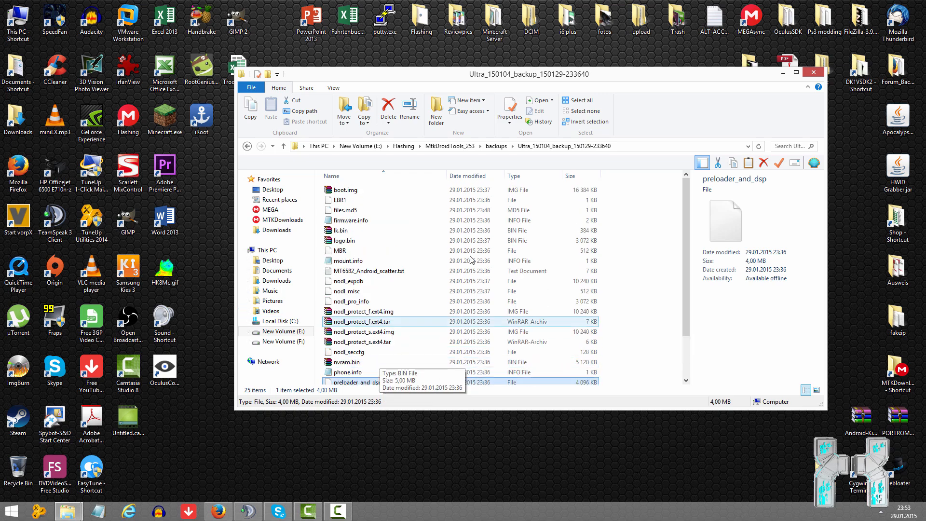
scroll(505, 334, down, 2)
click(367, 380)
scroll(407, 308, up, 2)
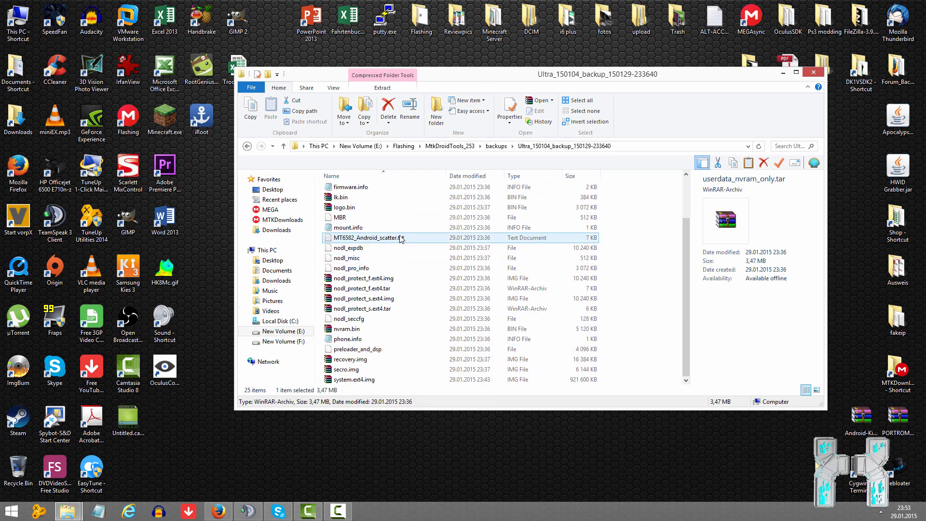
scroll(407, 305, down, 2)
click(376, 360)
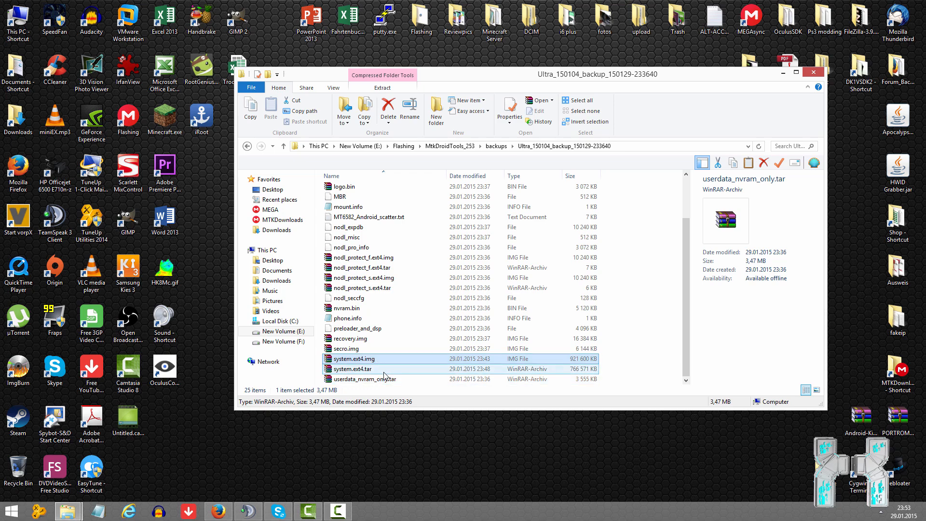
click(387, 370)
scroll(429, 356, up, 2)
scroll(424, 348, down, 2)
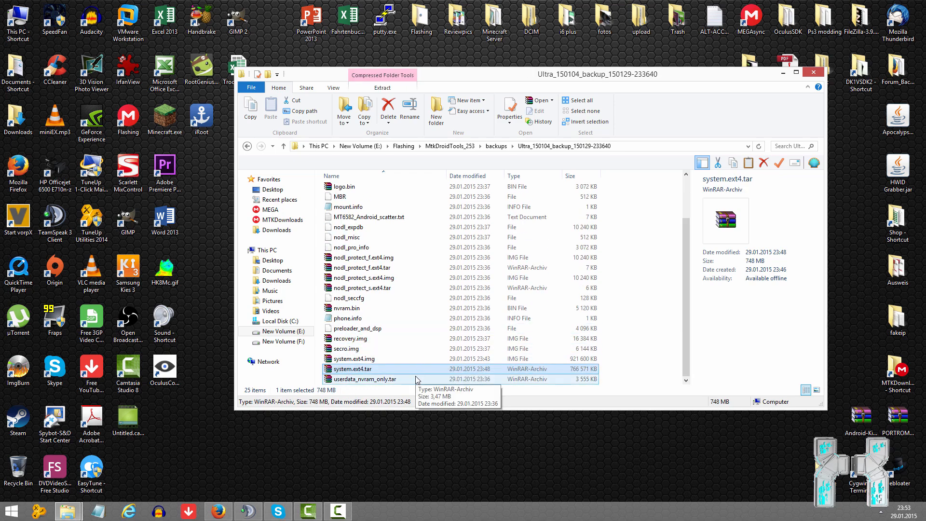
click(417, 310)
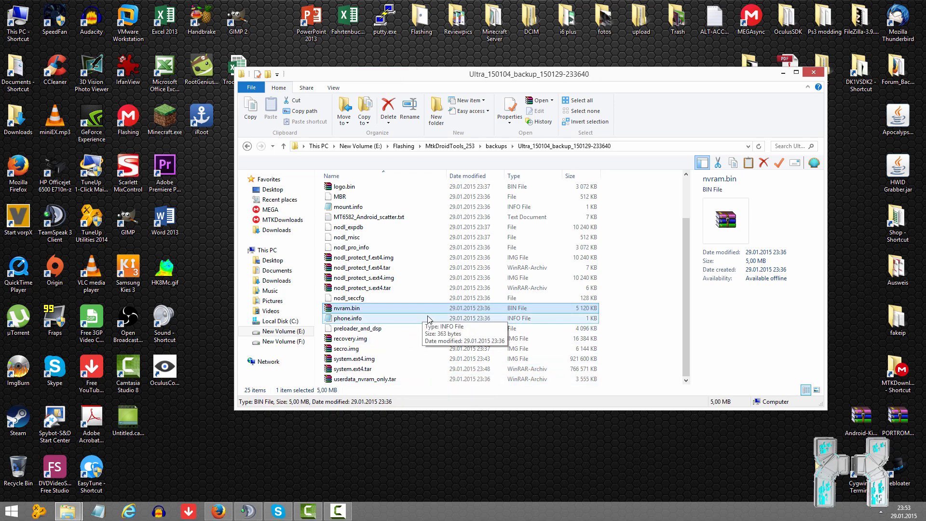
Look over the complete file list of the Ultra backup folder and return to the desktop
scroll(439, 326, up, 1)
scroll(439, 326, up, 1)
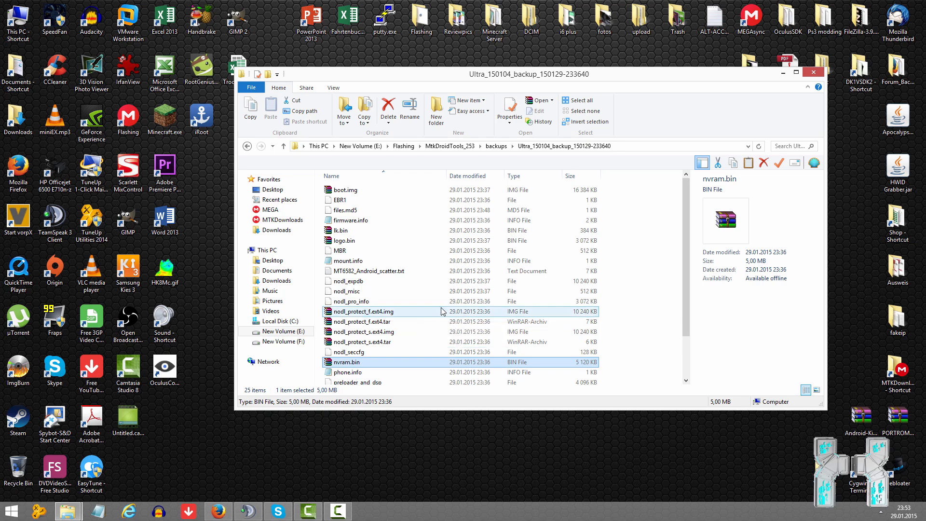
scroll(442, 311, down, 1)
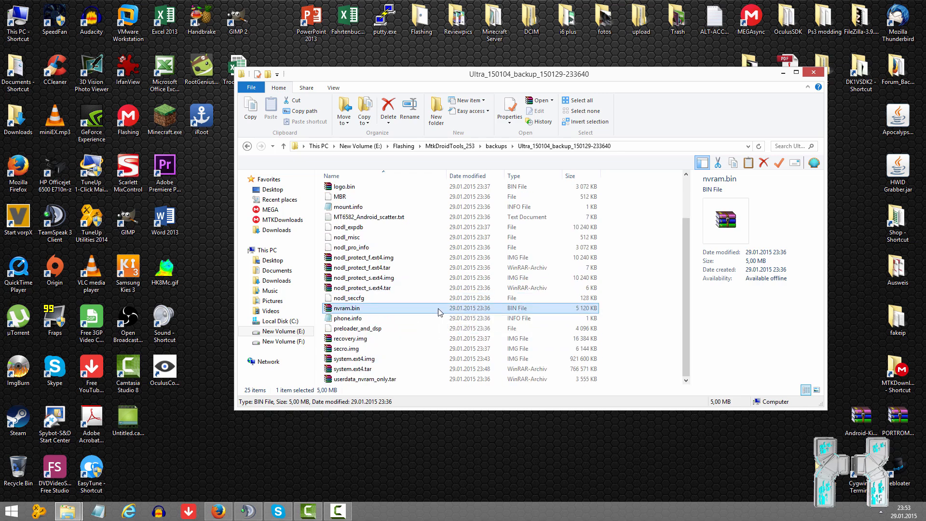
click(411, 238)
drag(642, 182, 357, 404)
click(646, 285)
key(super+d)
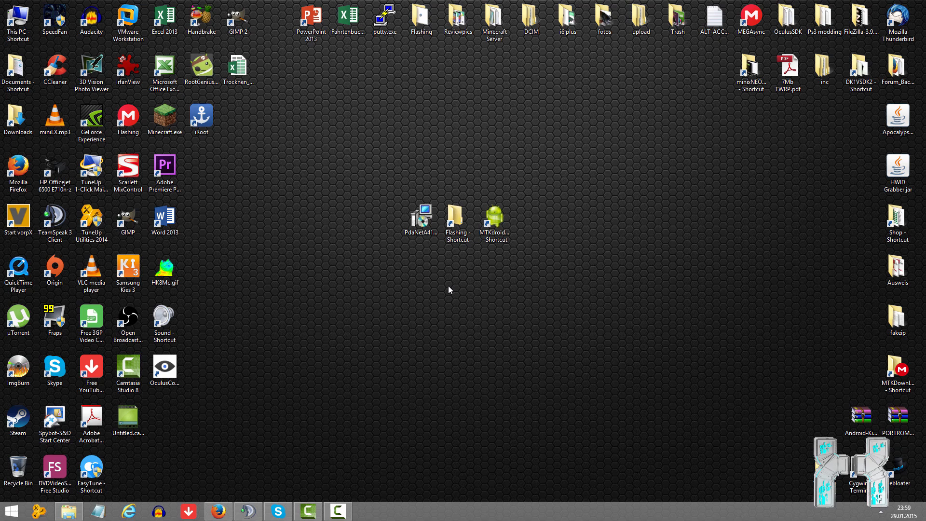
Run MTKdroidTools as administrator from its desktop shortcut and move its window to the middle of the desktop
right_click(500, 222)
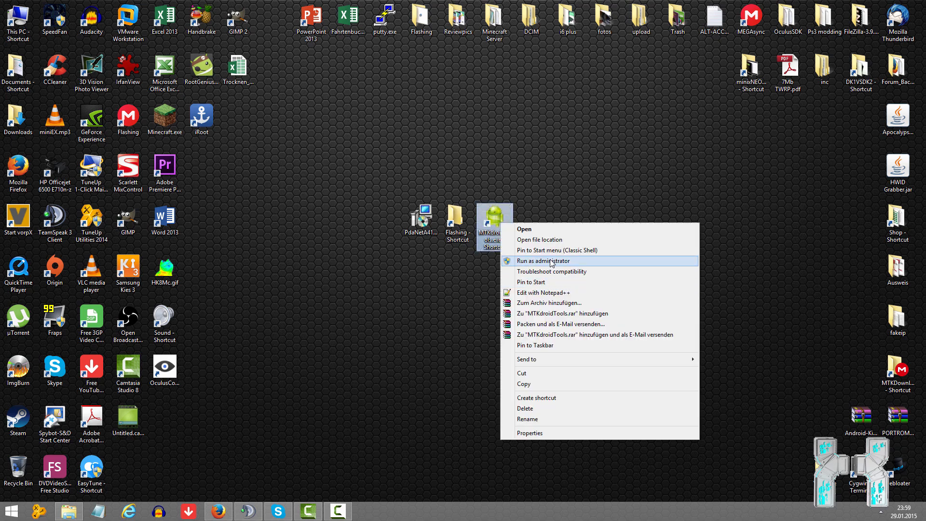
click(552, 261)
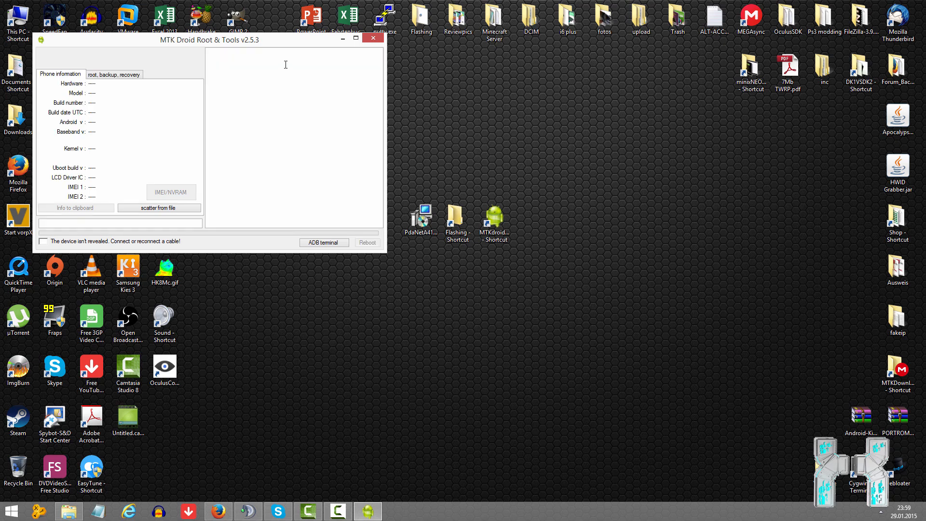
drag(227, 39, 464, 149)
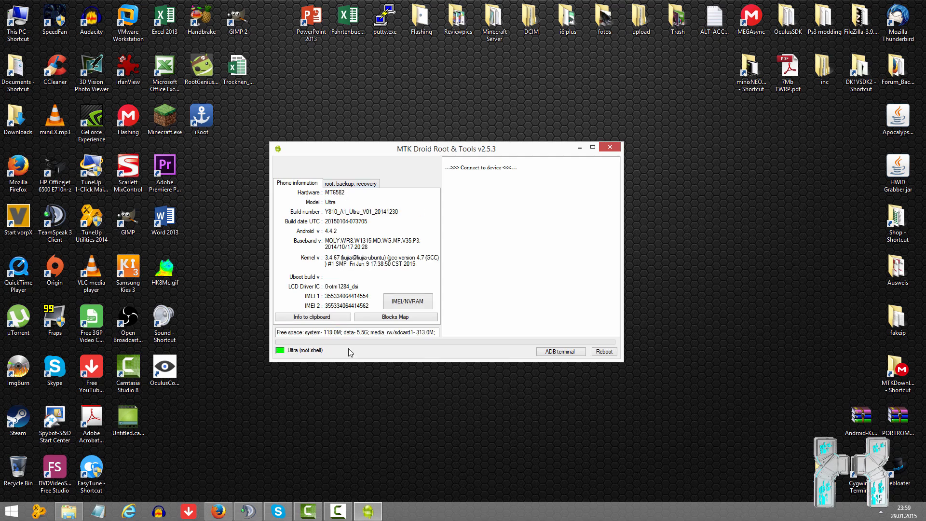
click(338, 184)
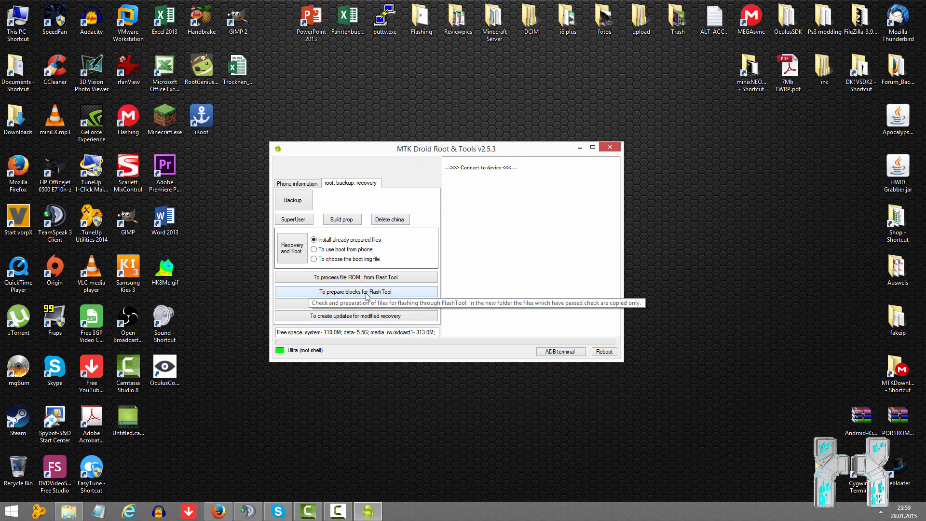
click(336, 293)
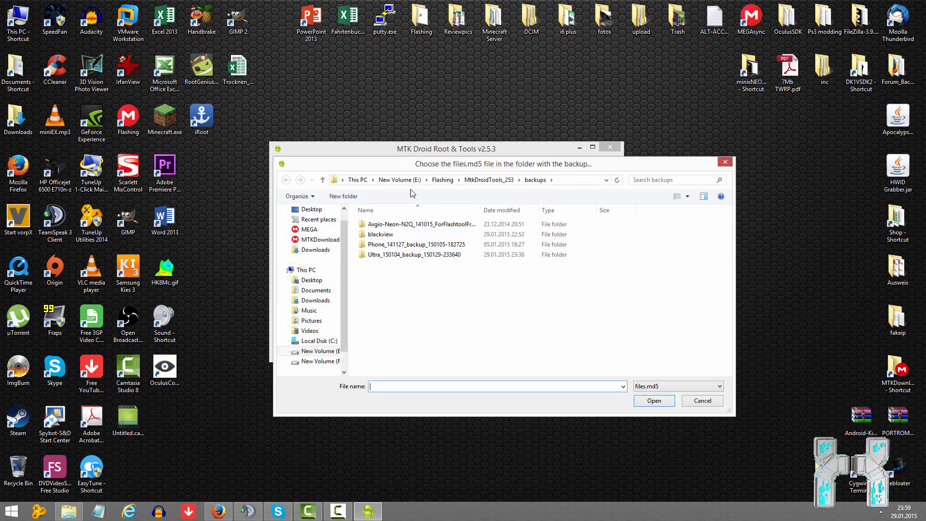
mouse_move(435, 164)
mouse_down()
mouse_move(424, 149)
mouse_move(395, 149)
mouse_move(428, 178)
mouse_up()
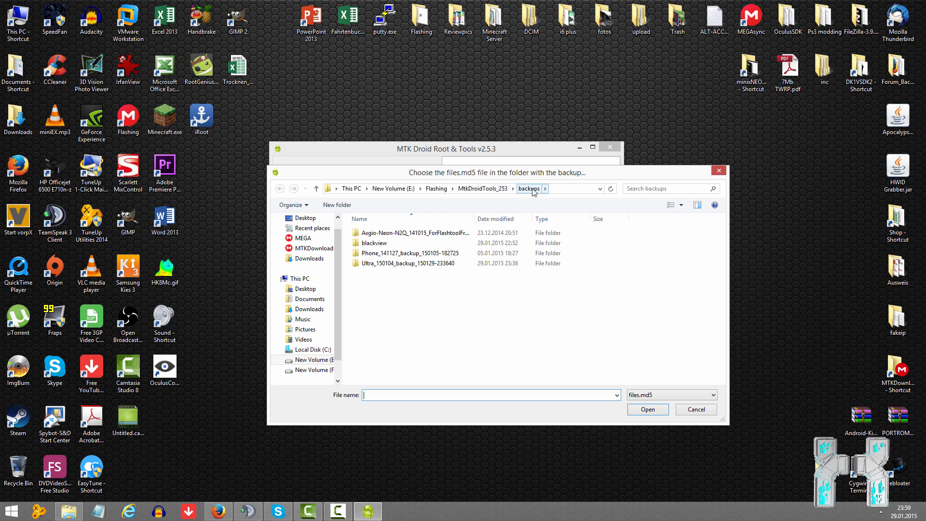
click(440, 263)
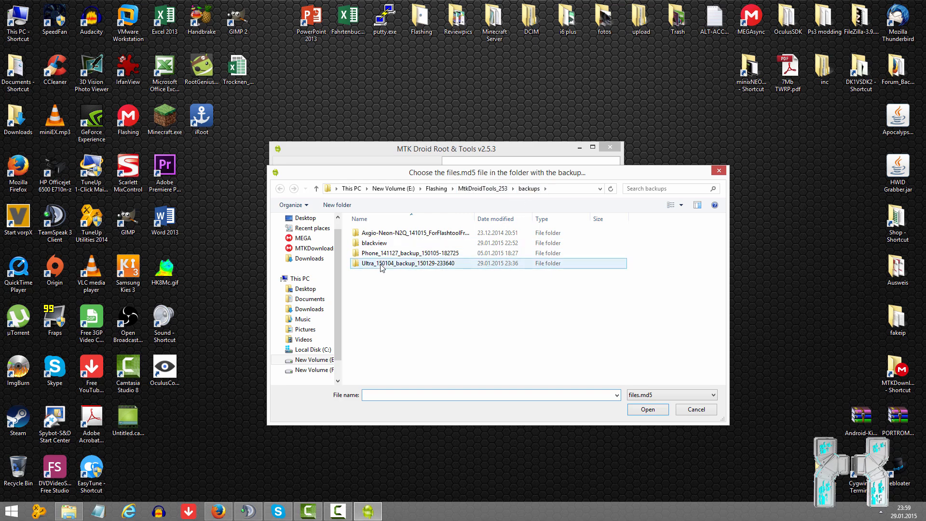
double_click(475, 218)
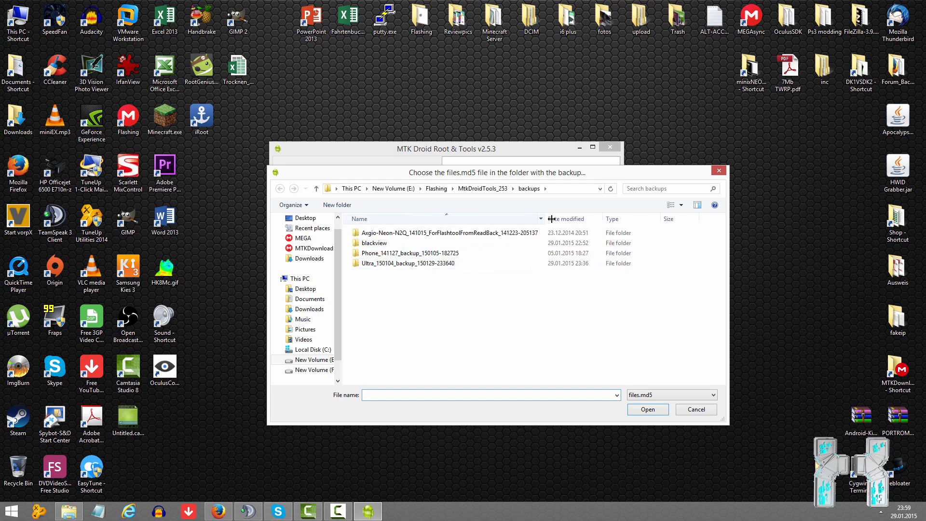
double_click(439, 263)
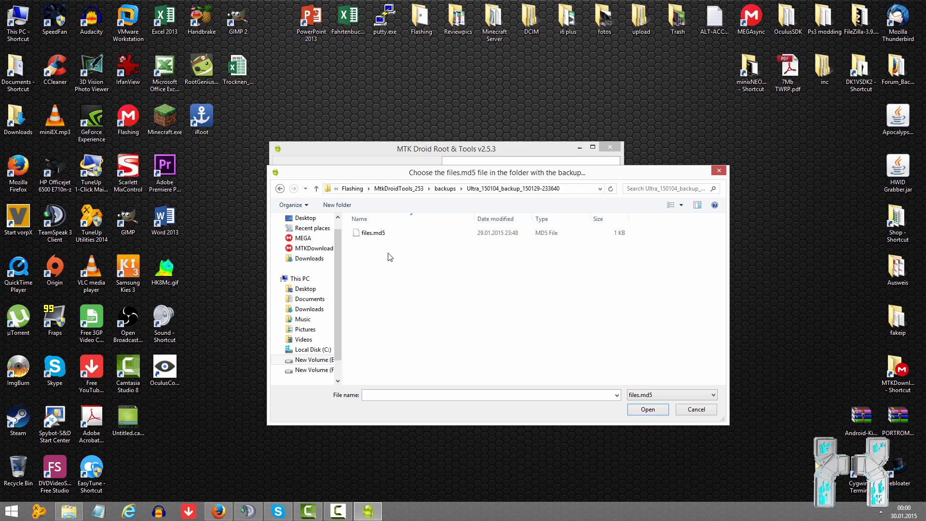
click(381, 234)
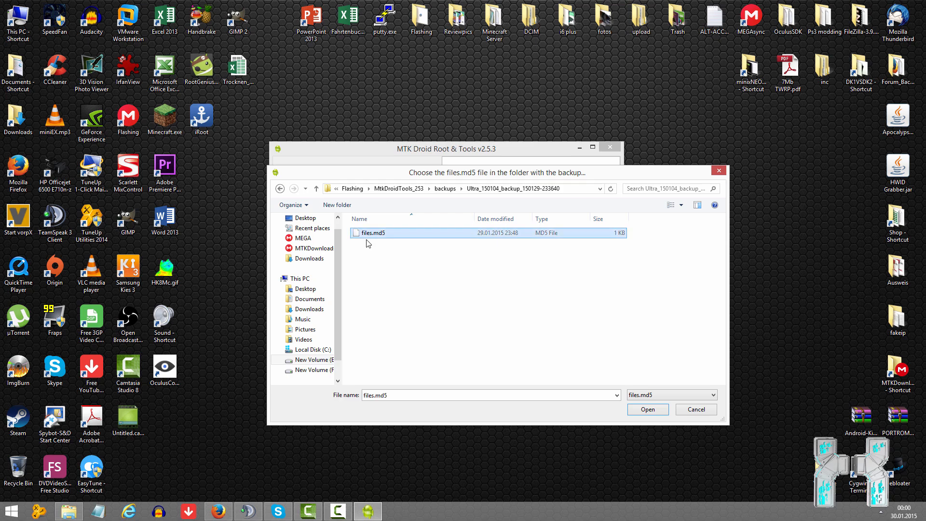
click(650, 414)
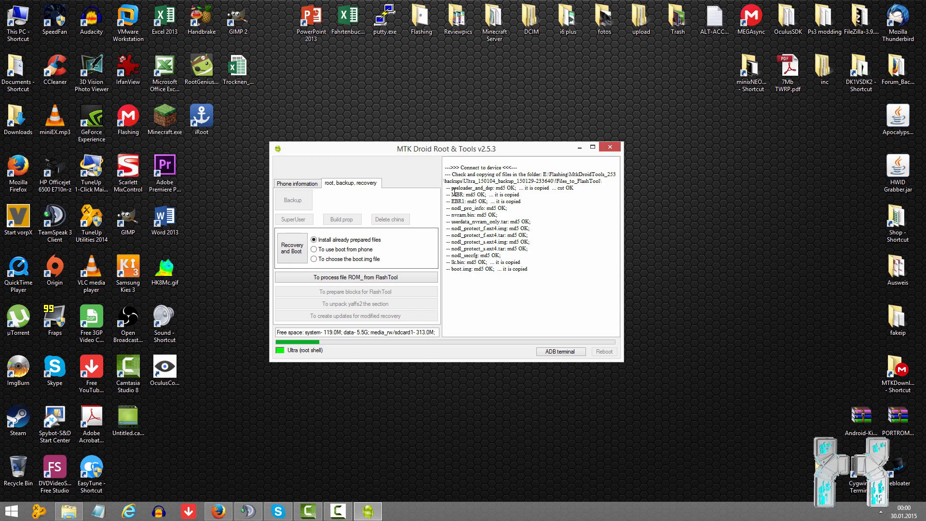
Review the log of checked and copied files until the FlashTool preparation ends
mouse_move(453, 192)
mouse_down()
mouse_move(493, 187)
mouse_move(444, 188)
mouse_move(456, 194)
mouse_up()
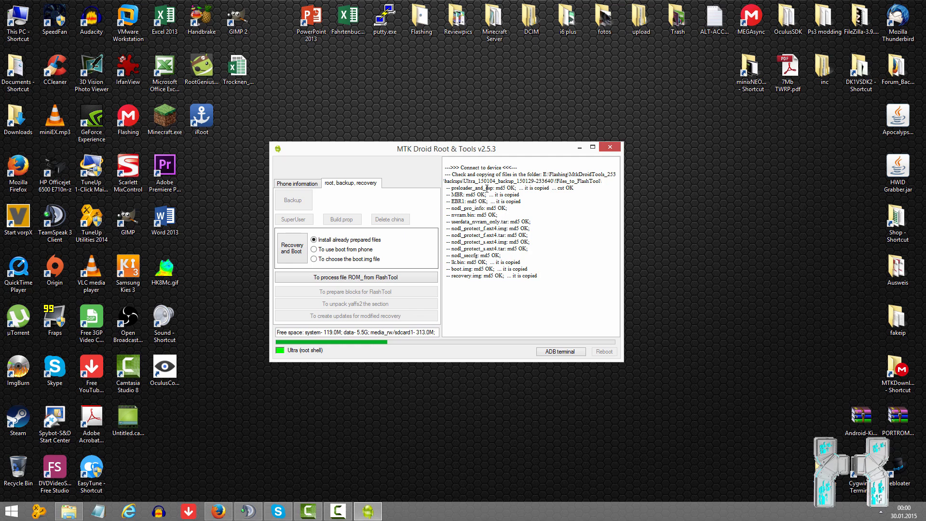
drag(449, 187, 562, 292)
click(562, 293)
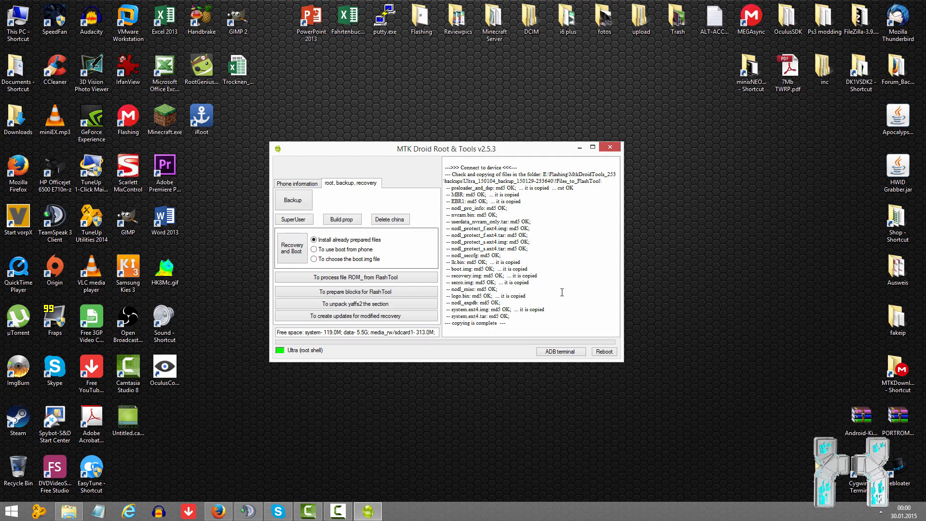
click(579, 147)
double_click(458, 211)
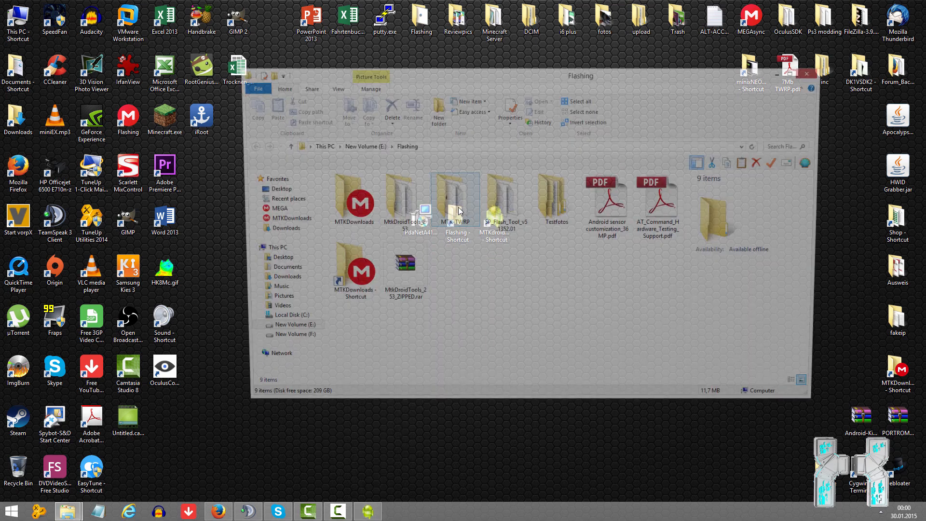
double_click(405, 217)
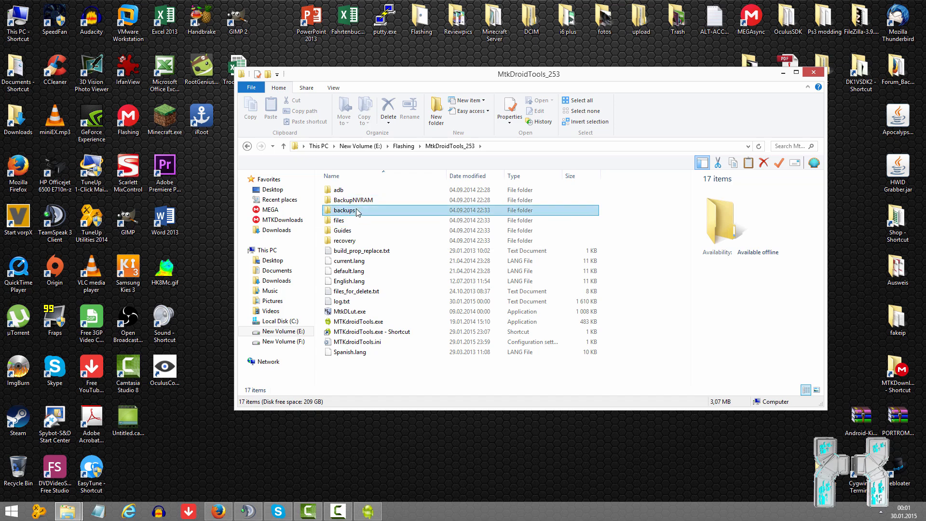
double_click(357, 211)
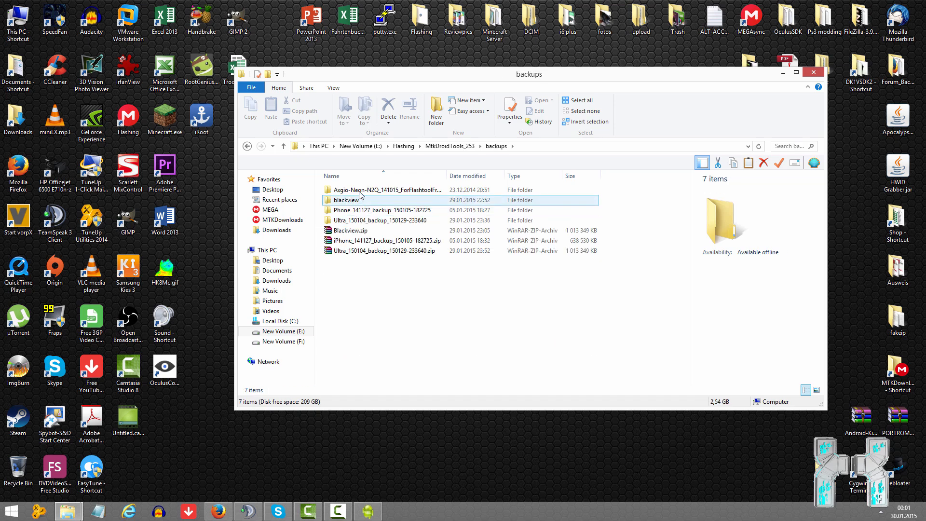
click(343, 222)
double_click(342, 222)
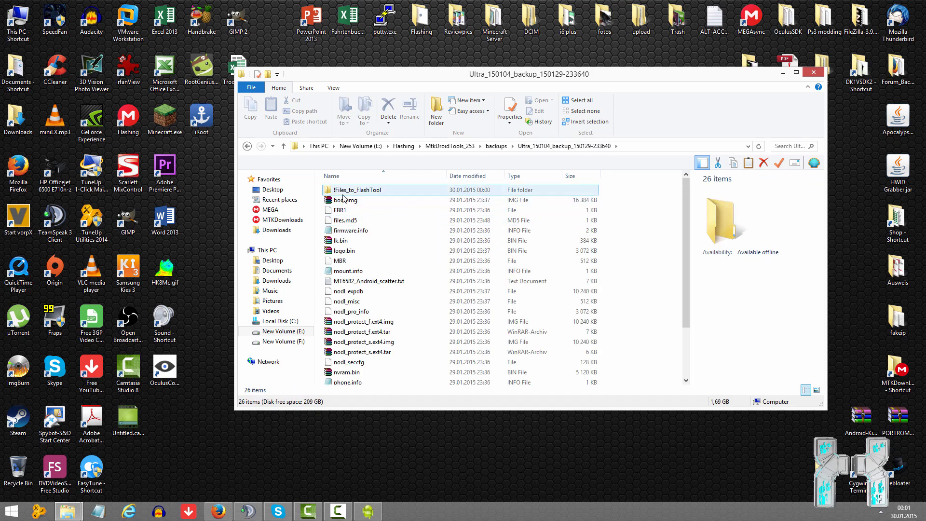
click(343, 194)
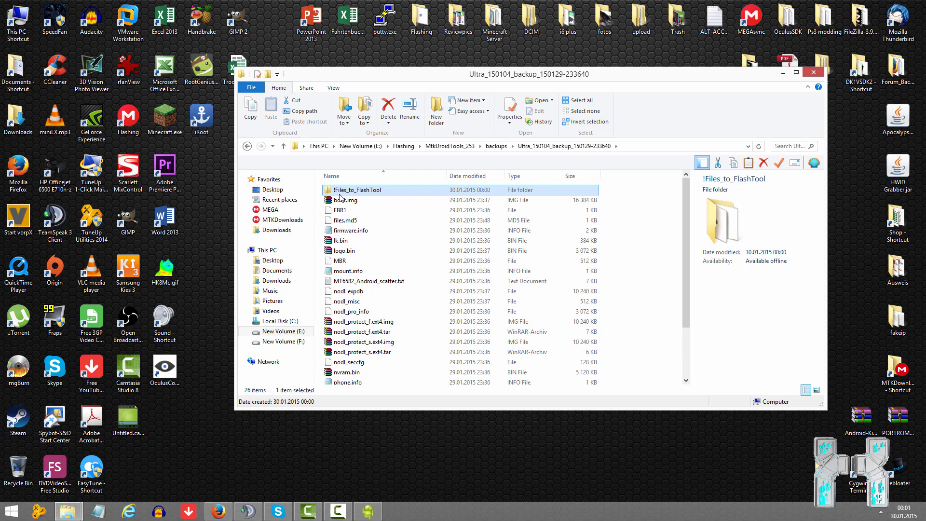
double_click(365, 195)
drag(389, 322, 345, 190)
click(418, 351)
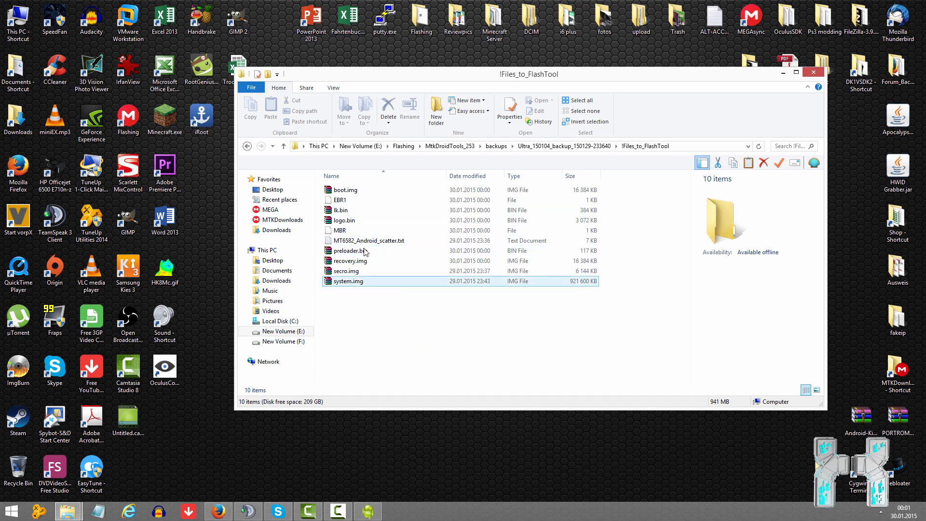
Compare the full contents of the Ultra backup folder with the files in its !Files_to_FlashTool subfolder
click(245, 149)
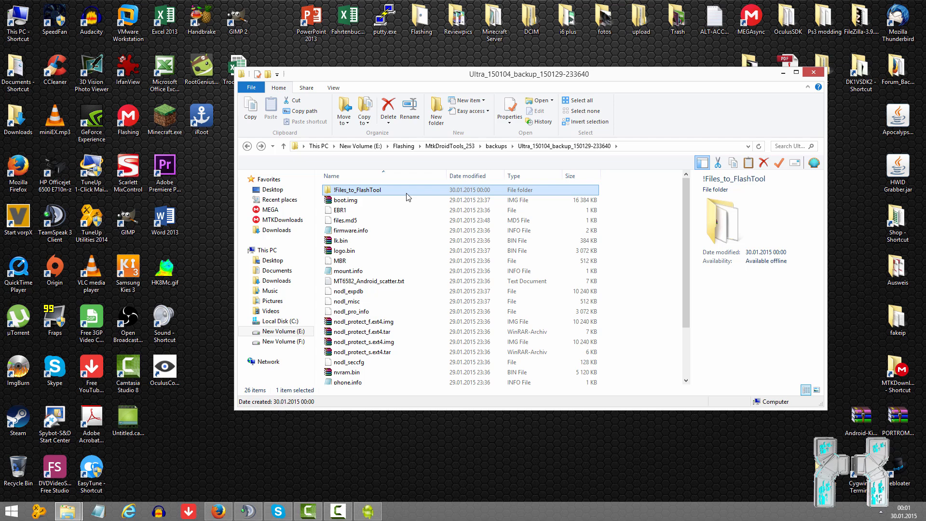
click(443, 292)
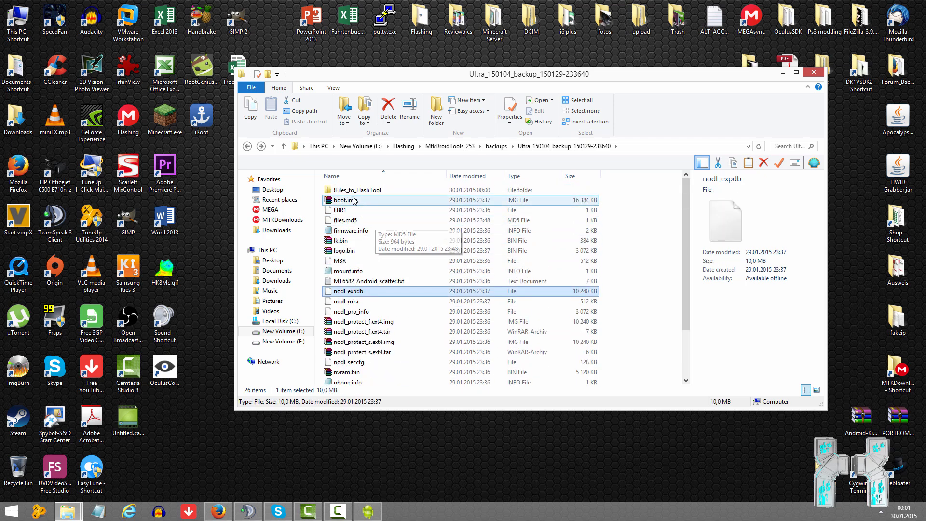
double_click(355, 190)
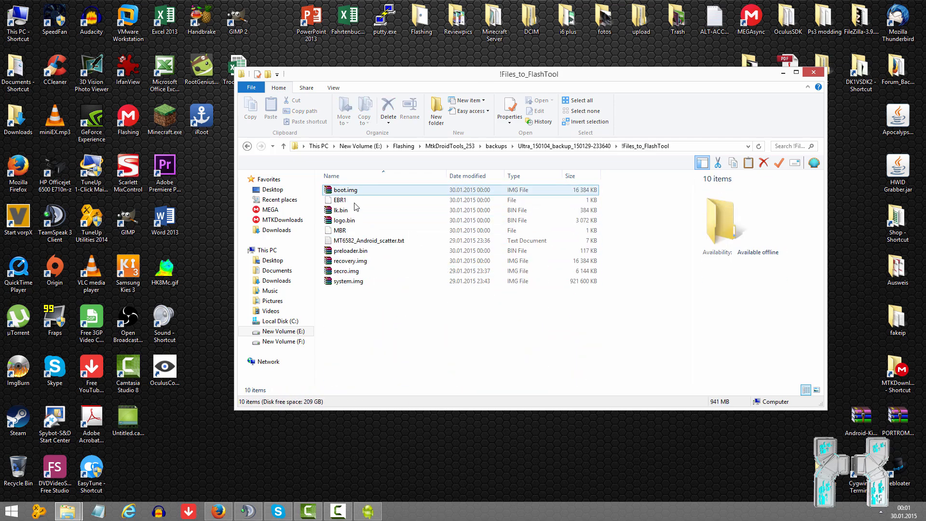
click(252, 149)
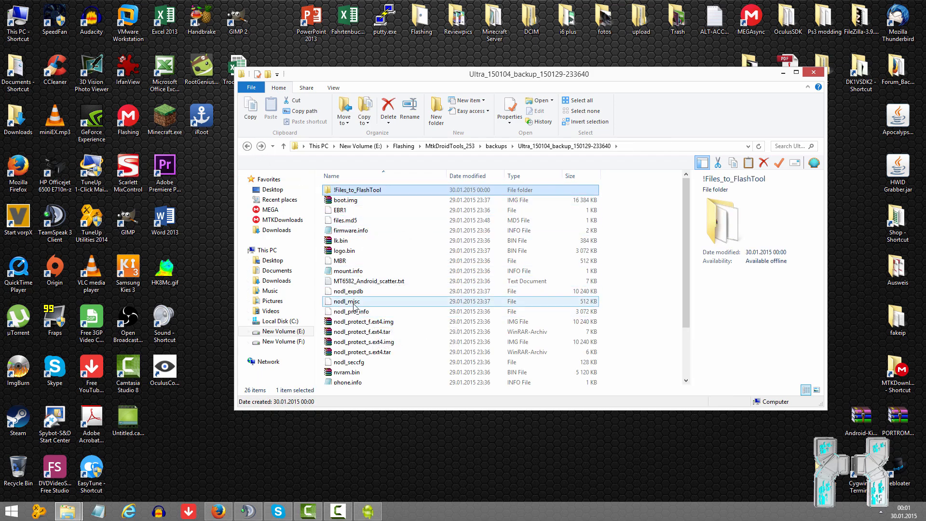
double_click(386, 190)
click(383, 252)
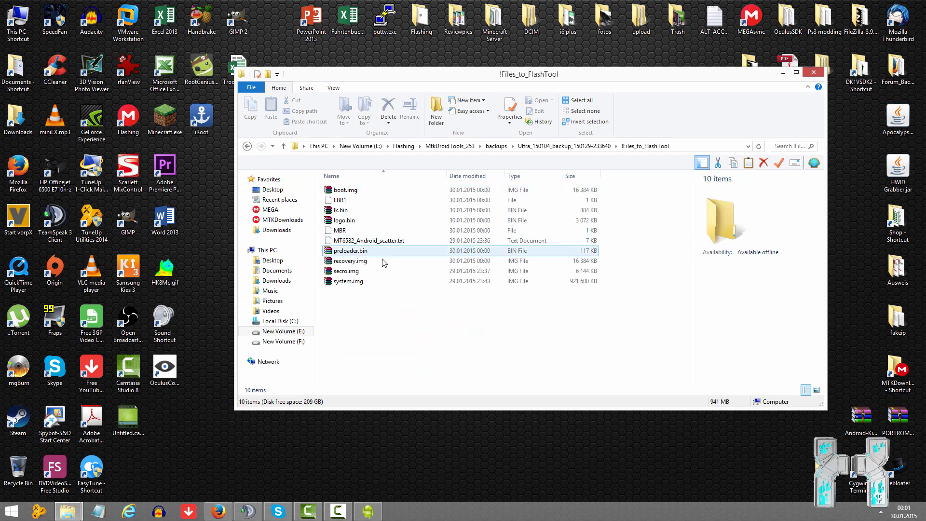
click(419, 307)
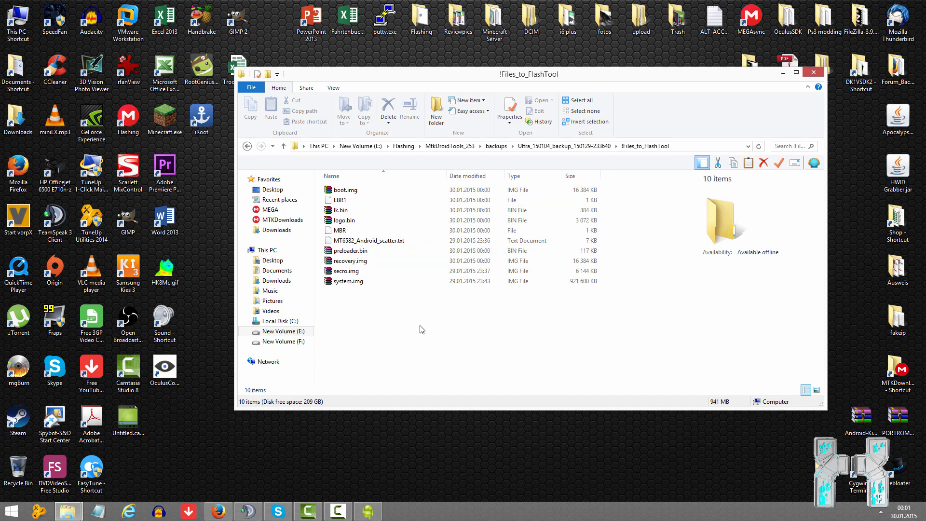
Point out MT6582_Android_scatter.txt among the prepared FlashTool files and close the folder window
click(351, 241)
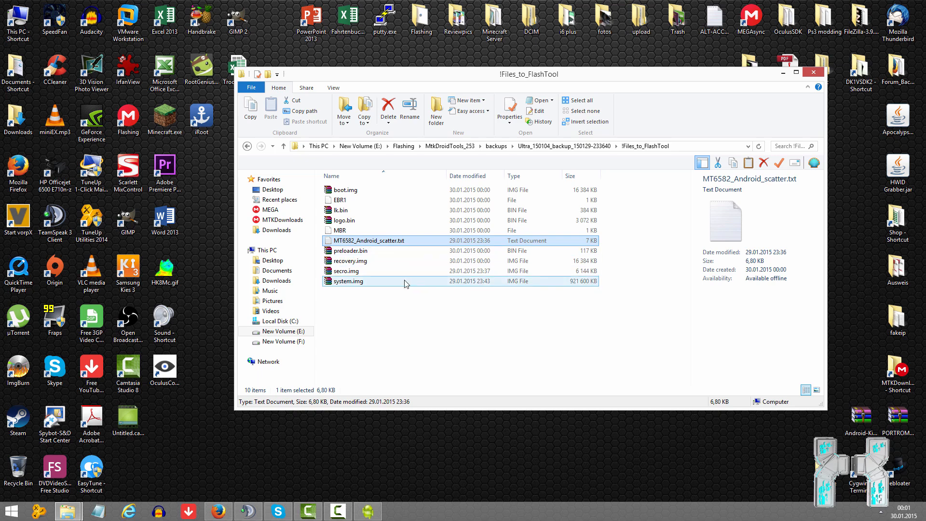
click(395, 316)
key(ctrl+a)
click(375, 297)
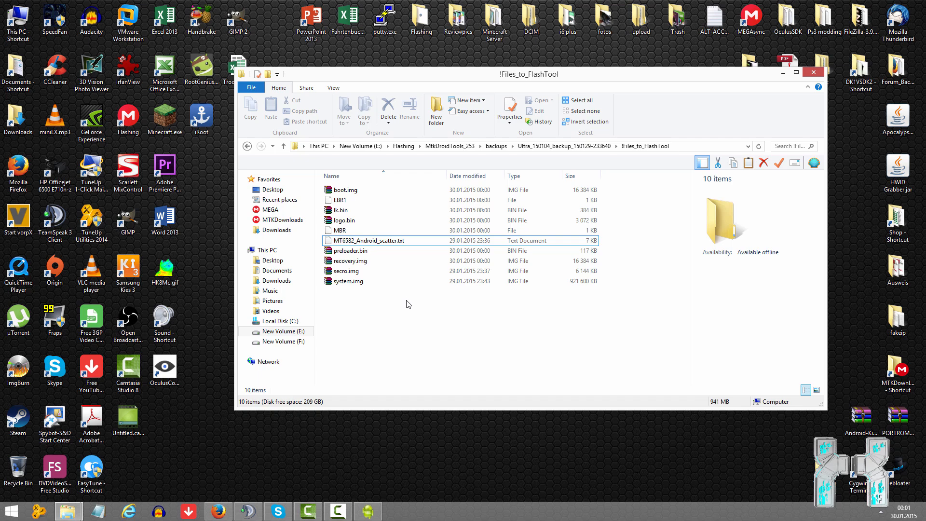
click(814, 73)
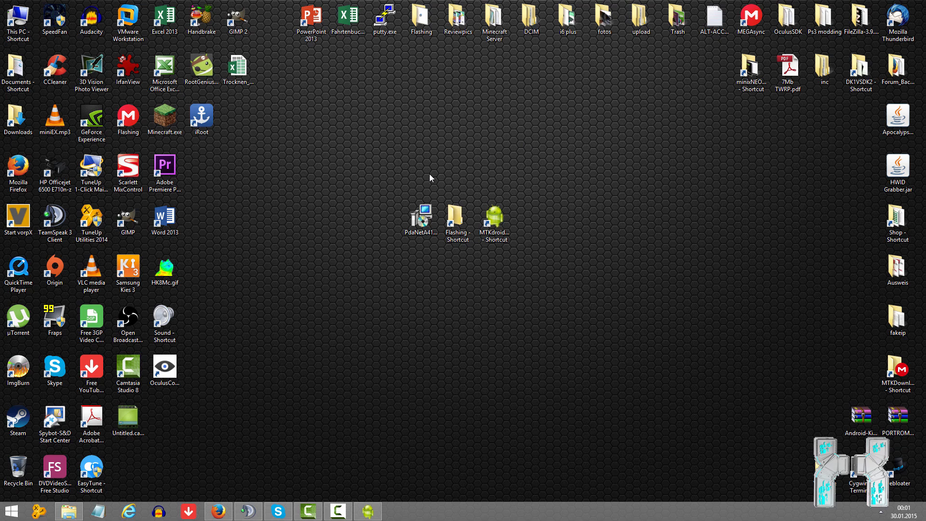
Back up the phone's NVRAM in MTK Droid Root & Tools, including both the /dev/nvram bin region and the /data/nvram folder
click(368, 511)
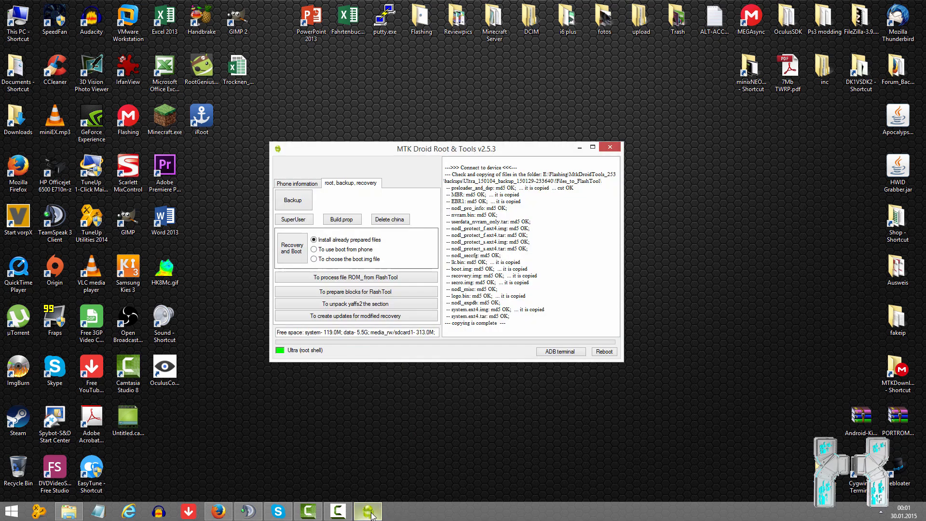
click(303, 186)
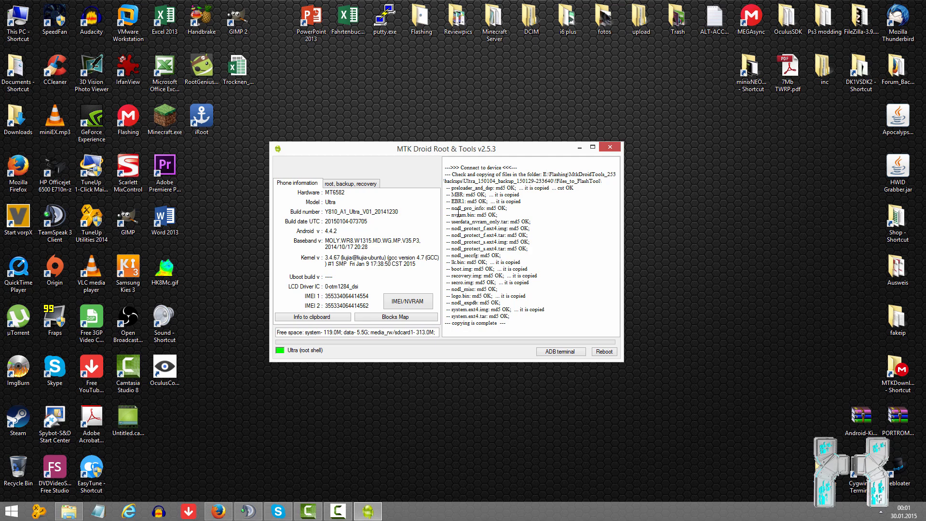
drag(461, 215, 502, 213)
click(408, 309)
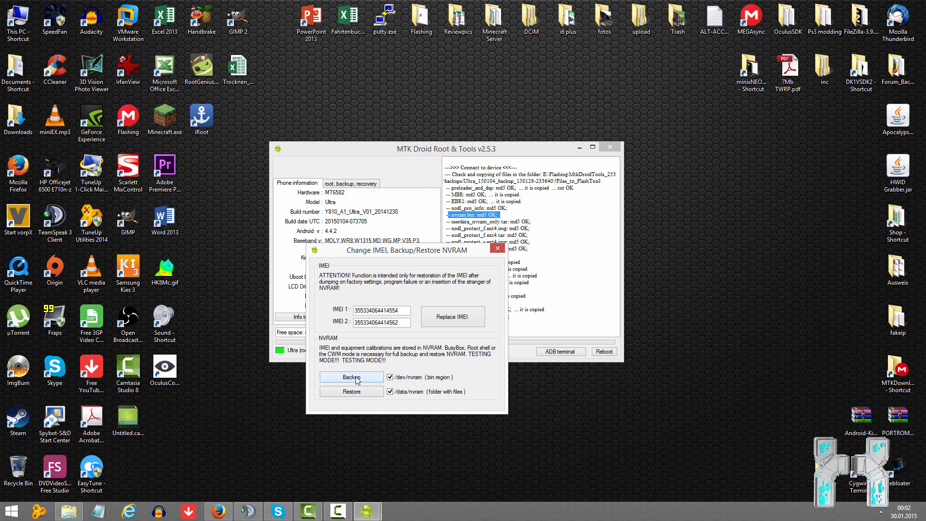
click(356, 380)
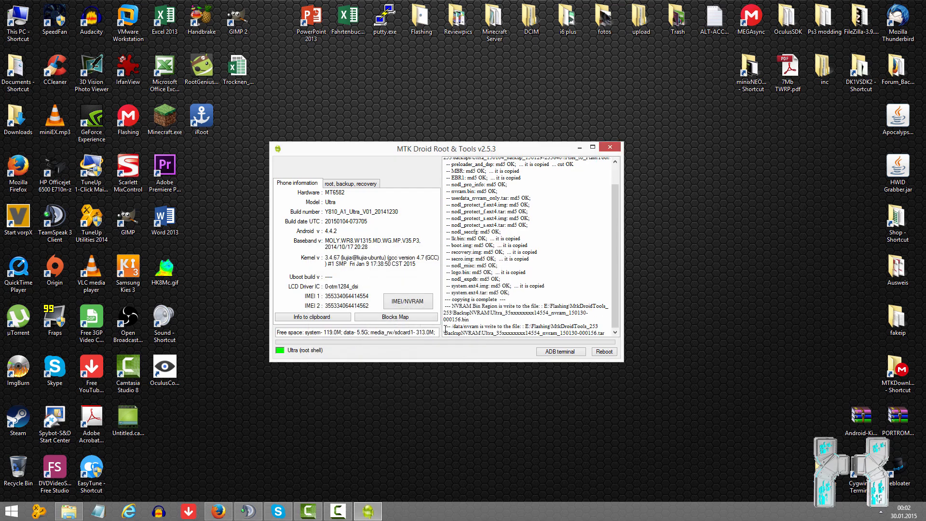
Check the NVRAM save path in the log and examine the new Ultra files in the MtkDroidTools_253 BackupNVRAM folder
drag(444, 329, 608, 333)
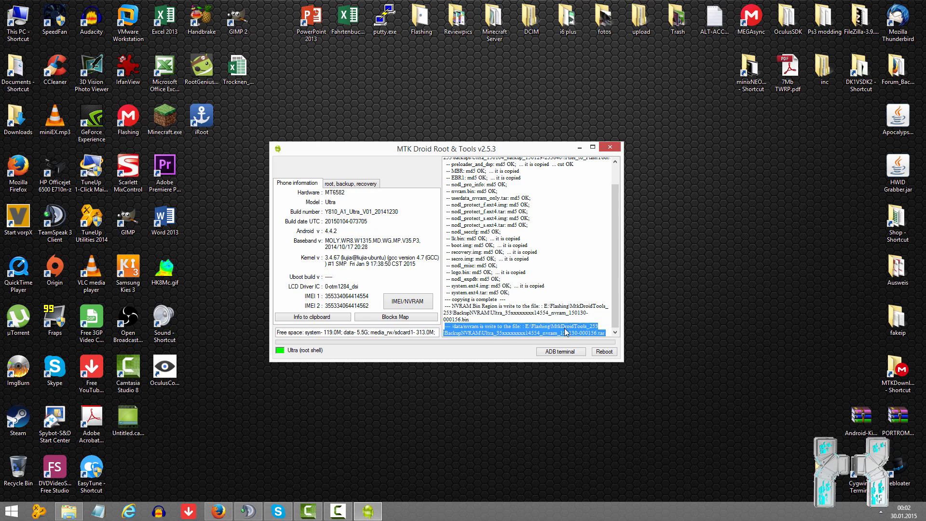
drag(481, 143, 500, 239)
key(alt+Tab)
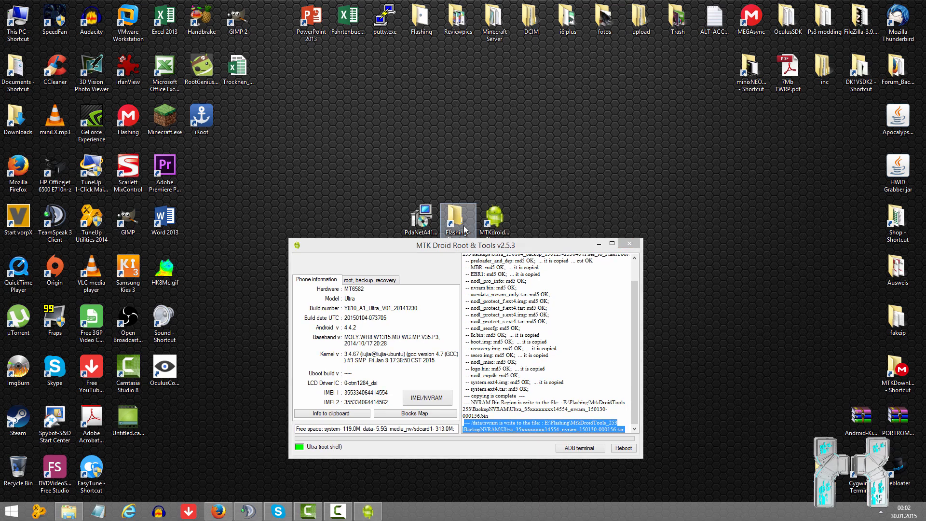
double_click(410, 187)
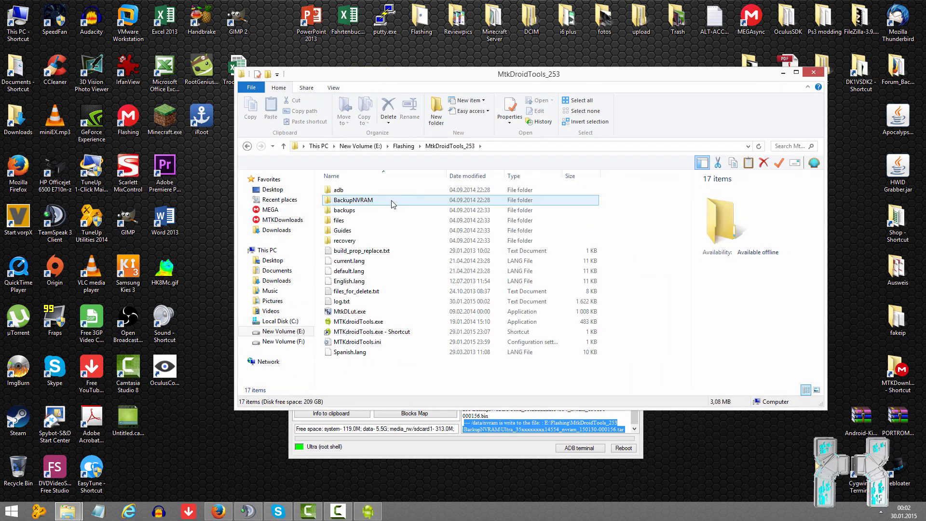
double_click(383, 202)
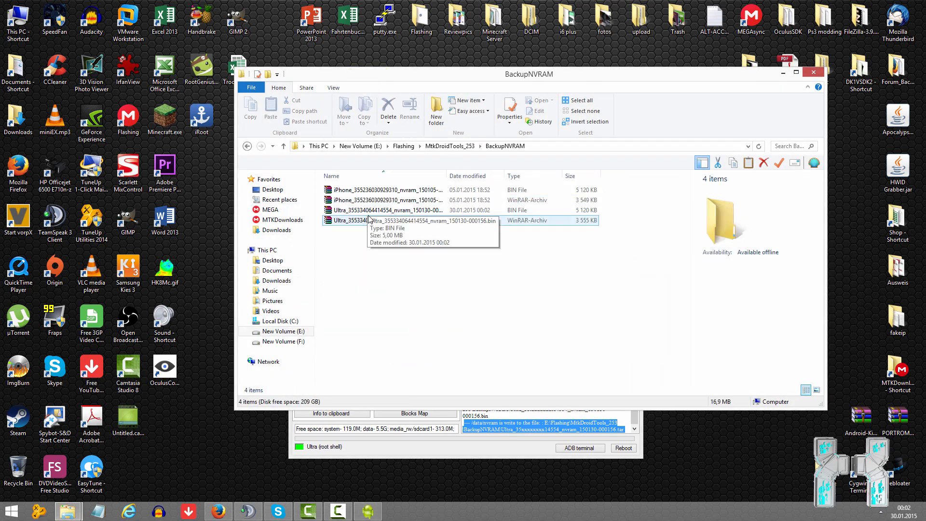
click(386, 220)
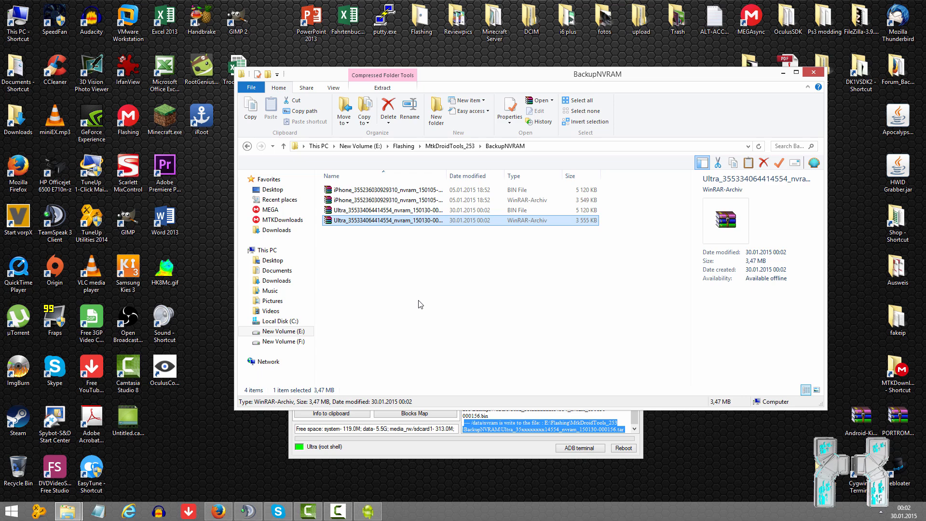
drag(418, 301, 359, 147)
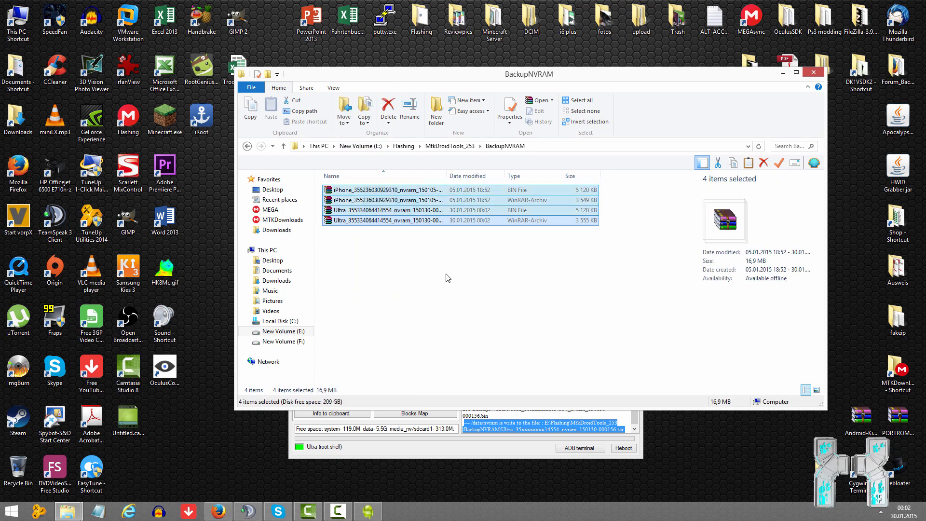
Close the BackupNVRAM folder window and exit MTK Droid Root & Tools
click(814, 72)
drag(528, 245, 532, 128)
click(632, 127)
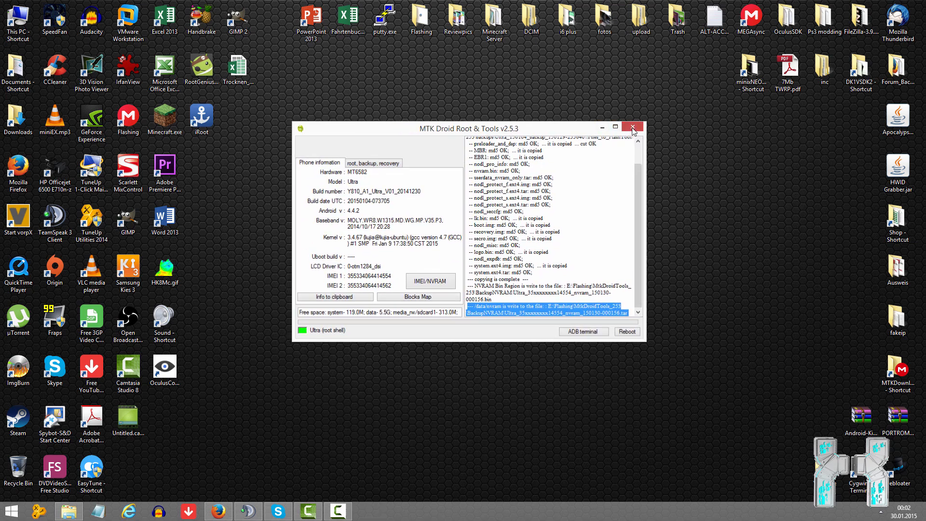
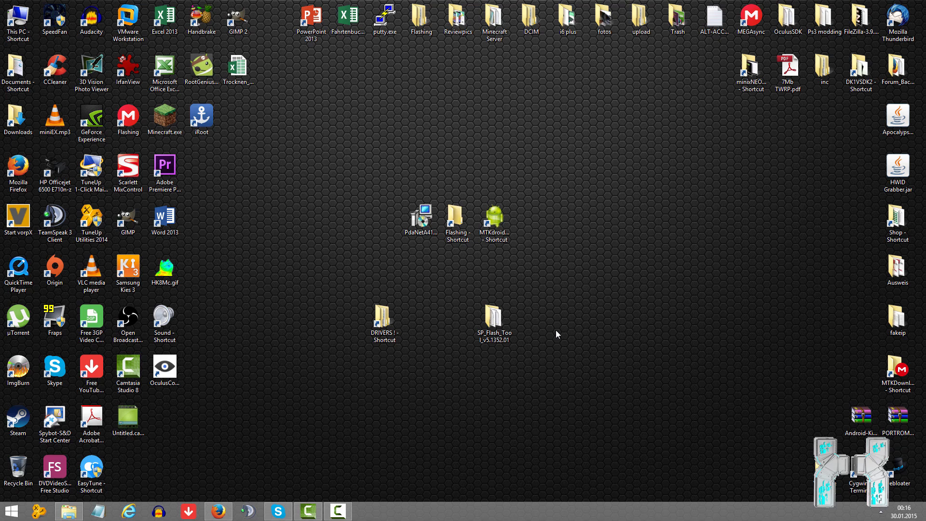
Start MTKdroidTools from its desktop shortcut and obtain a root shell on the connected Ultra phone
double_click(495, 221)
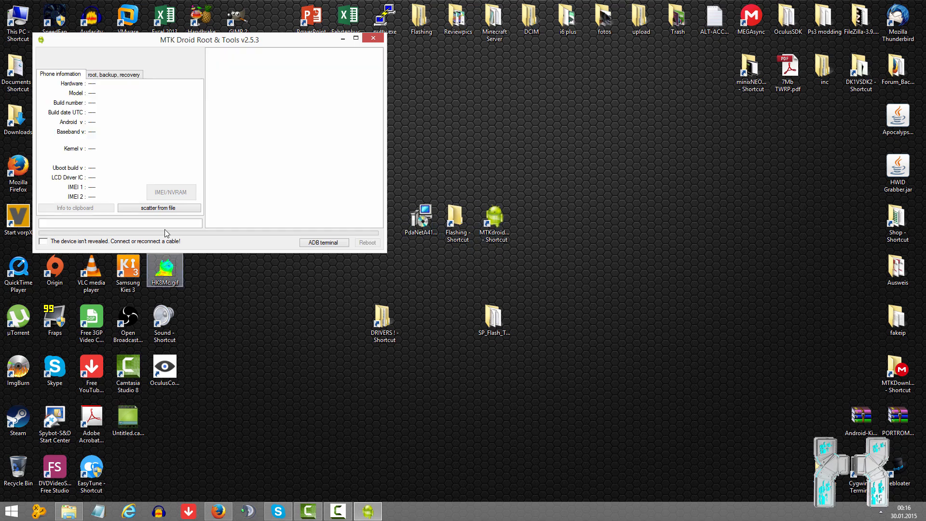
drag(197, 44, 440, 177)
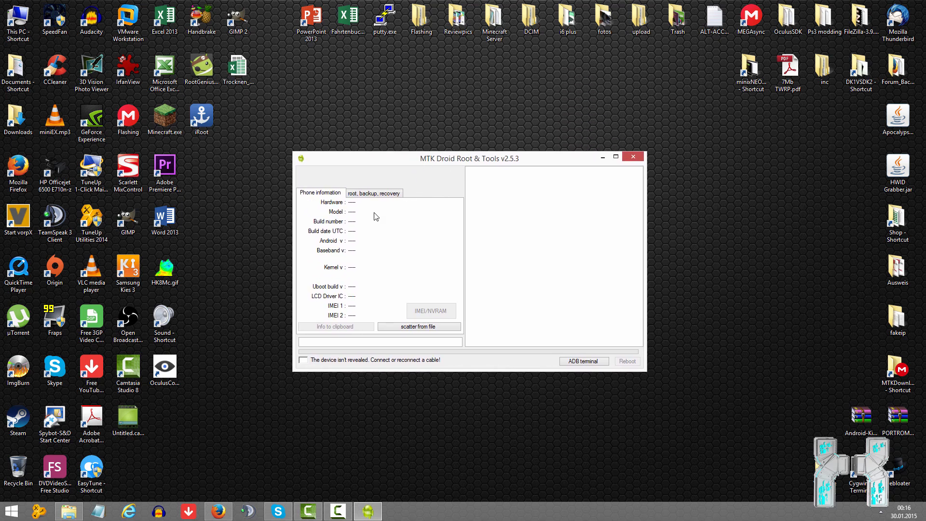
click(540, 362)
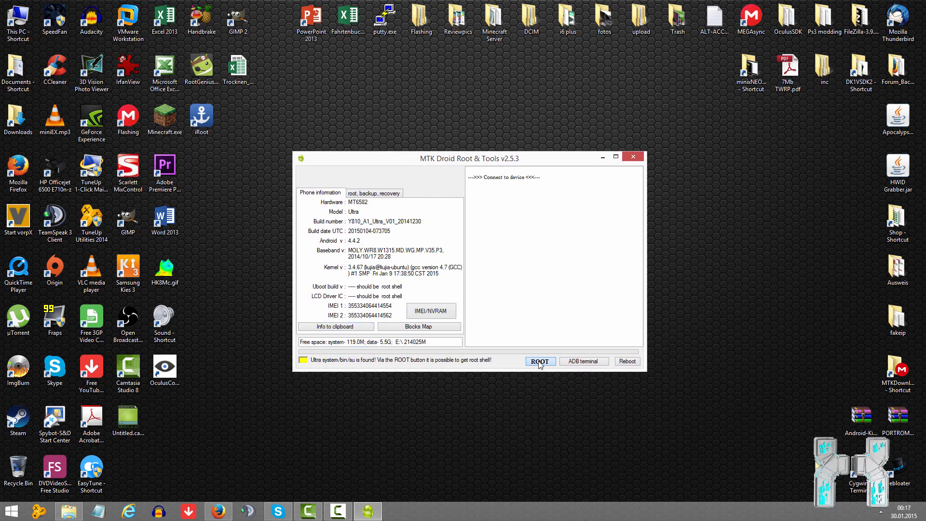
click(506, 288)
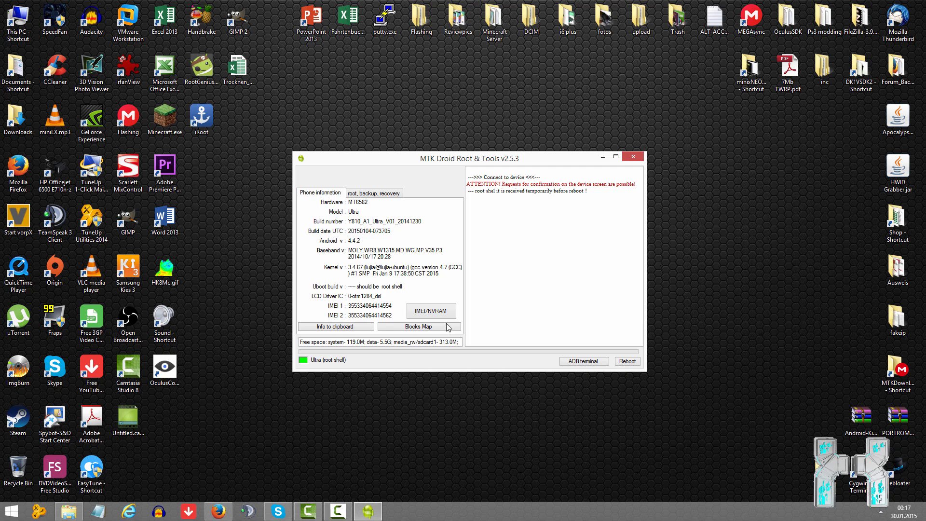
Open the phone's blocks map and examine the listed partitions from preloader down to bmtpool
mouse_move(427, 159)
mouse_down()
mouse_move(401, 133)
mouse_move(433, 149)
mouse_up()
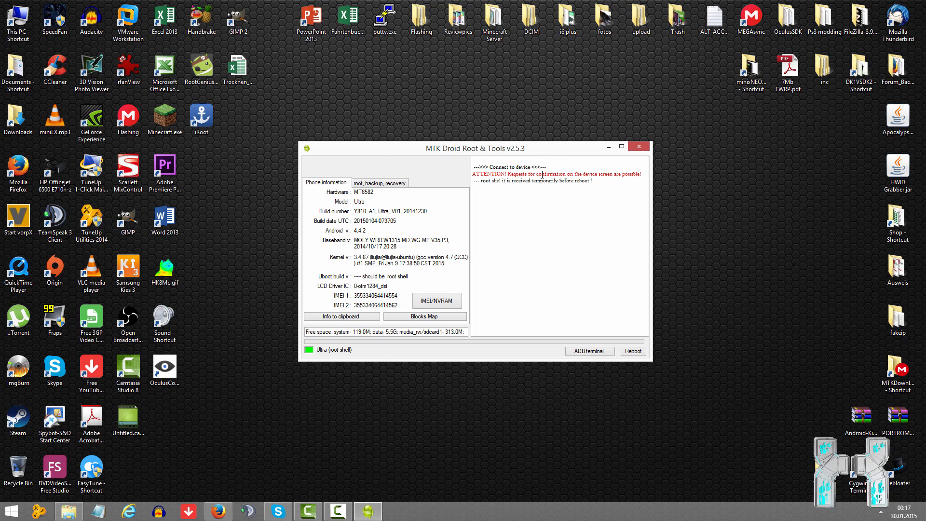
click(418, 321)
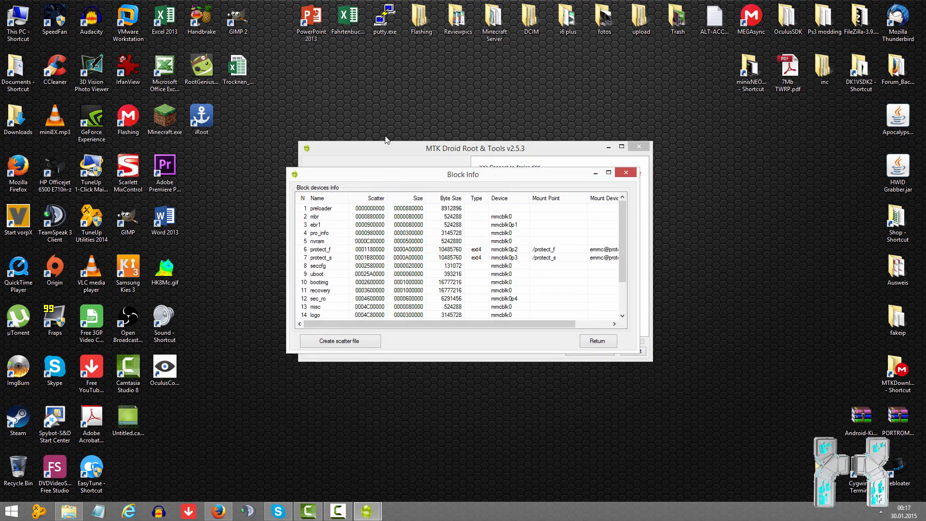
drag(389, 173, 392, 110)
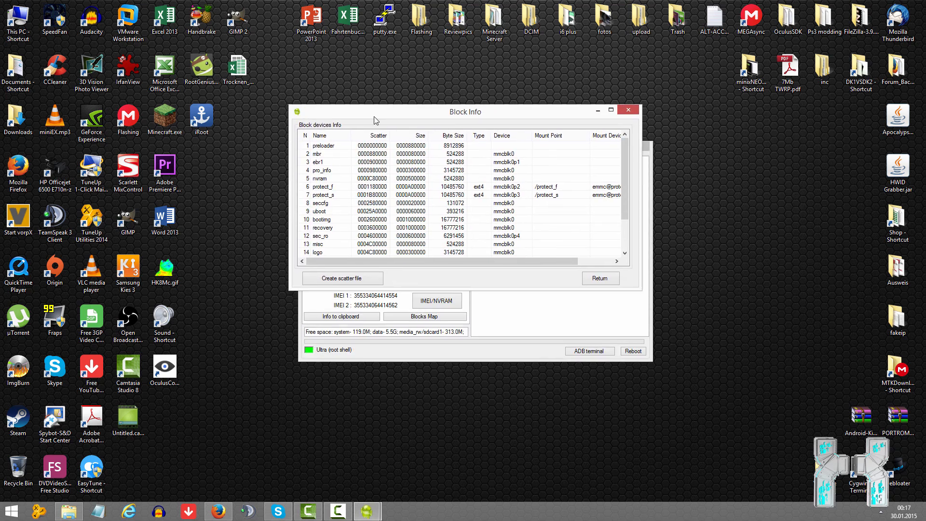
click(360, 206)
scroll(361, 206, down, 2)
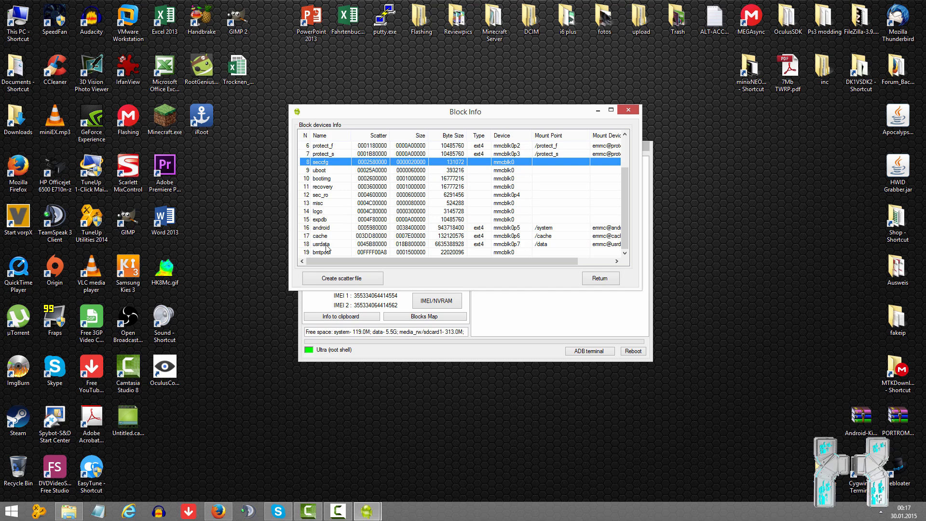
click(357, 218)
scroll(360, 203, up, 2)
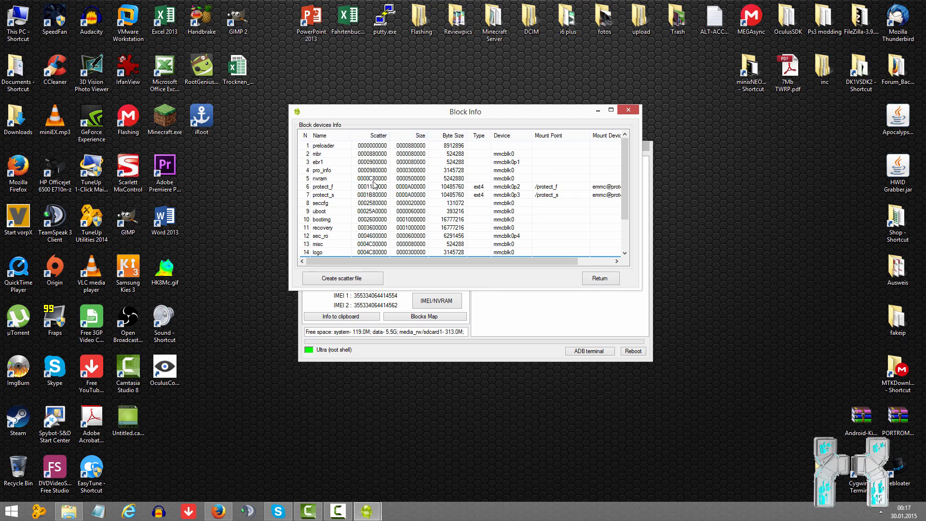
click(370, 153)
click(342, 147)
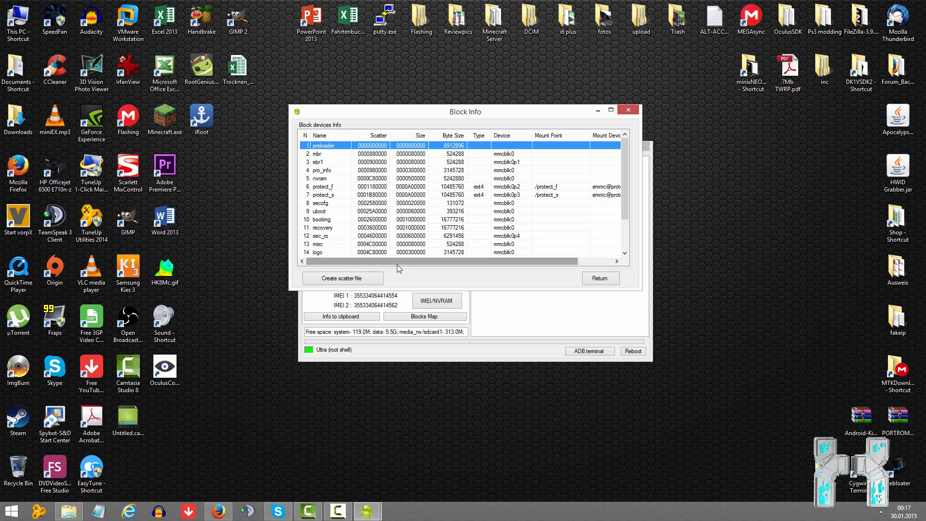
Create a scatter file from the blocks map and save it to the Desktop as MT6582_Android_scatter.txt
click(328, 280)
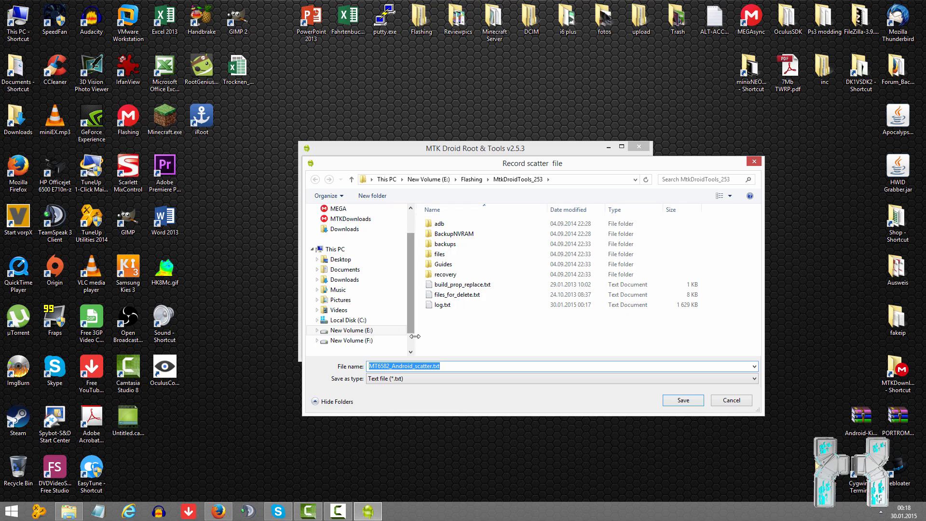
drag(411, 260, 411, 240)
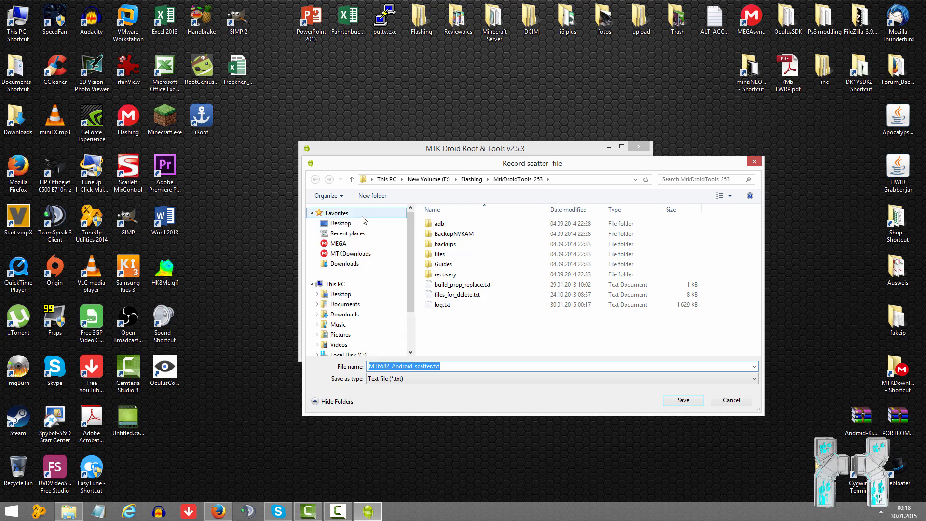
click(359, 223)
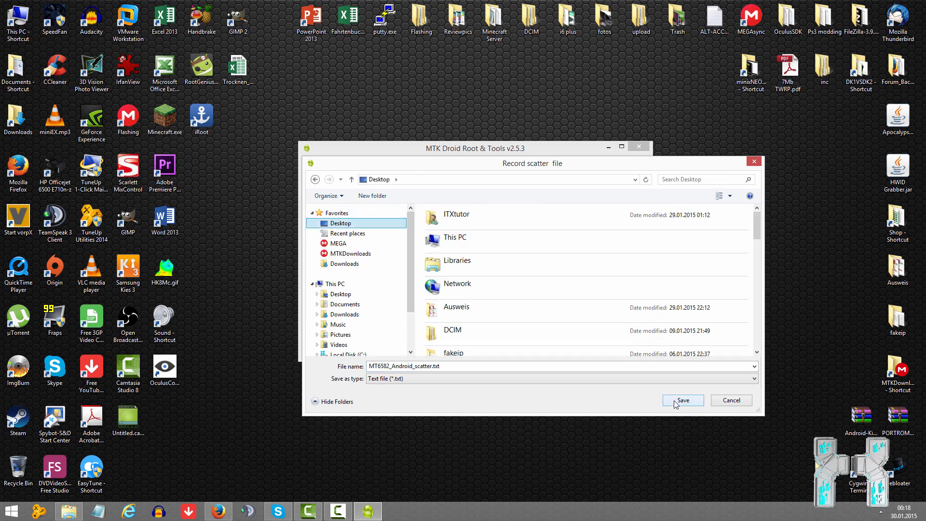
click(694, 400)
drag(138, 480, 249, 332)
key(F2)
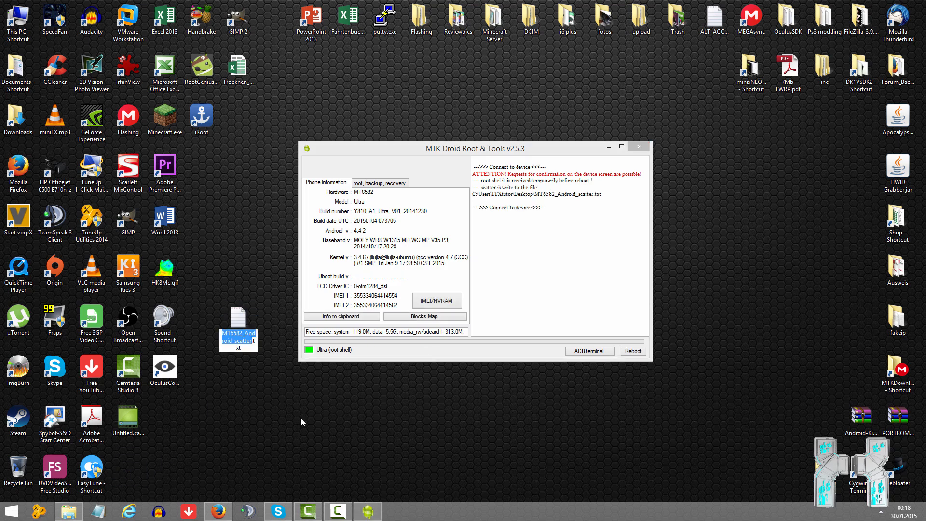
key(Return)
click(542, 212)
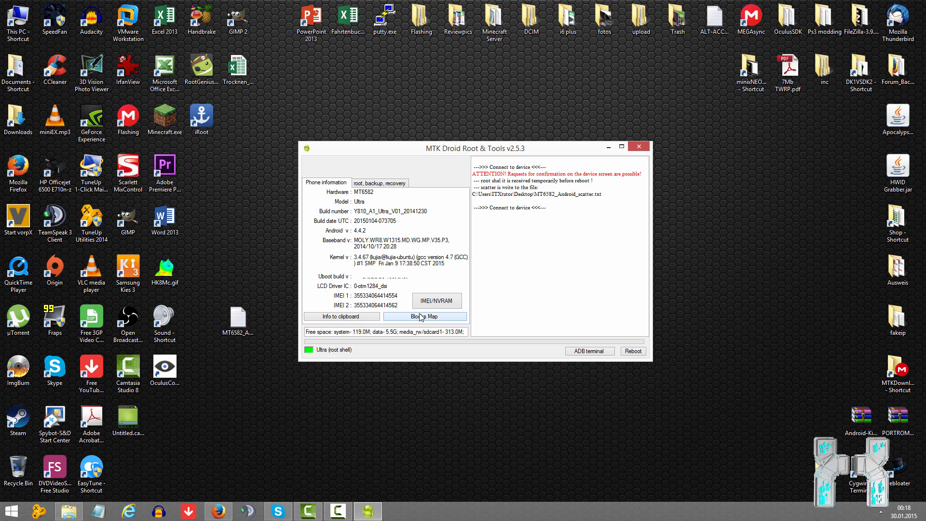
Exit MTK Droid Root & Tools and place the MT6582 scatter file beside the DRIVERS shortcut on the desktop
click(640, 147)
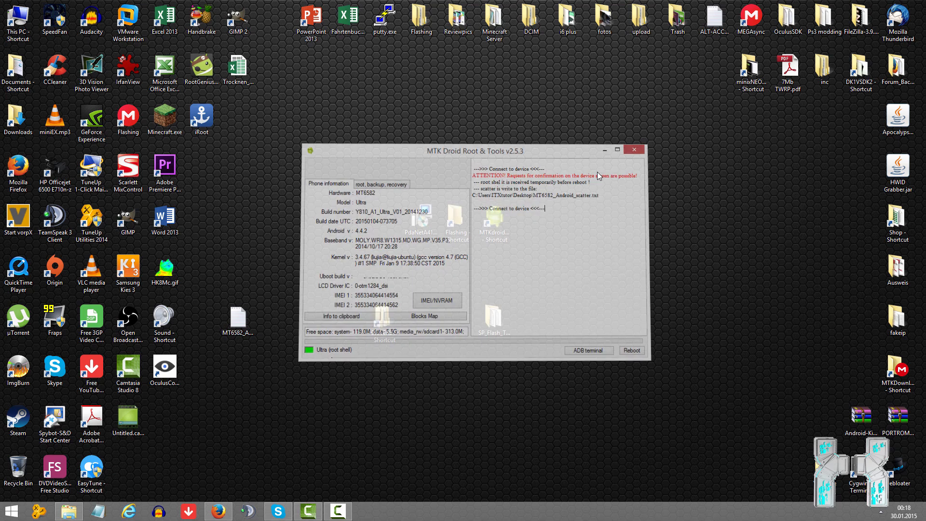
drag(243, 334, 337, 308)
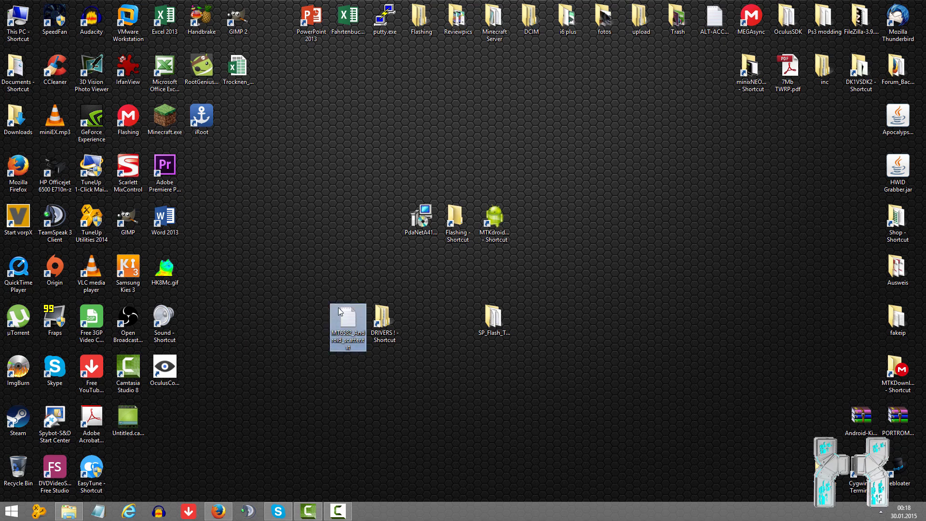
click(345, 276)
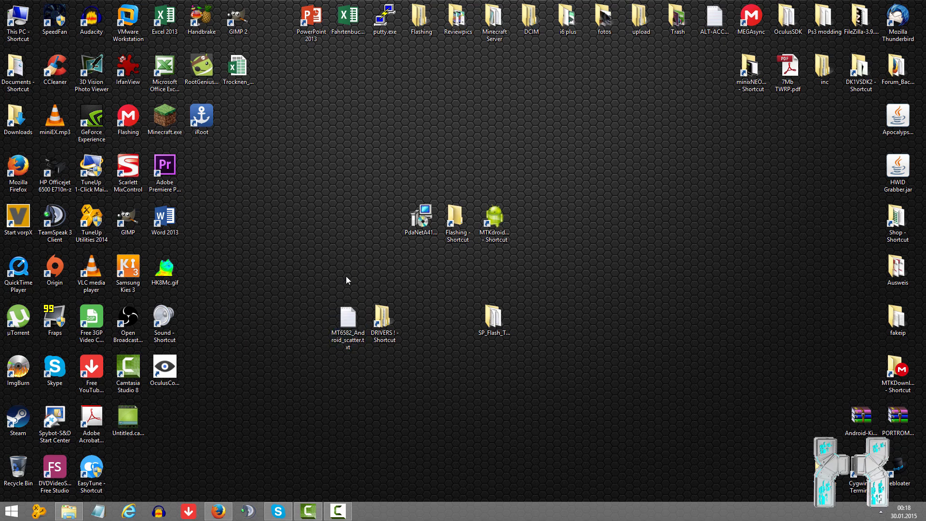
Run flash_tool.exe as administrator from the SP_Flash_Tool_v5.1352.01 folder, close that folder, and bring the flash tool window to mid-screen
double_click(492, 316)
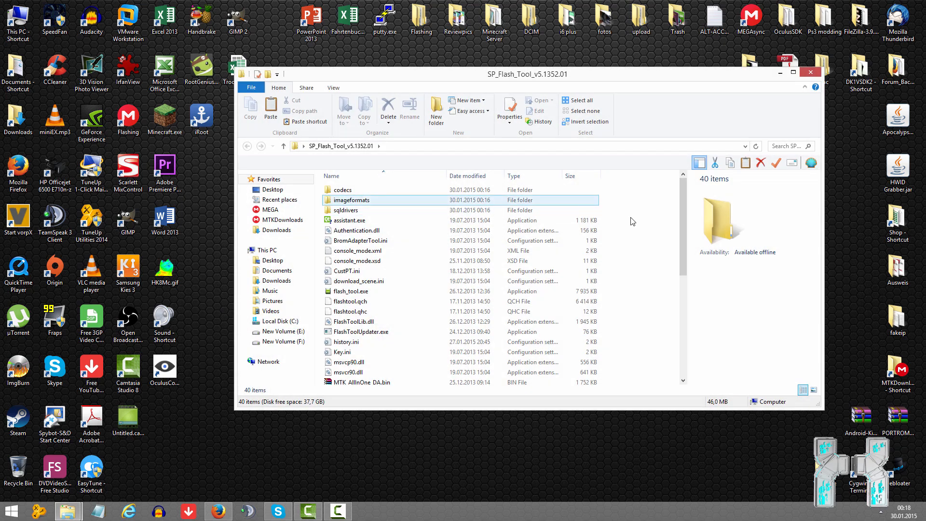
scroll(355, 276, down, 7)
scroll(355, 278, up, 7)
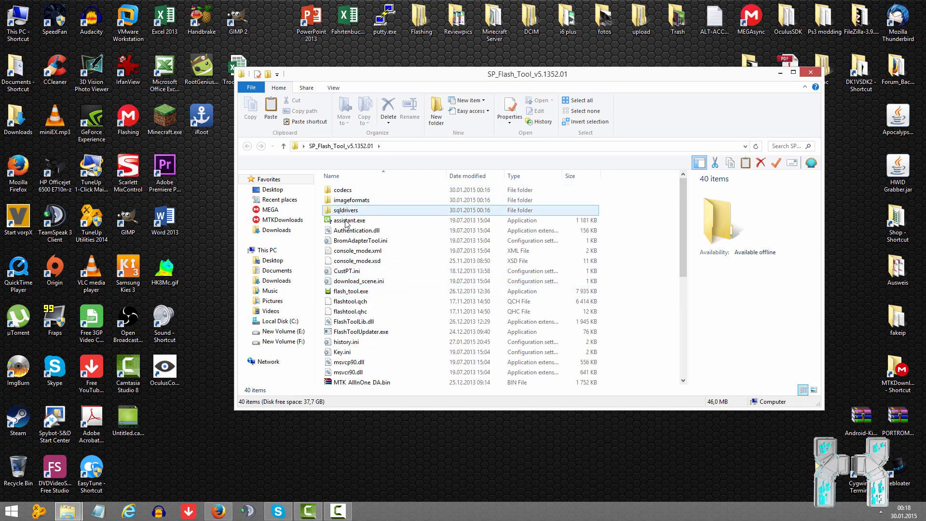
click(342, 293)
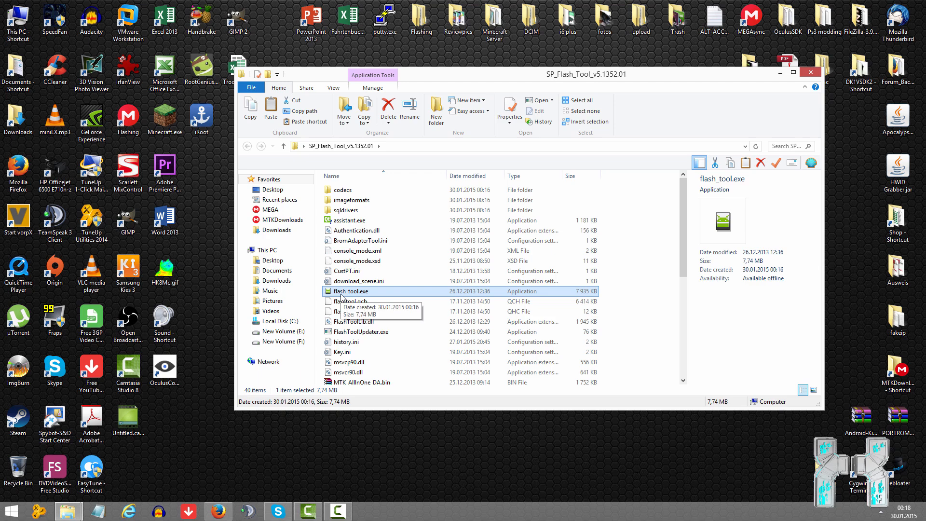
right_click(342, 295)
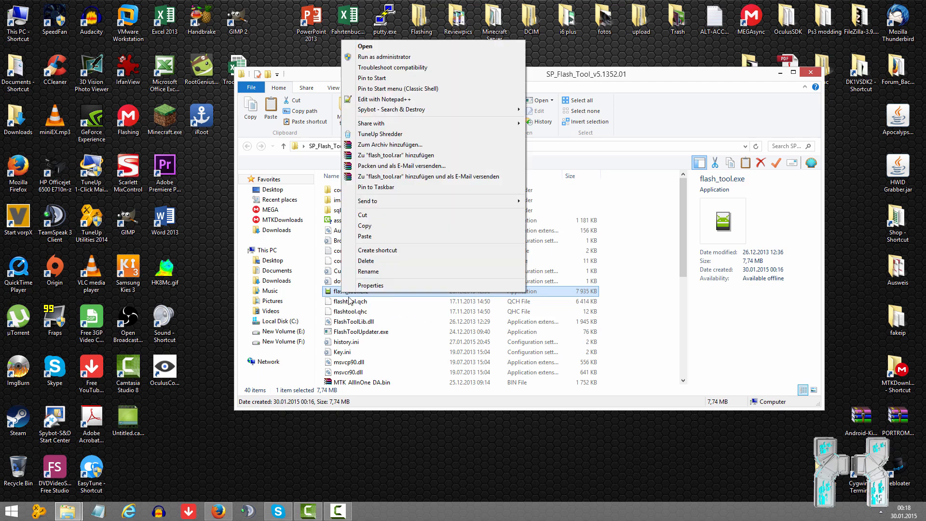
click(384, 57)
click(806, 74)
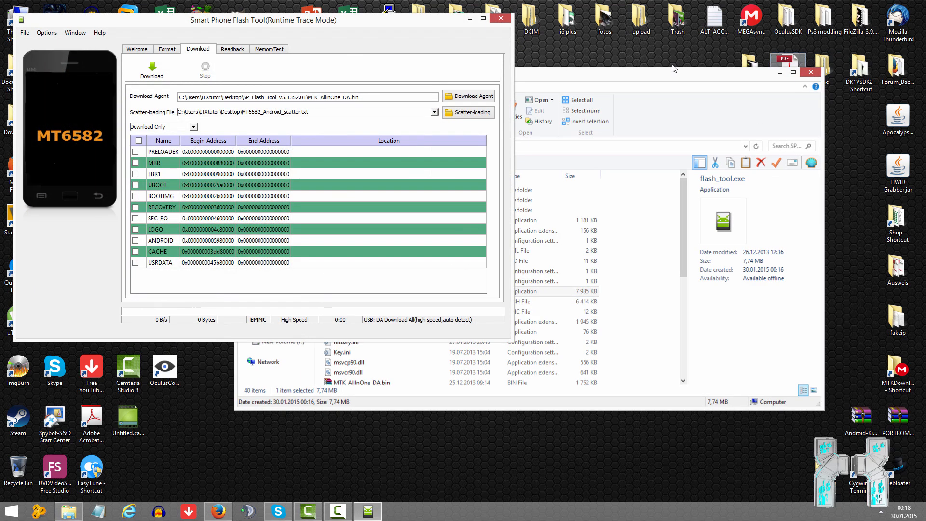
drag(294, 24, 547, 105)
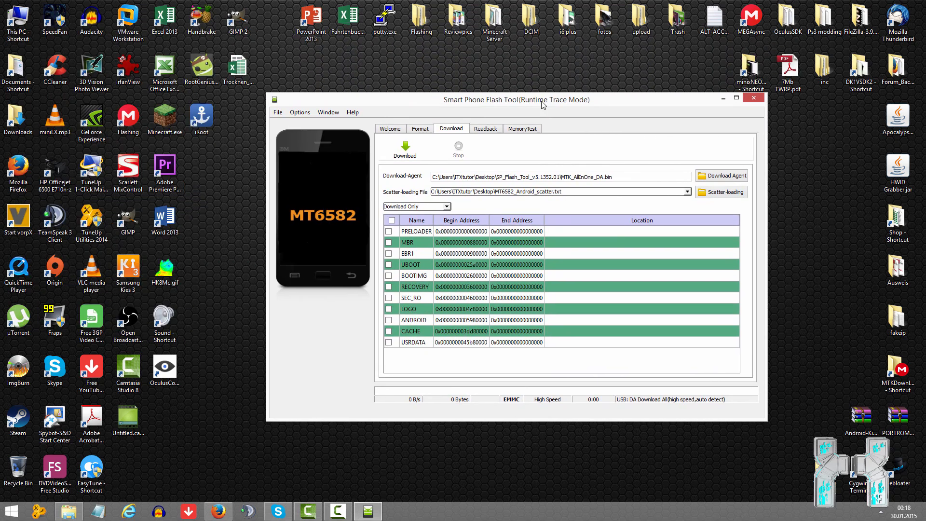
Load MT6582_Android_scatter.txt from the Desktop as the scatter-loading file in Smart Phone Flash Tool
click(722, 192)
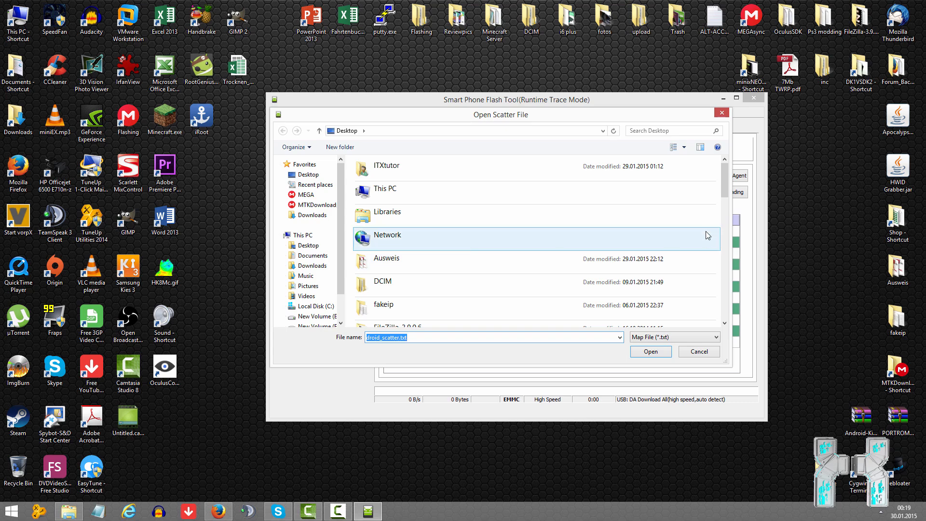
scroll(588, 257, down, 5)
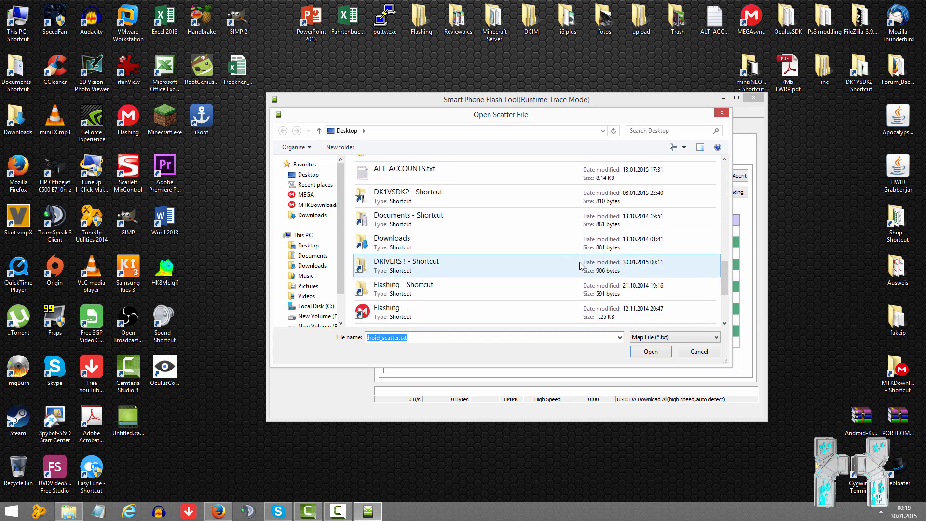
drag(728, 288, 727, 313)
click(463, 248)
double_click(462, 248)
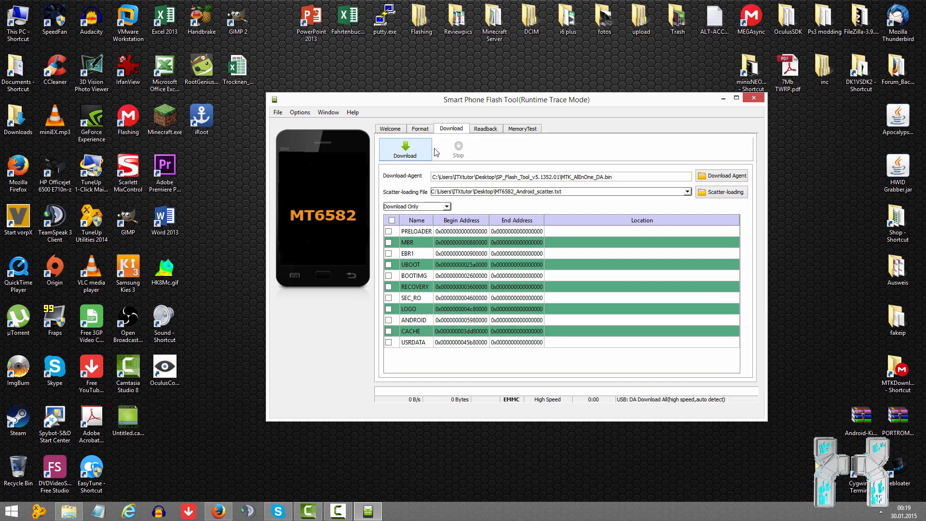
View the flash tool's Readback page and exit Smart Phone Flash Tool
click(485, 129)
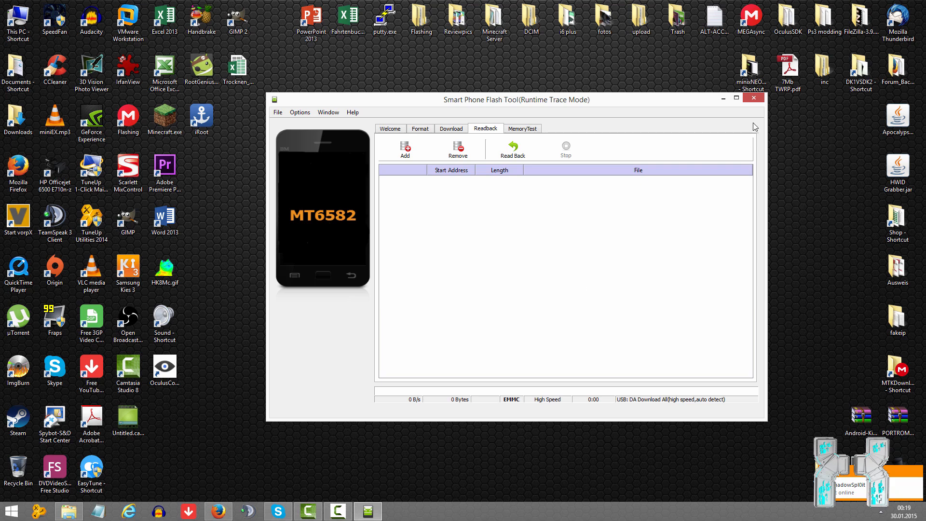
click(754, 98)
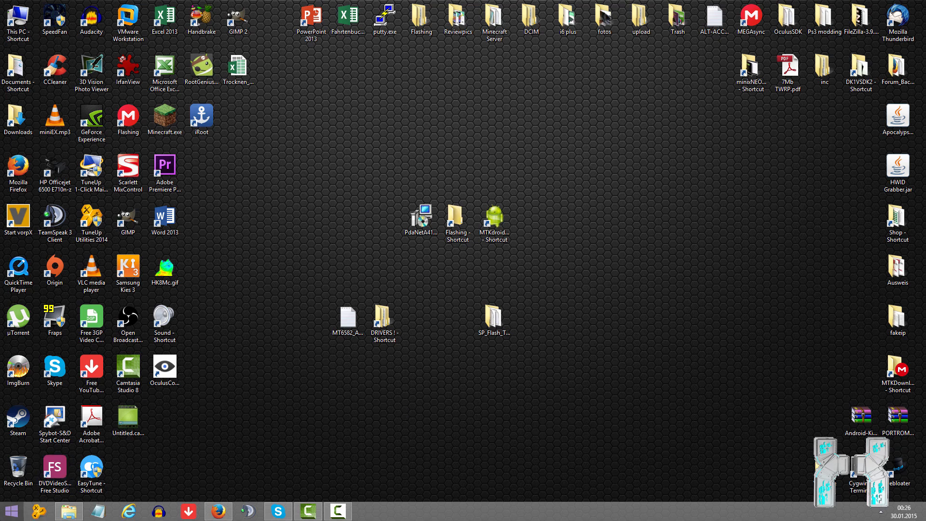
Open the Windows Device Manager and move its window clear of the DRIVERS shortcut
click(11, 511)
mouse_move(163, 352)
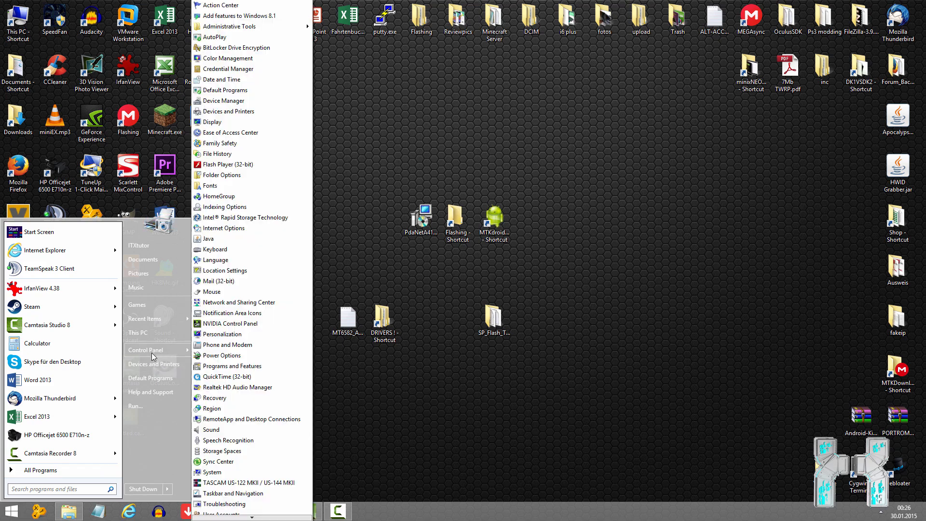
click(224, 100)
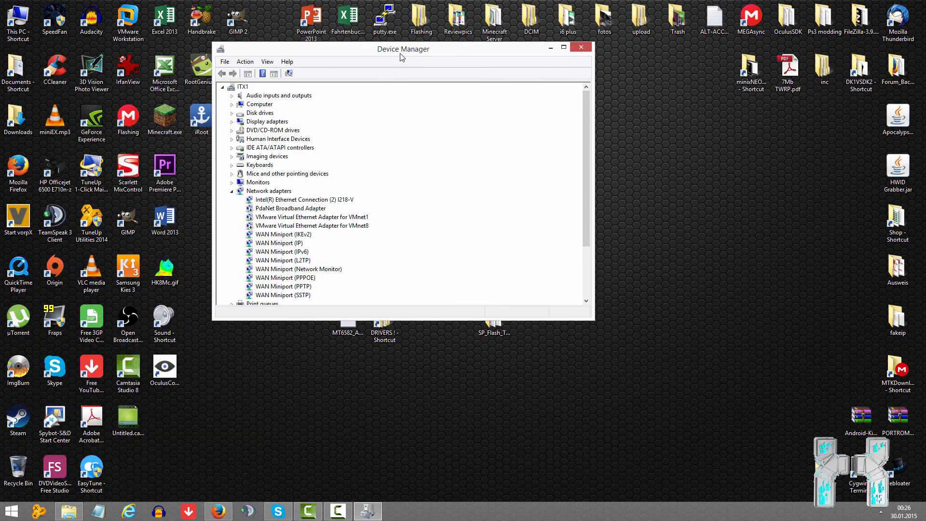
drag(400, 57, 662, 61)
Place the DRIVERS shortcut above the scatter file on the desktop, and reposition and enlarge the Device Manager window
click(392, 320)
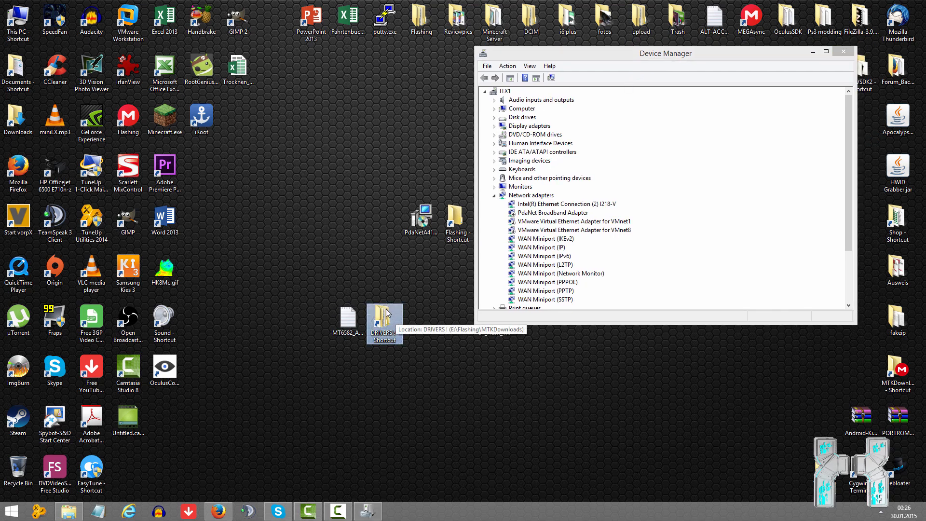
drag(385, 311, 343, 244)
drag(348, 273, 348, 273)
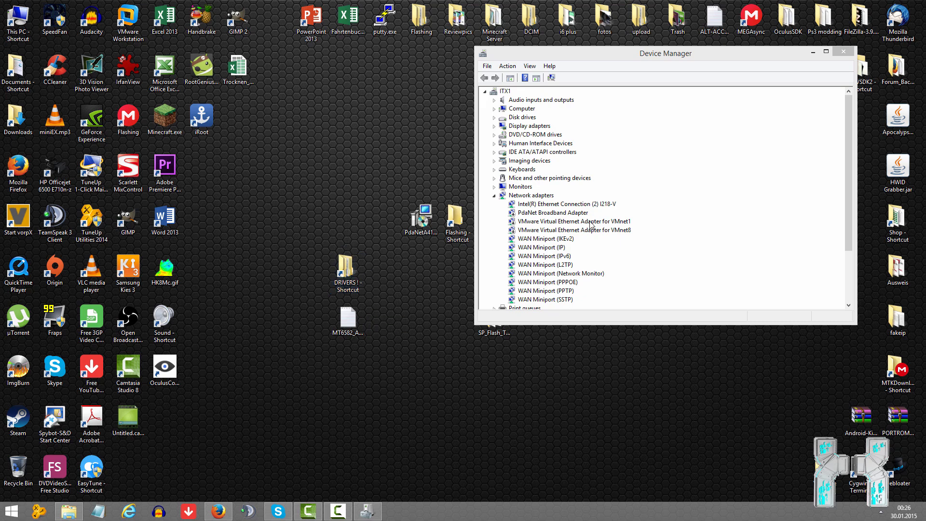
drag(579, 54, 491, 84)
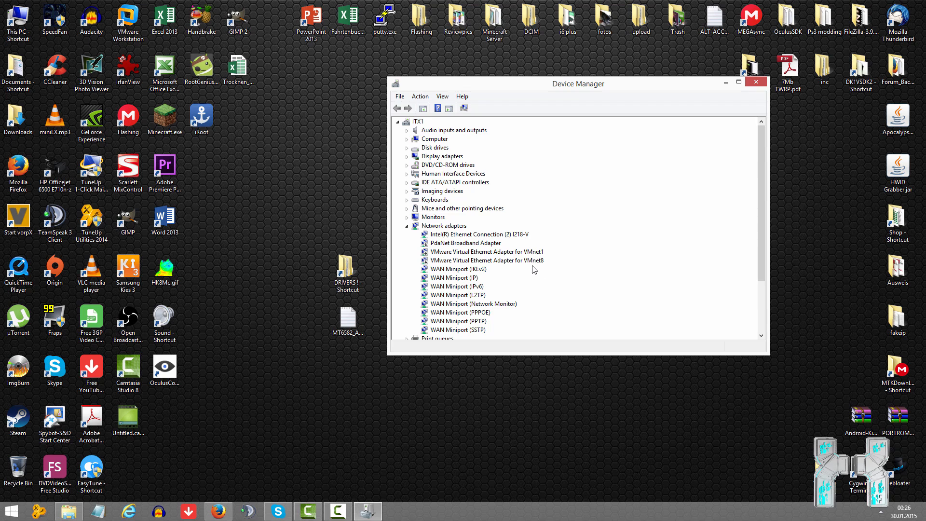
drag(767, 355, 804, 452)
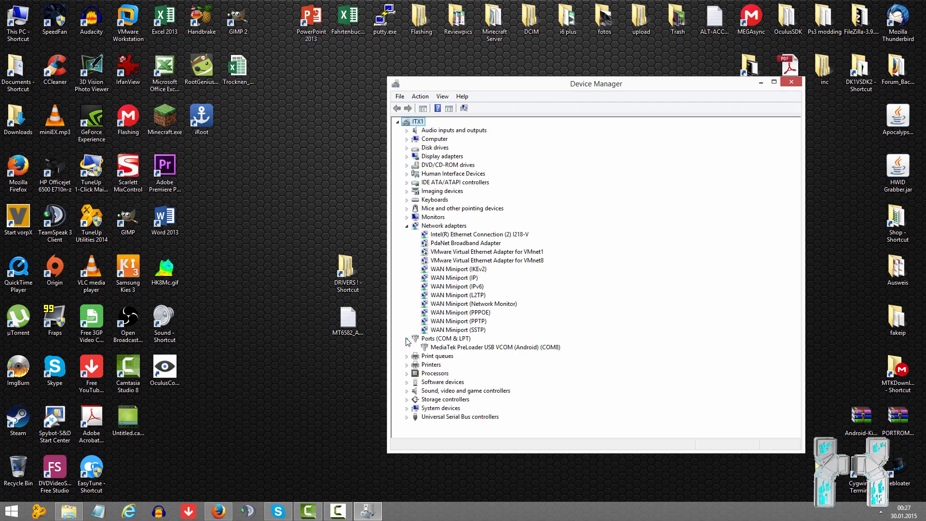
Start a manual driver update for MediaTek PreLoader USB VCOM (Android) and choose to browse for a driver file from disk
click(443, 348)
right_click(475, 348)
click(478, 354)
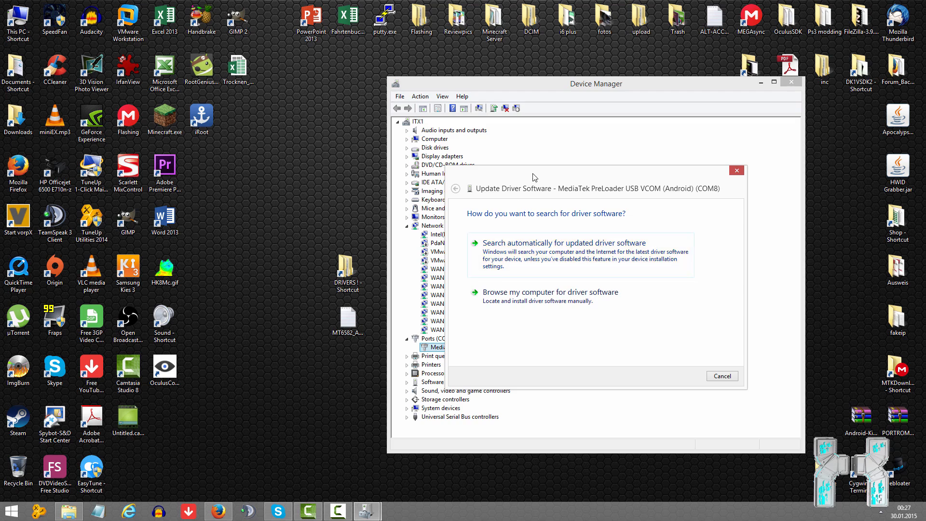
drag(534, 177, 635, 137)
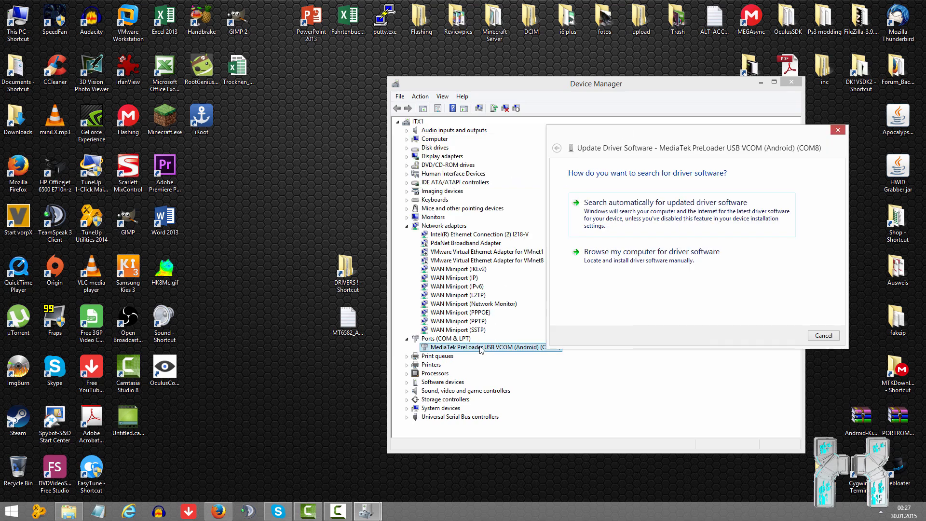
click(618, 263)
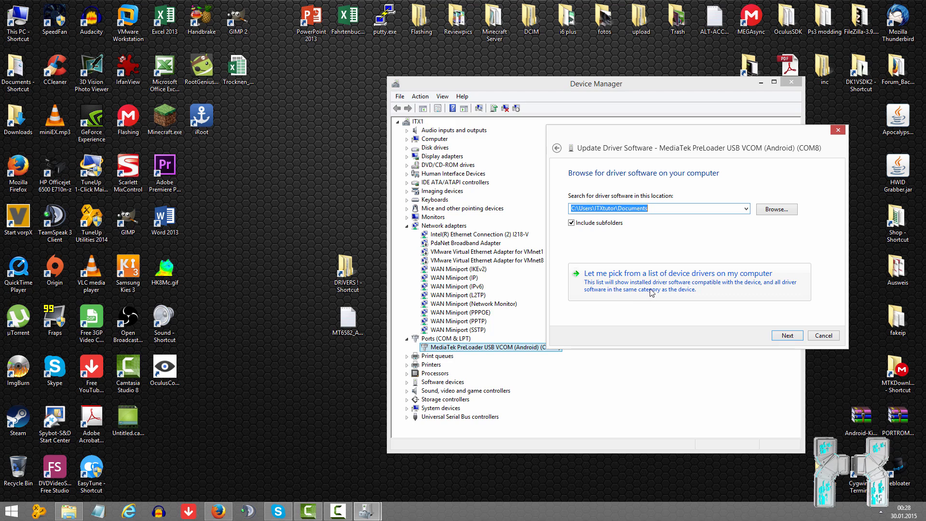
click(676, 290)
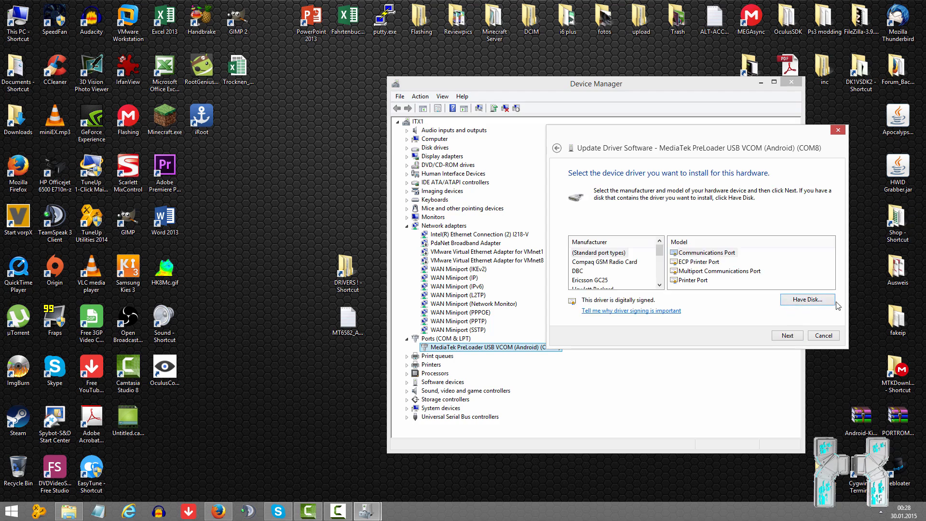
click(820, 300)
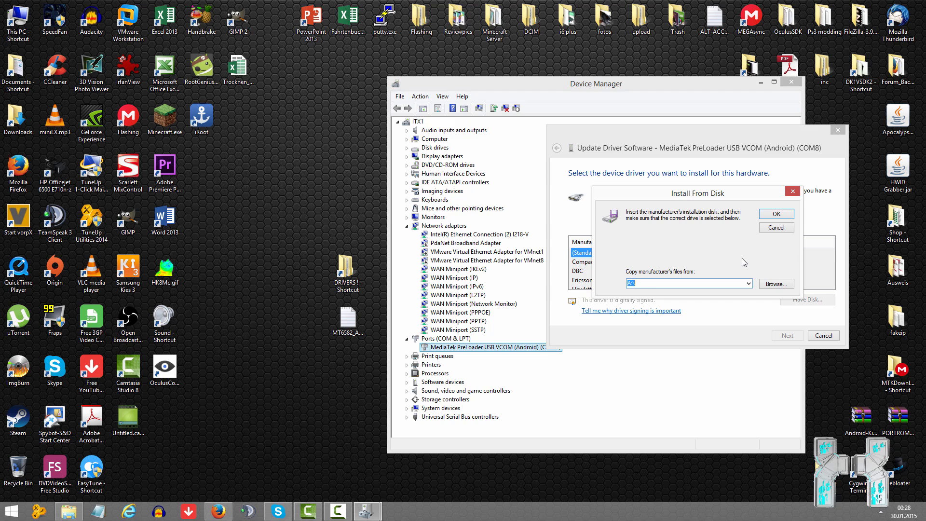
click(780, 286)
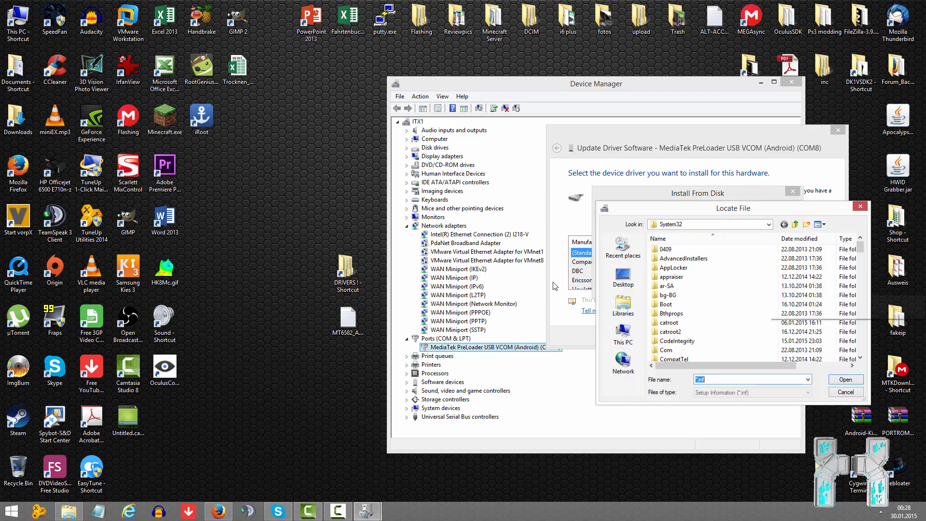
Load usb2ser_Win764.inf from the desktop's DRIVERS ! shortcut, under All MTK USB Driver 2014, All MTK Drivers, MT65xx Preloader, Win7
click(623, 276)
scroll(688, 291, down, 10)
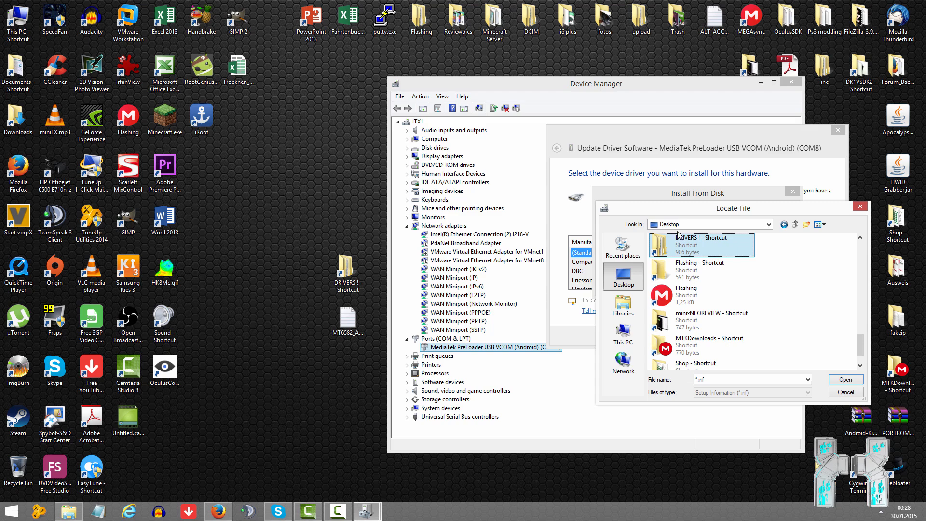
double_click(683, 249)
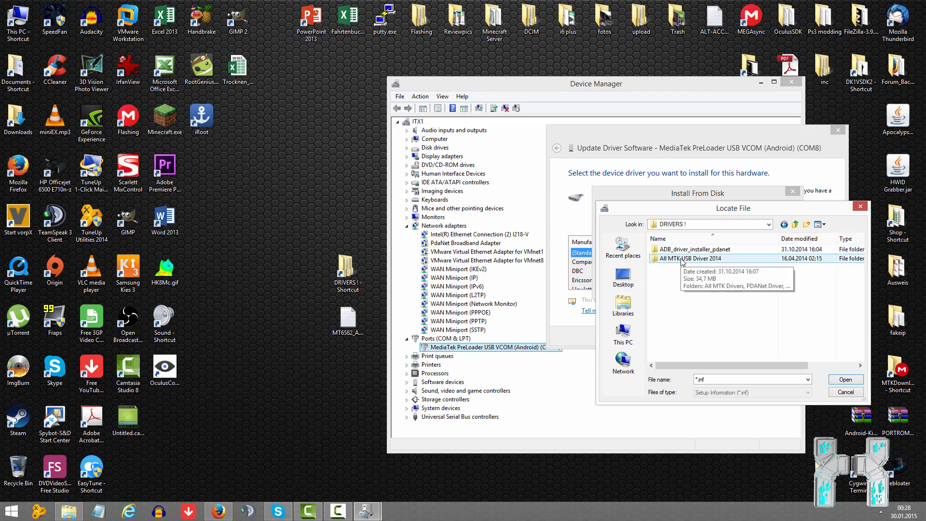
double_click(682, 259)
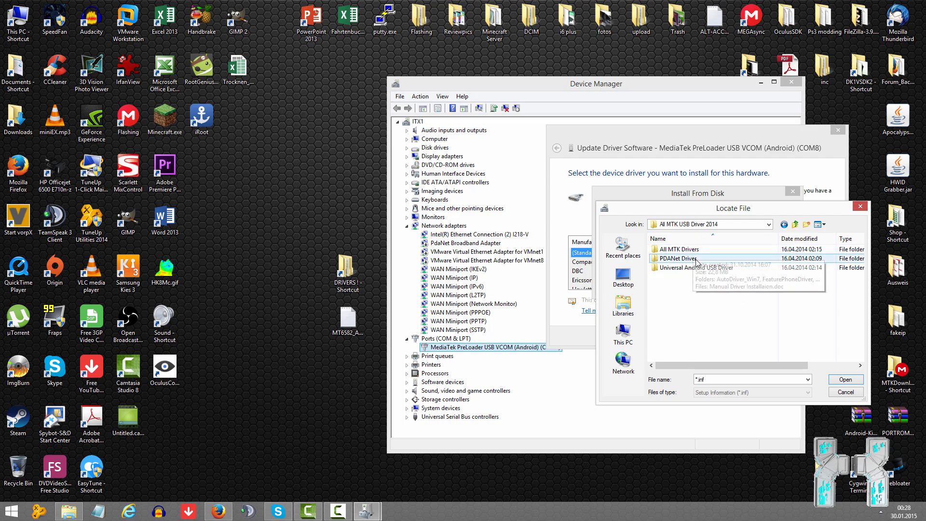
double_click(685, 249)
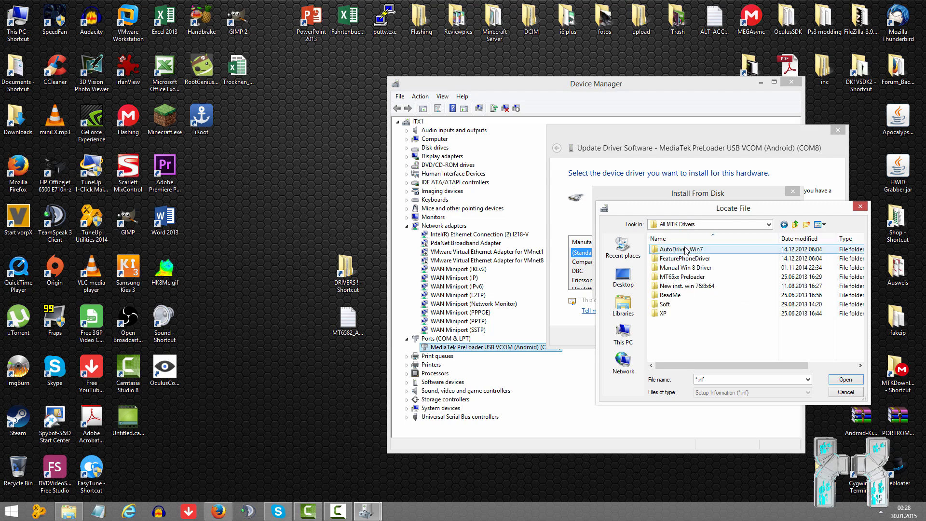
double_click(680, 277)
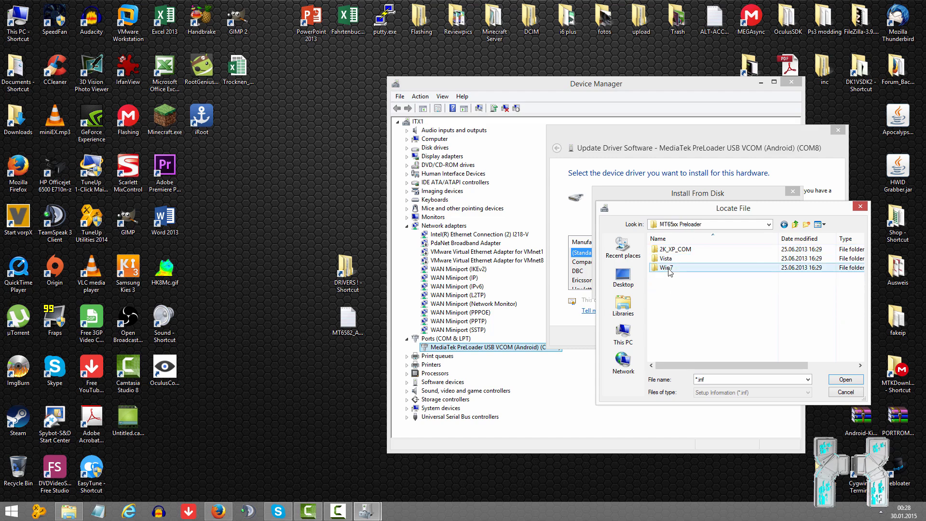
double_click(668, 268)
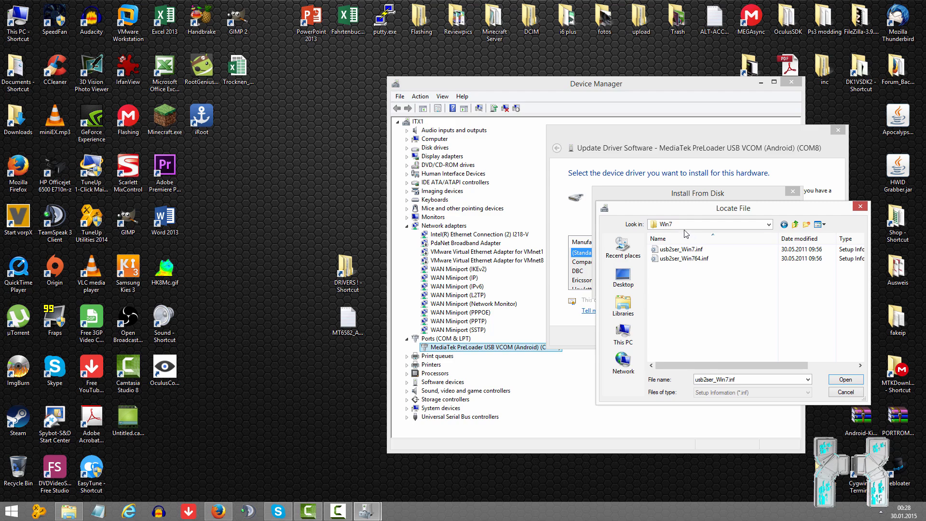
click(690, 259)
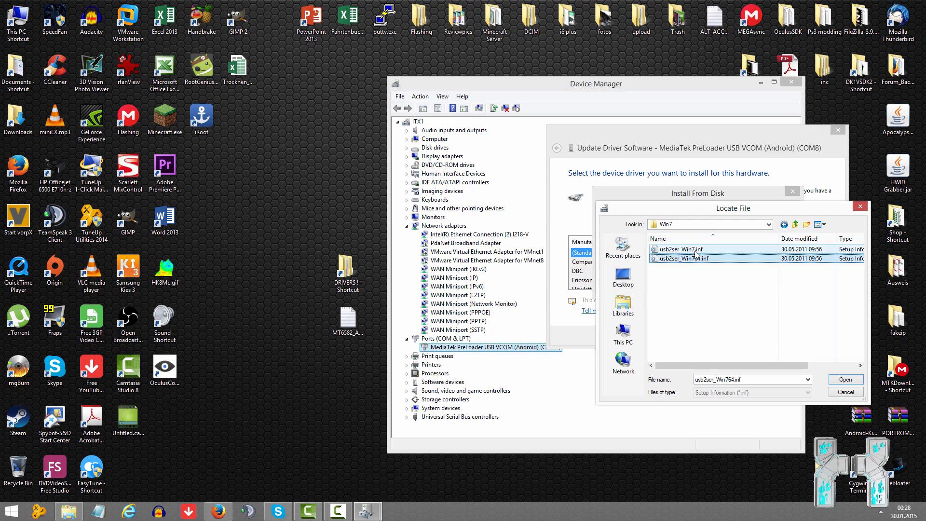
click(844, 379)
click(771, 216)
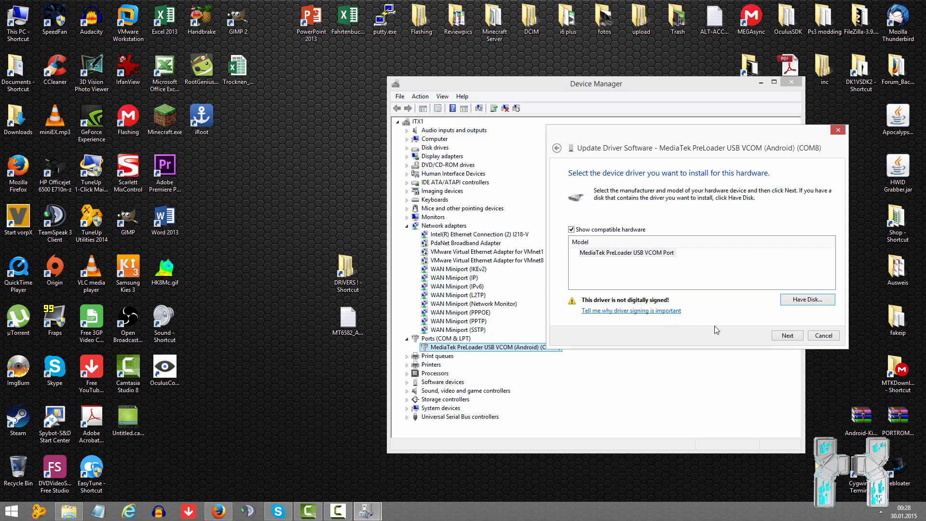
Try to install the MediaTek PreLoader USB VCOM Port driver, then close the update wizard and Device Manager
click(640, 255)
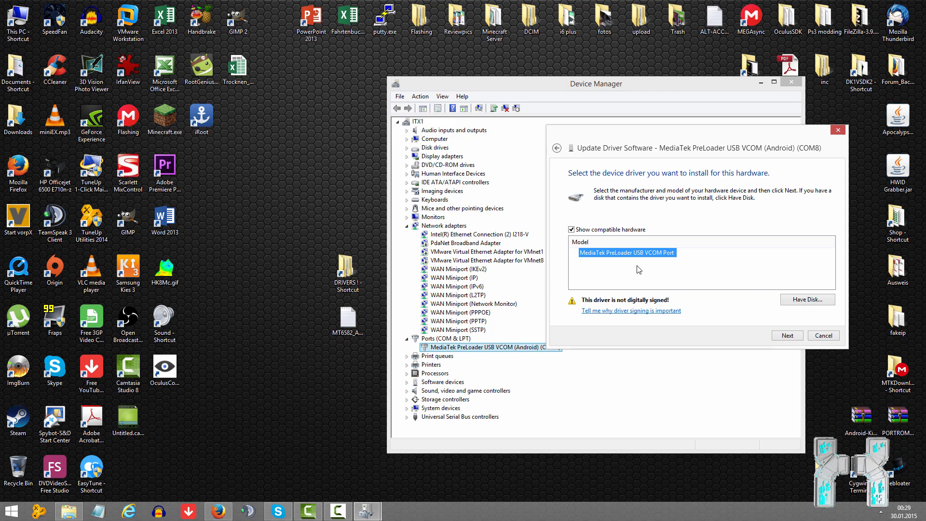
click(790, 336)
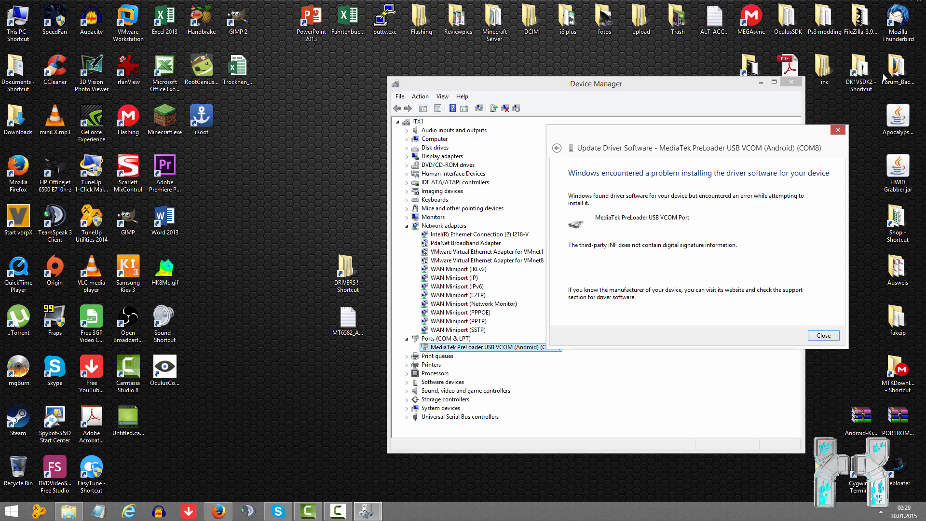
click(839, 132)
click(791, 83)
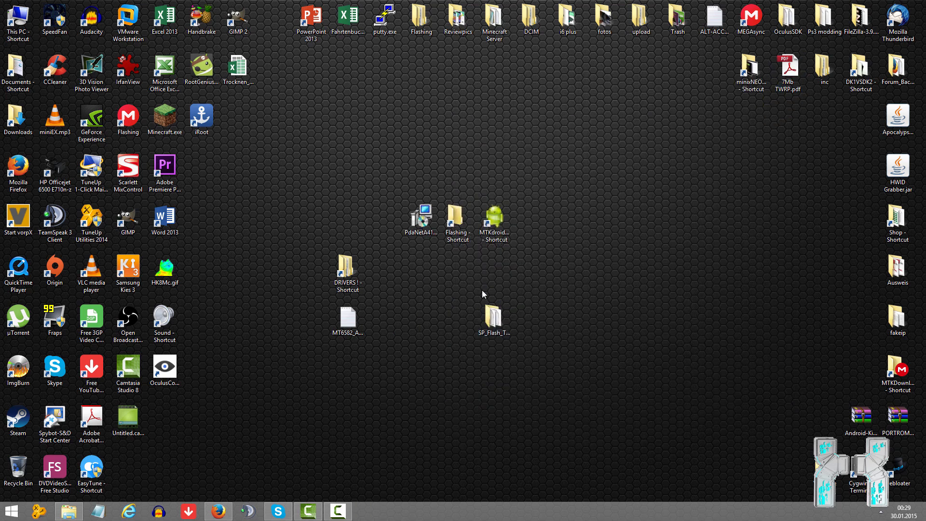
Run flash_tool.exe from the SP_Flash_Tool folder as administrator, close the folder, and reposition the Smart Phone Flash Tool window
double_click(493, 317)
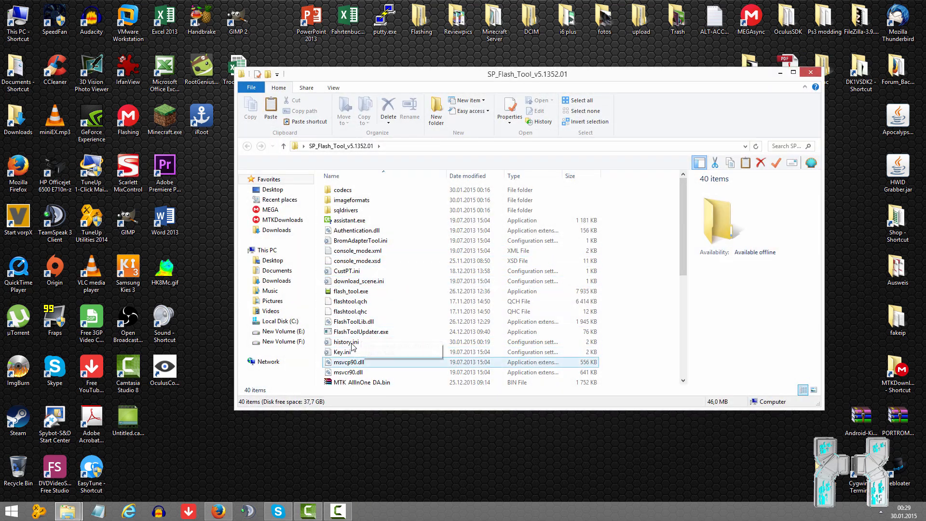
right_click(341, 291)
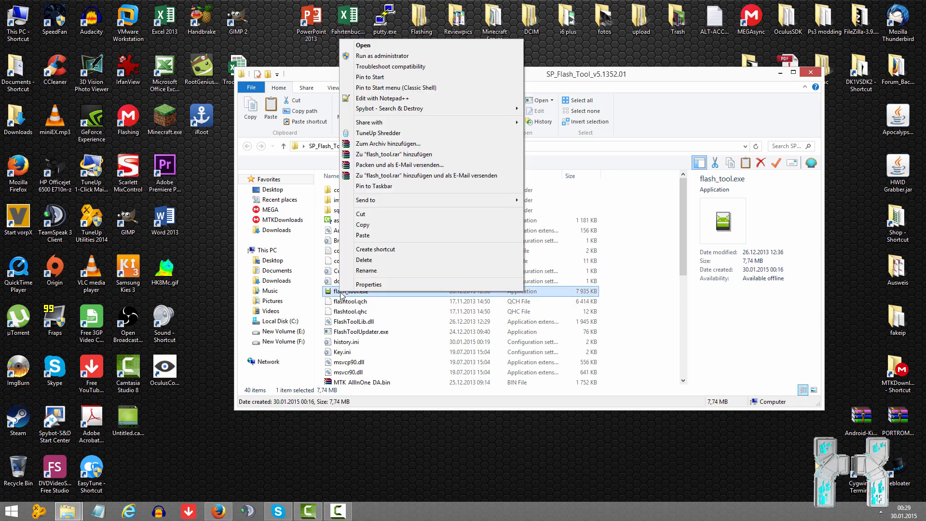
click(367, 56)
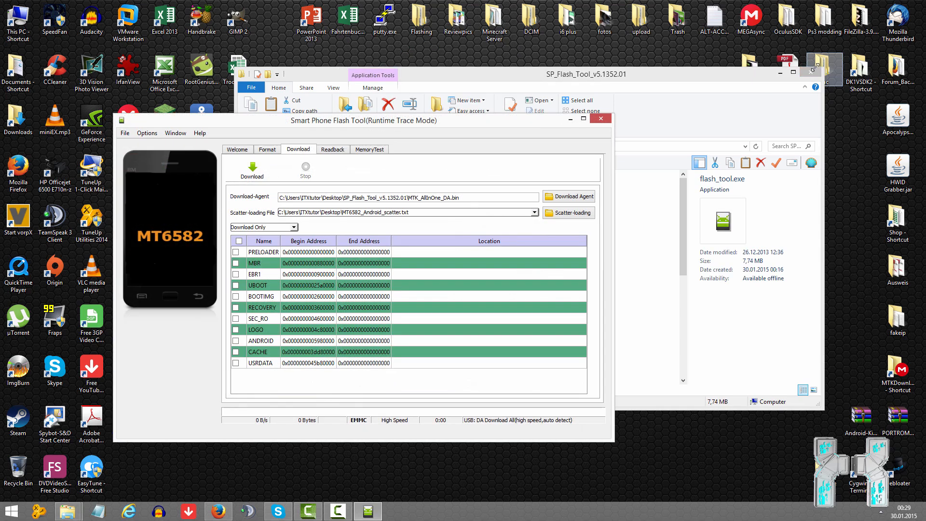
click(811, 73)
drag(402, 119, 401, 83)
drag(635, 81, 642, 82)
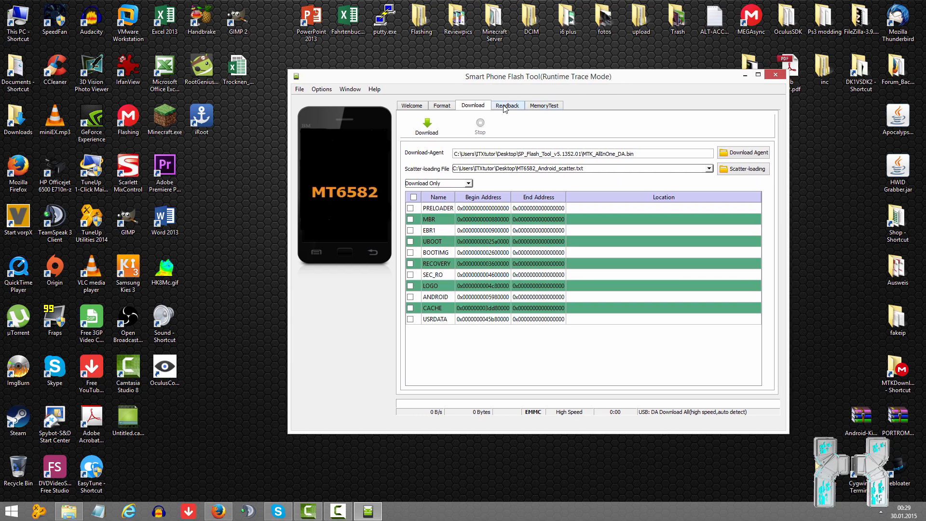
Add a readback entry on the flash tool's Readback page and select its row
click(508, 107)
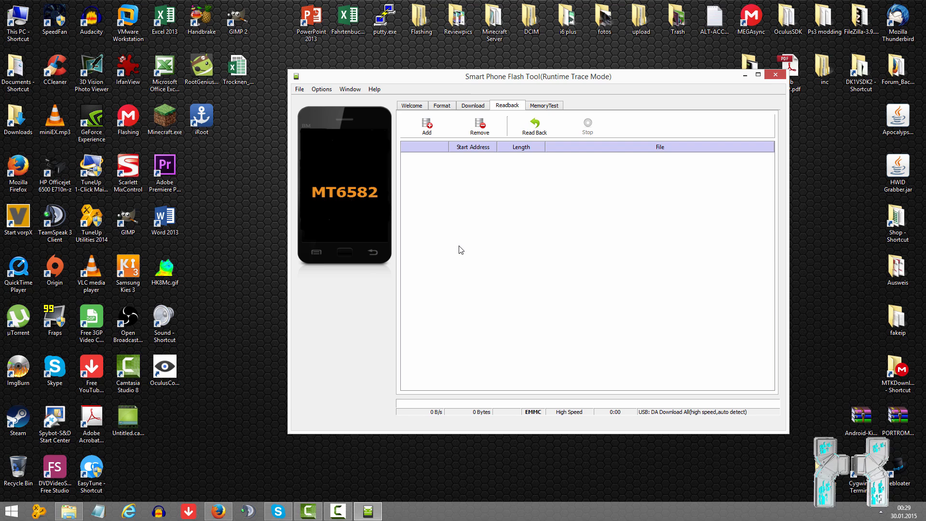
click(430, 135)
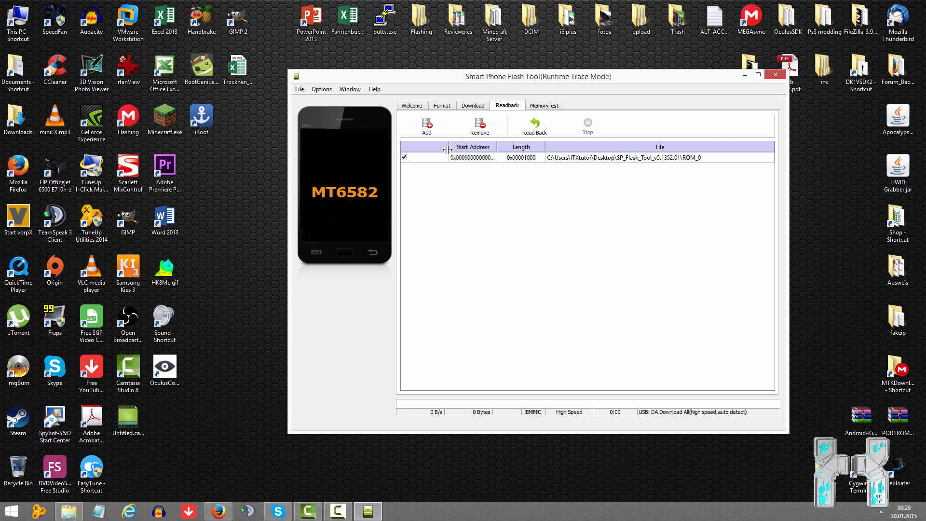
click(472, 160)
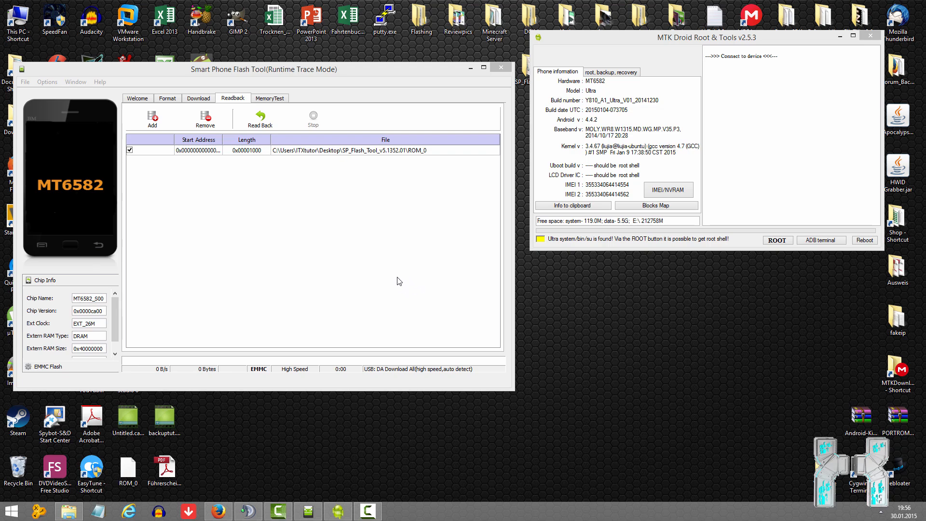
click(259, 152)
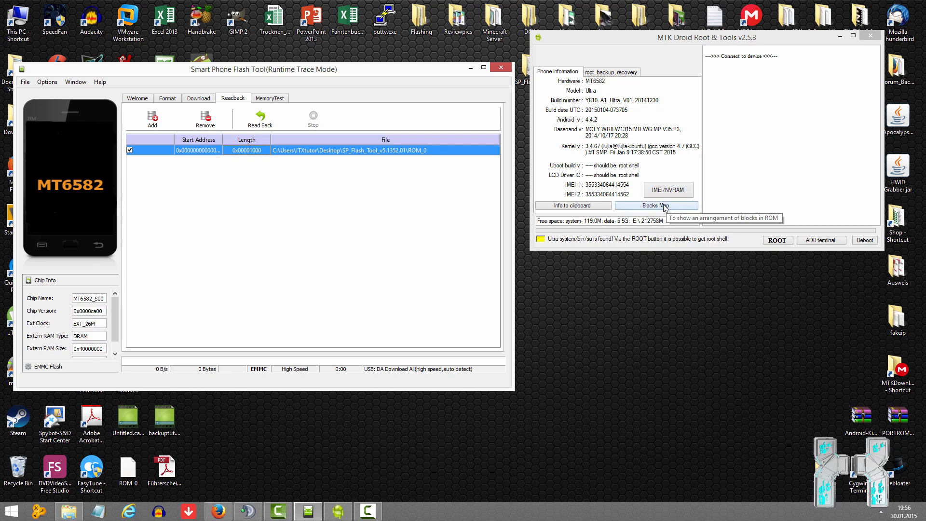
Switch to MTK Droid Root & Tools, show the phone's Blocks Map, and place and enlarge the Block Info window beside the flash tool
click(660, 44)
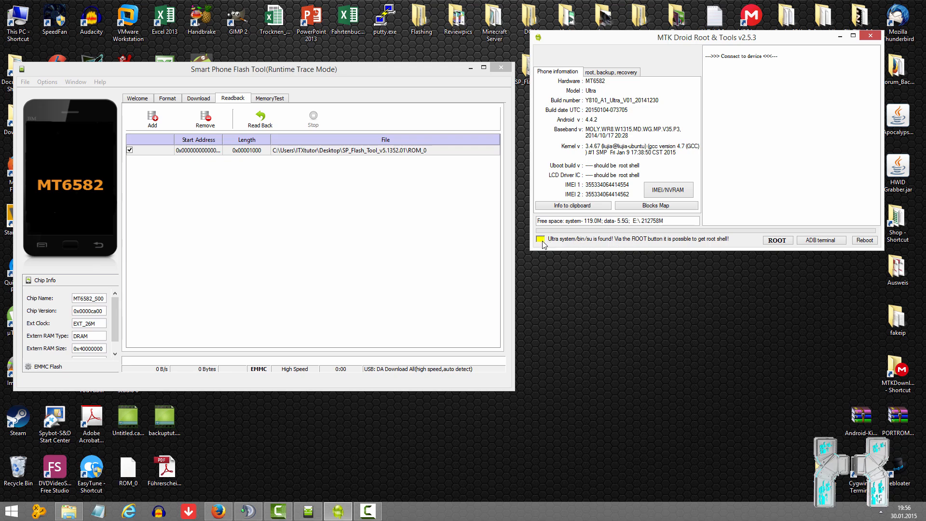
click(633, 209)
drag(490, 175, 736, 46)
drag(701, 222, 708, 318)
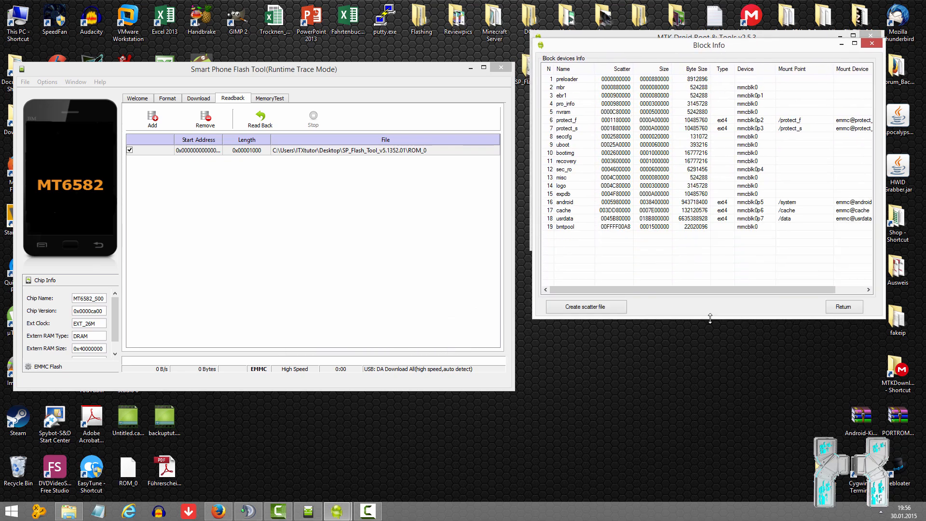
Examine the block list from preloader to bmtpool, comparing the preloader's scatter address and size with the mbr row
click(578, 78)
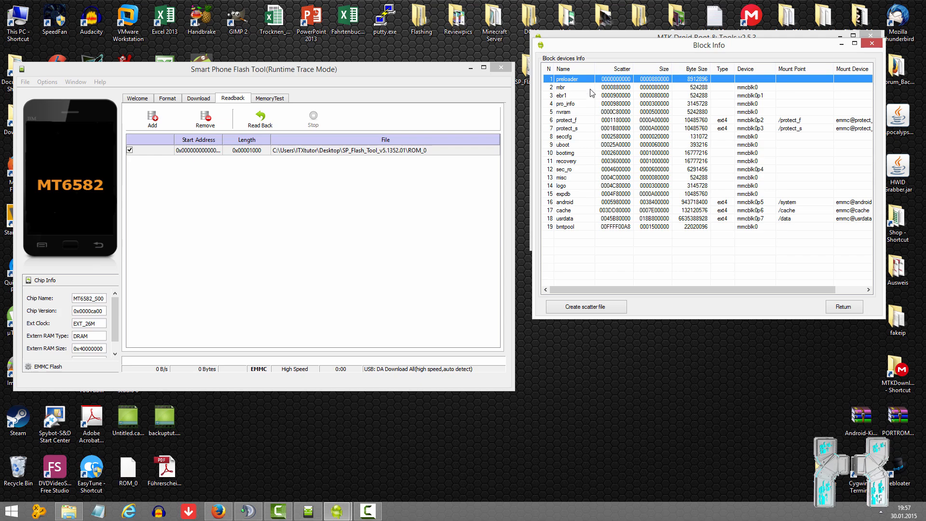
click(583, 227)
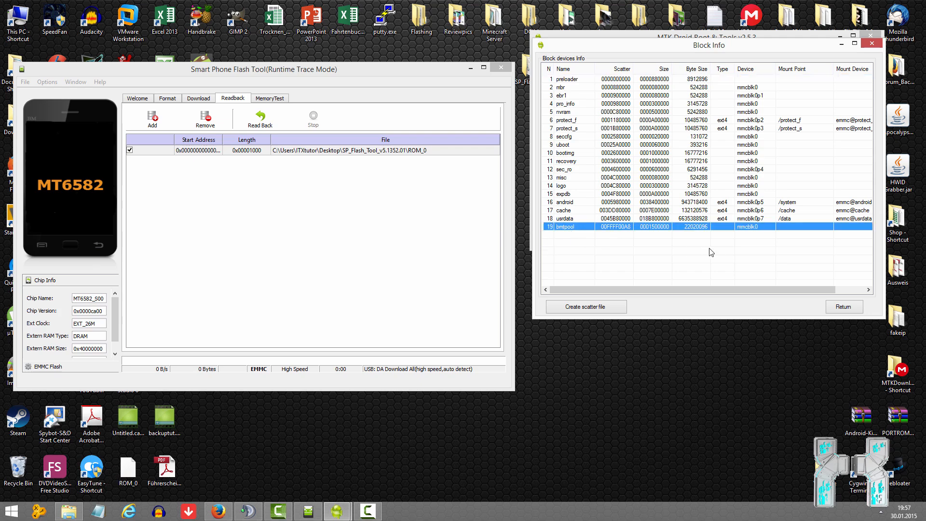
click(562, 250)
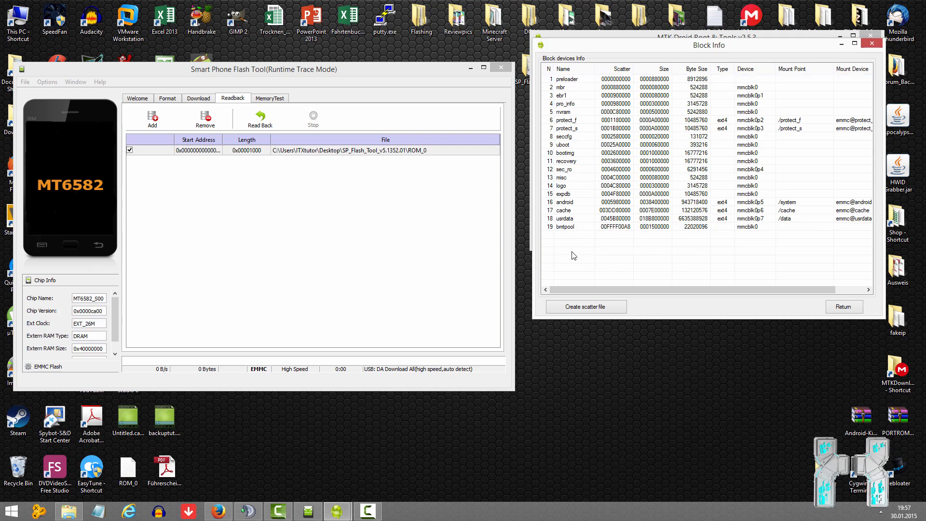
click(574, 87)
click(574, 79)
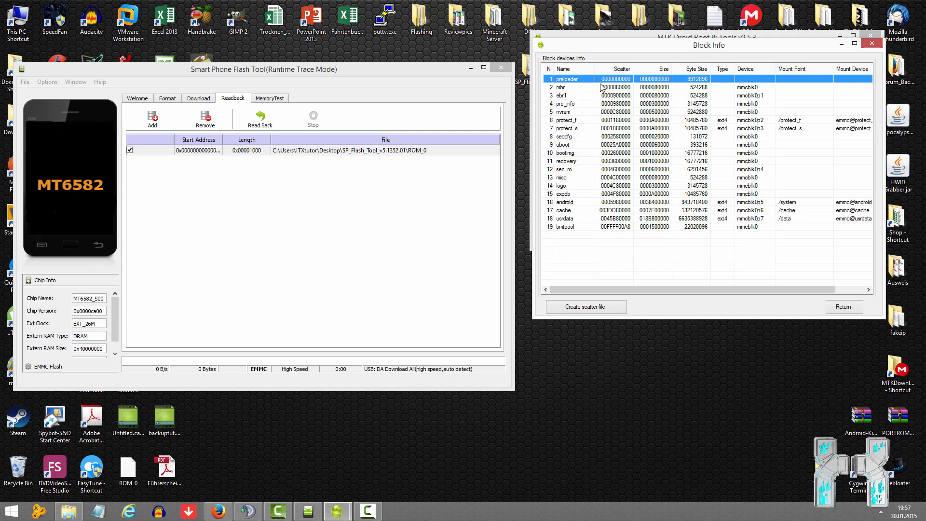
click(655, 85)
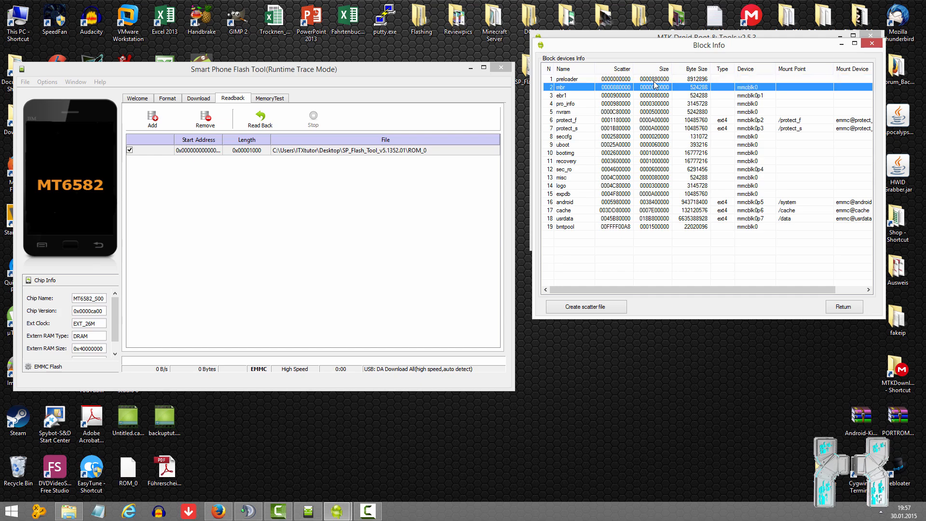
click(656, 81)
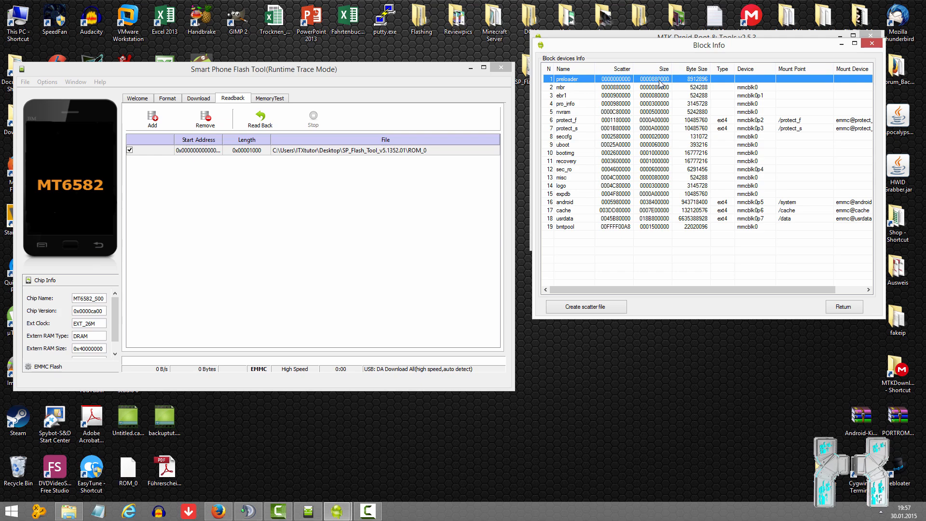
click(615, 88)
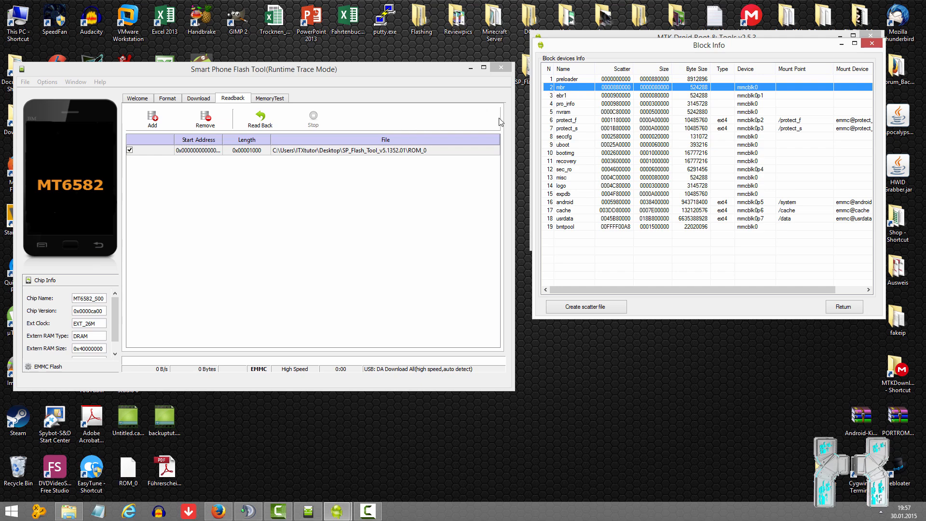
click(627, 79)
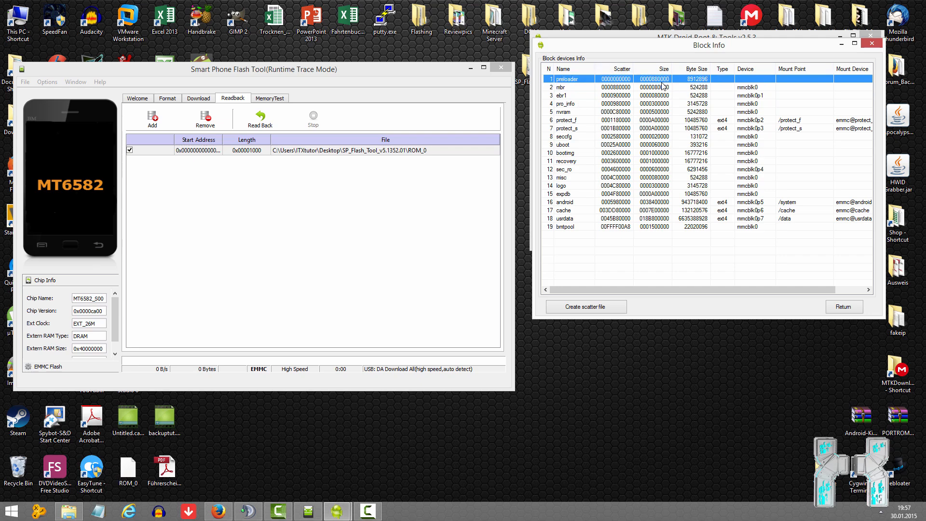
Compare the mbr row's scatter address and size with the ebr1 row's scatter address in the block list
click(609, 89)
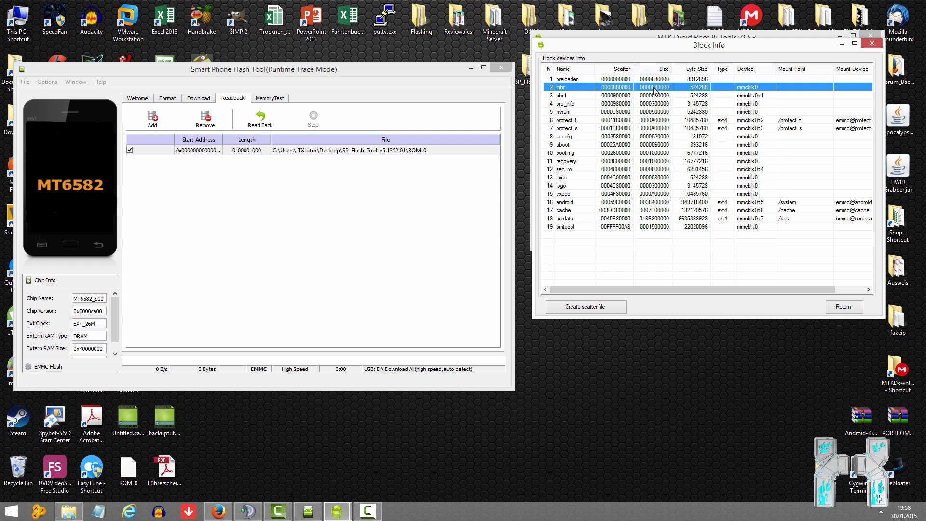
click(613, 97)
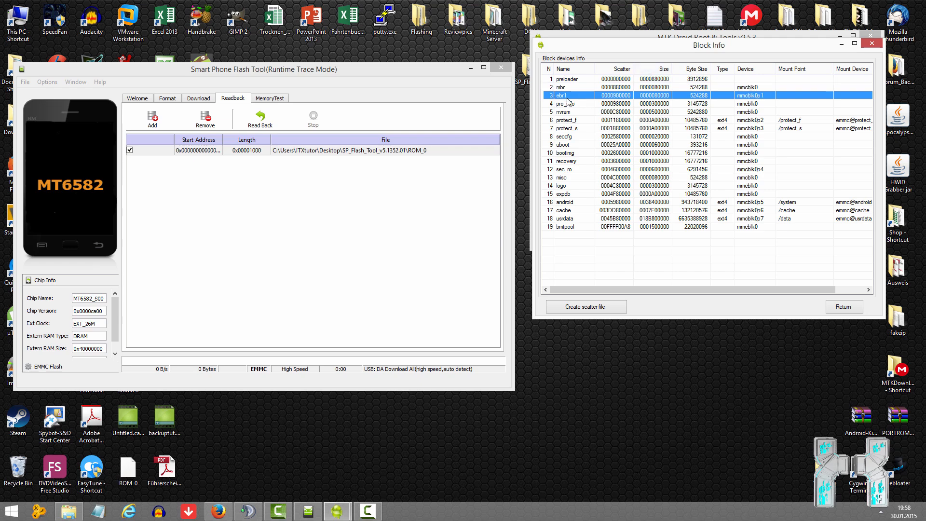
click(647, 89)
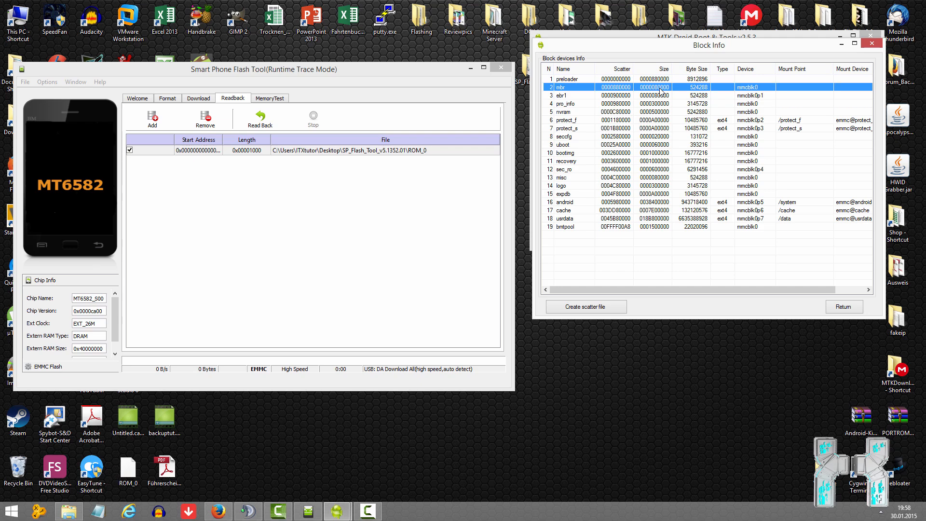
click(610, 97)
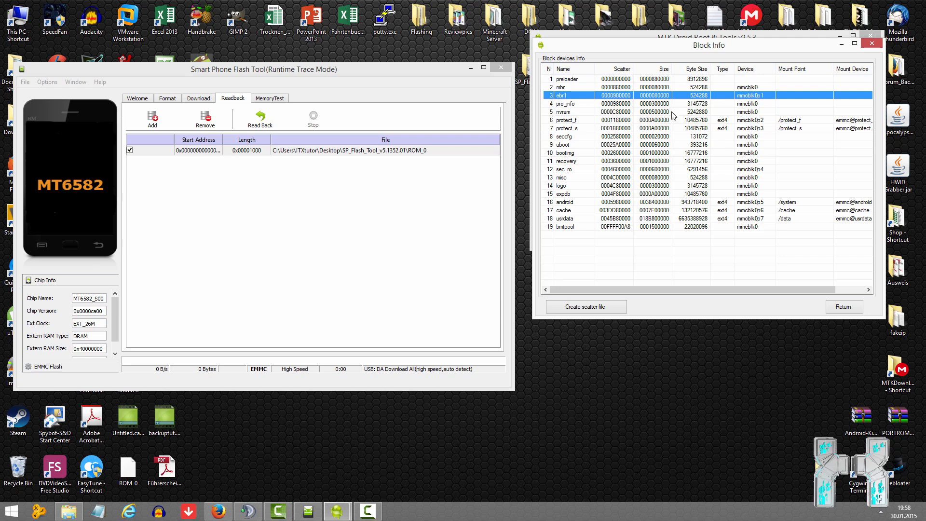
Switch to the Hex Calculator page in Firefox, place its window beside Block Info, and check the mbr and ebr1 rows
click(218, 512)
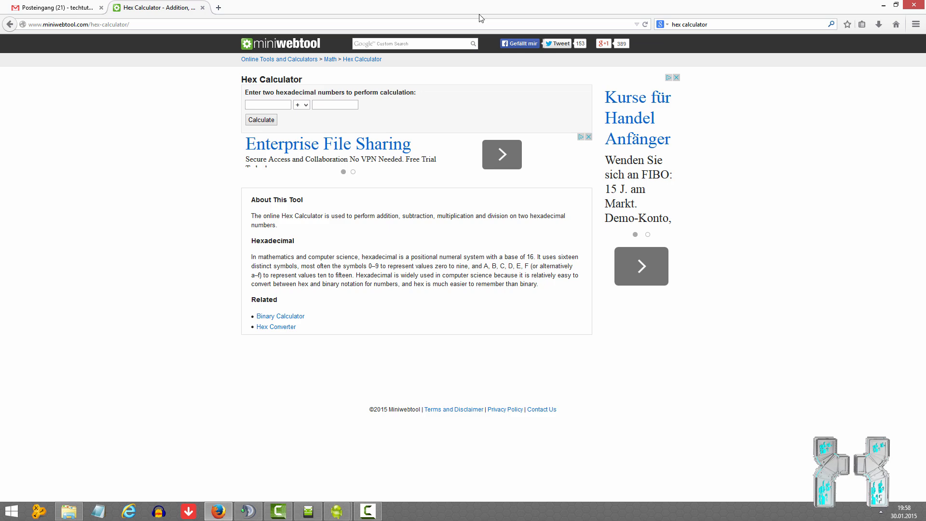
drag(490, 5, 279, 23)
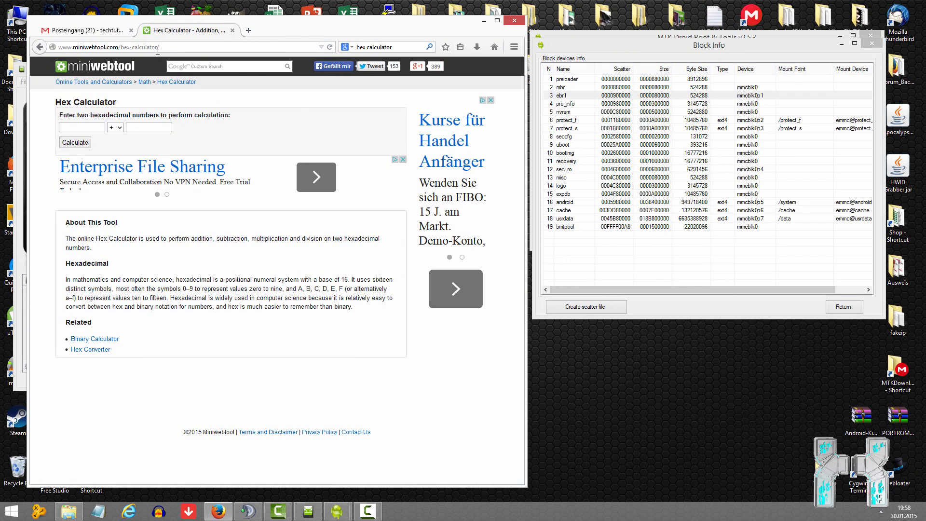
click(81, 127)
click(621, 87)
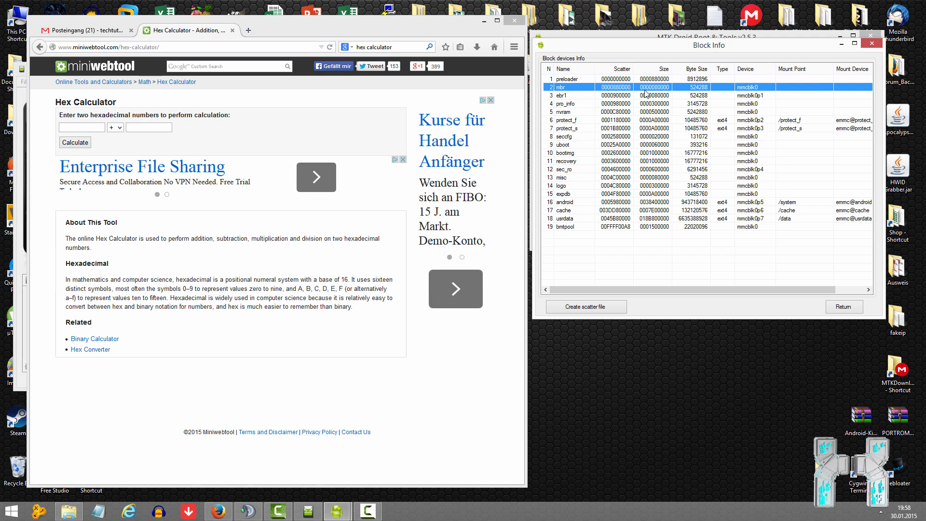
click(616, 96)
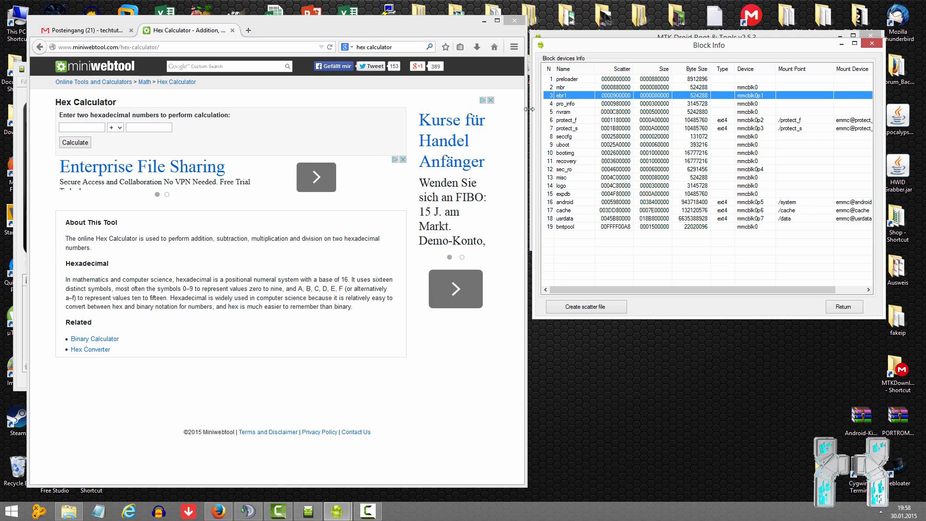
click(74, 126)
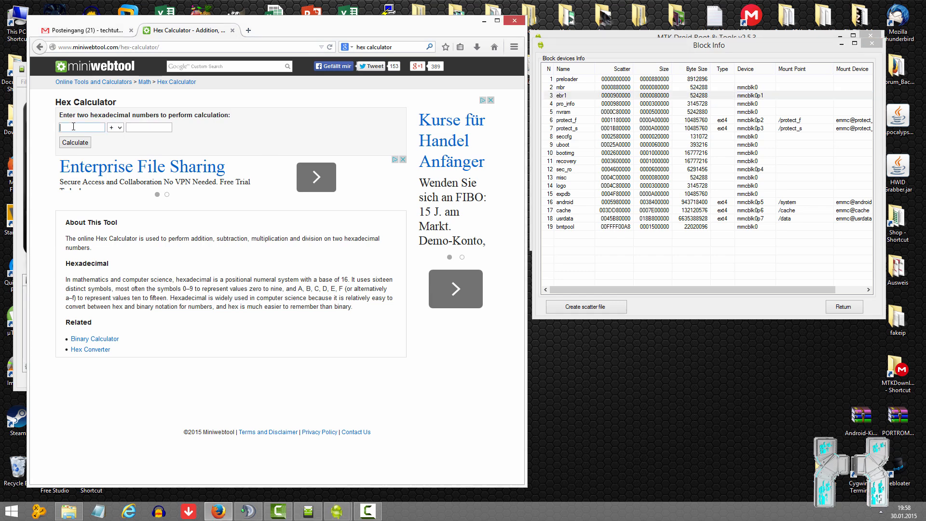
text(00009)
click(143, 128)
key(BackSpace)
key(BackSpace)
key(BackSpace)
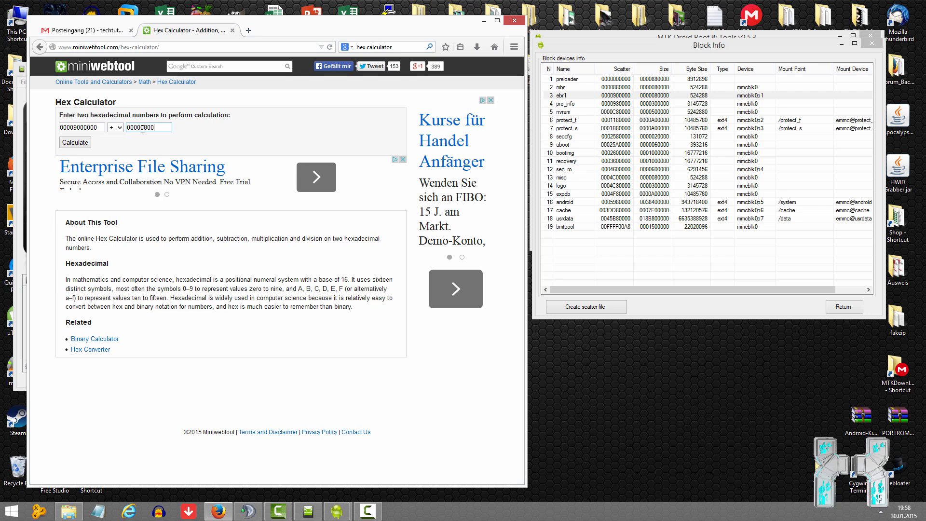
click(75, 144)
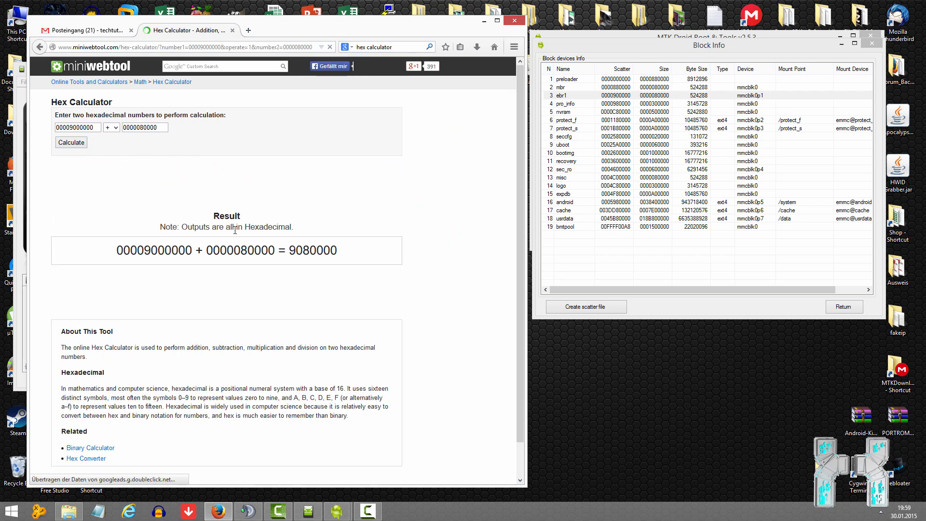
drag(288, 250, 355, 249)
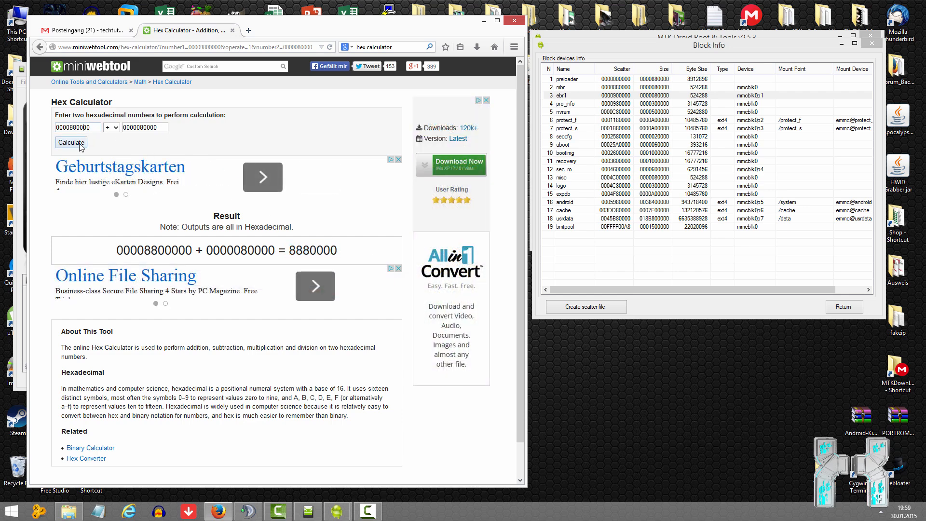
click(71, 143)
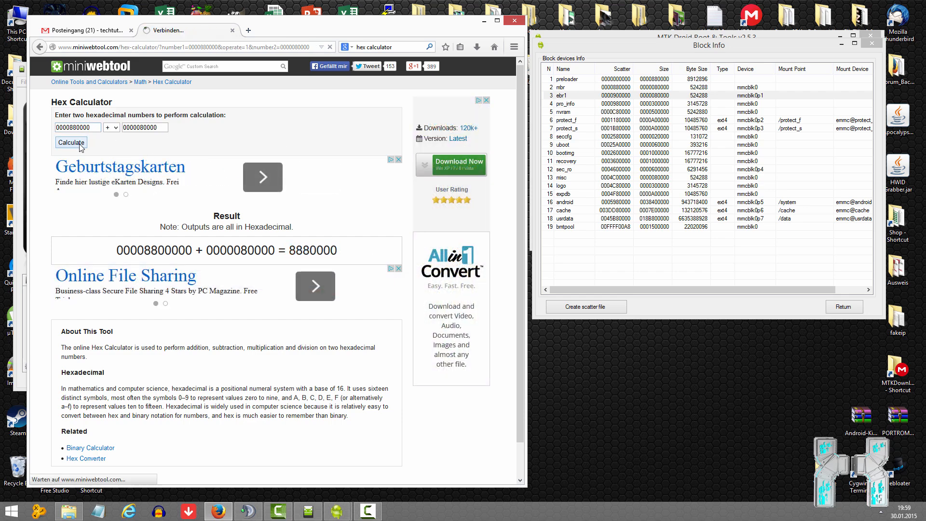
click(616, 96)
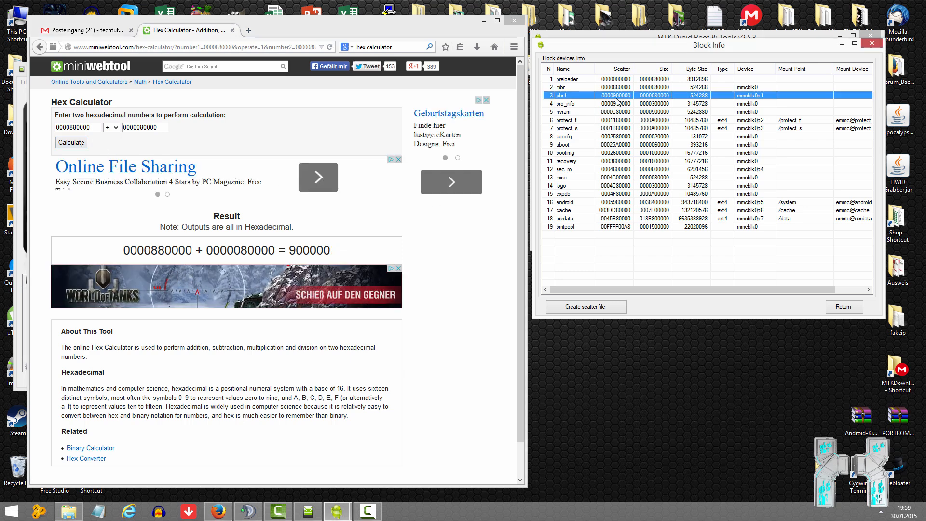
double_click(293, 247)
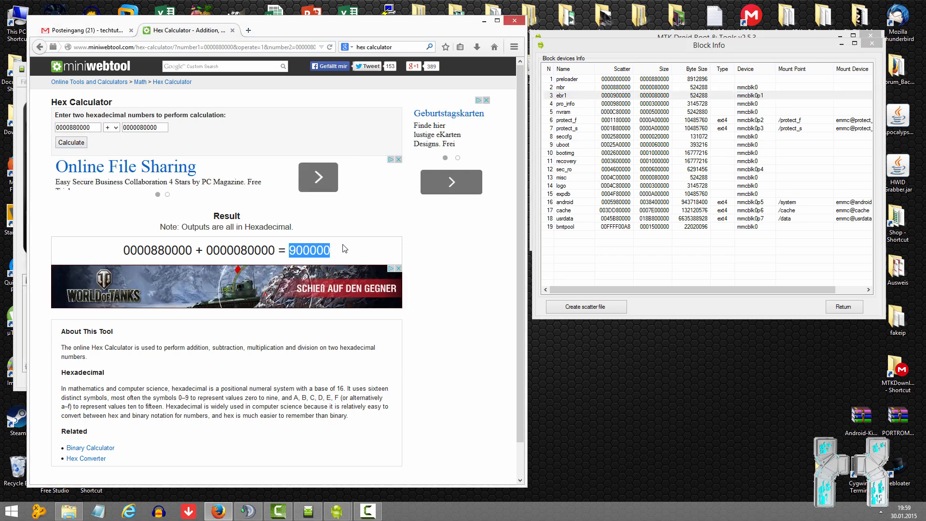
click(617, 99)
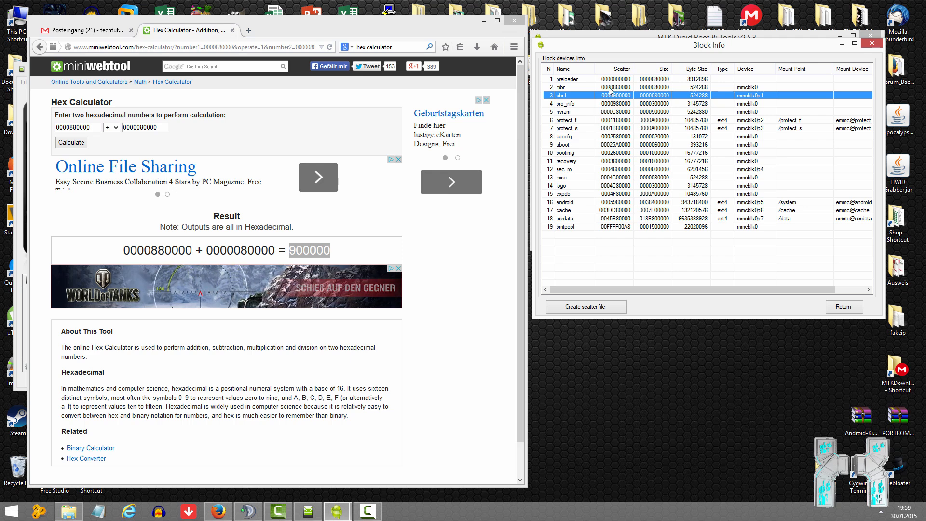
Remove the leading zeros from both operands and recalculate the hexadecimal sum 880000 + 80000
drag(140, 127, 55, 130)
key(BackSpace)
key(BackSpace)
click(68, 144)
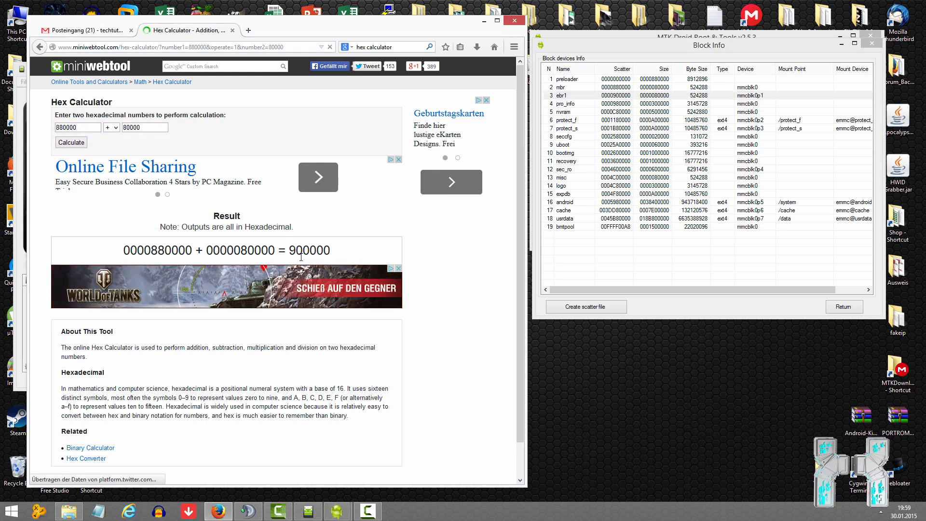
Check the recalculated sum against ebr1's scatter address and minimize the browser window
drag(255, 250, 323, 254)
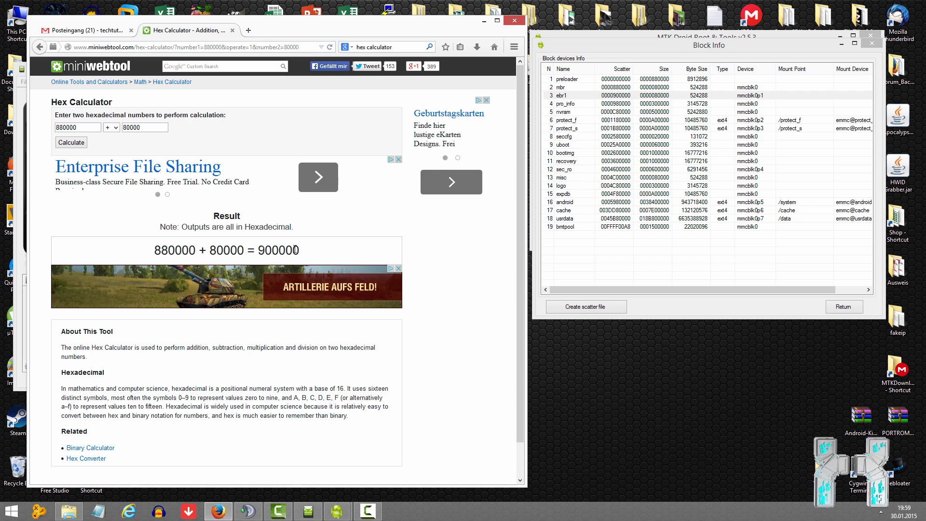
click(629, 95)
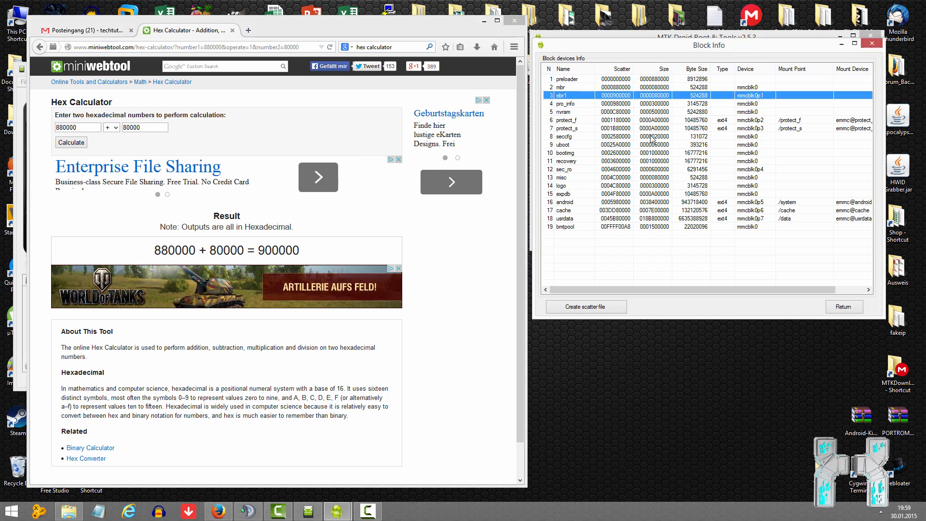
drag(300, 251, 257, 247)
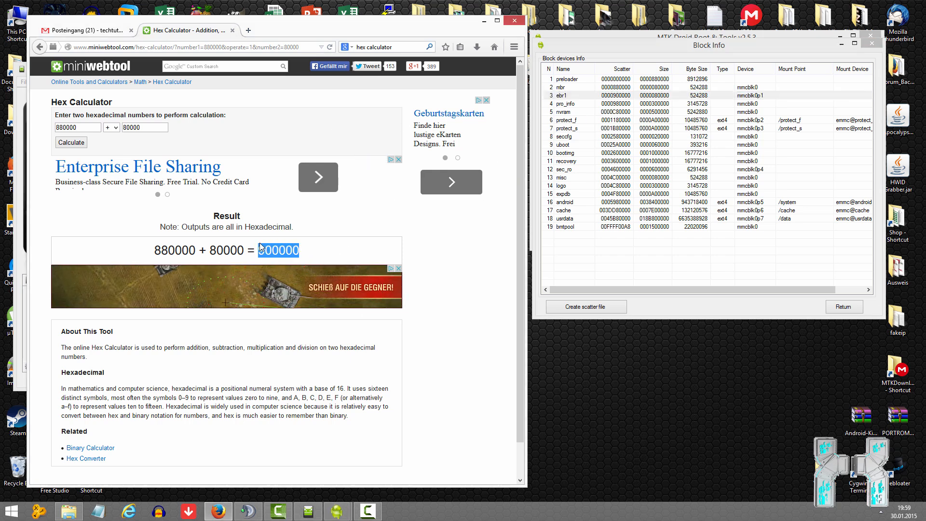
click(484, 20)
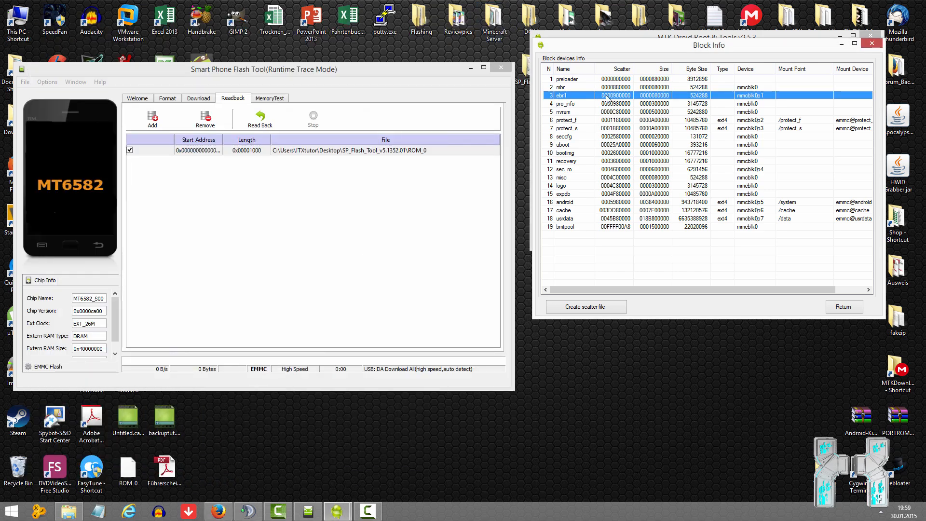
Examine the range of blocks from preloader to recovery, going row by row from preloader to uboot
click(619, 80)
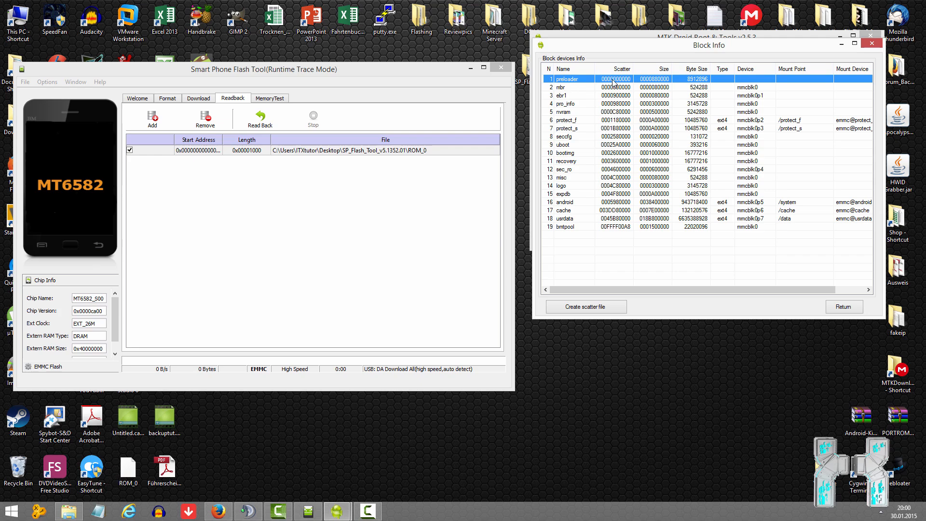
click(605, 164)
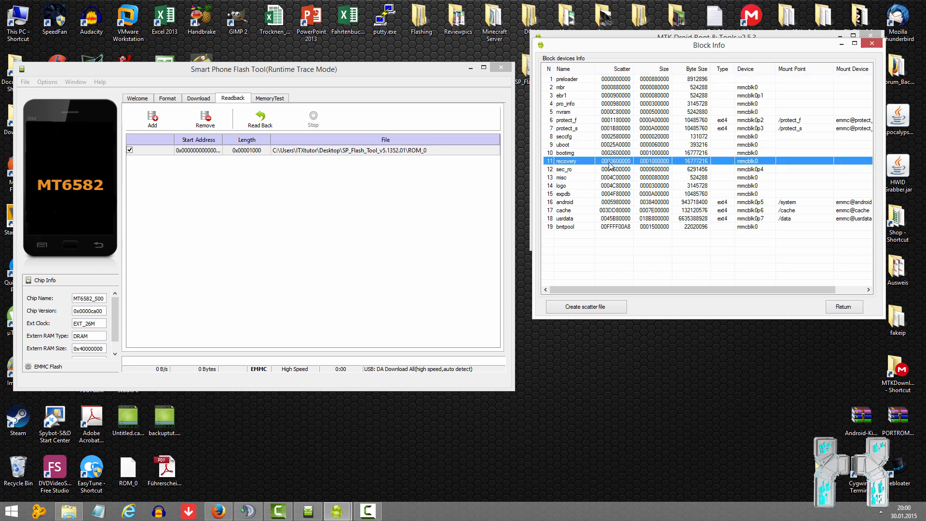
click(610, 80)
click(611, 162)
click(617, 81)
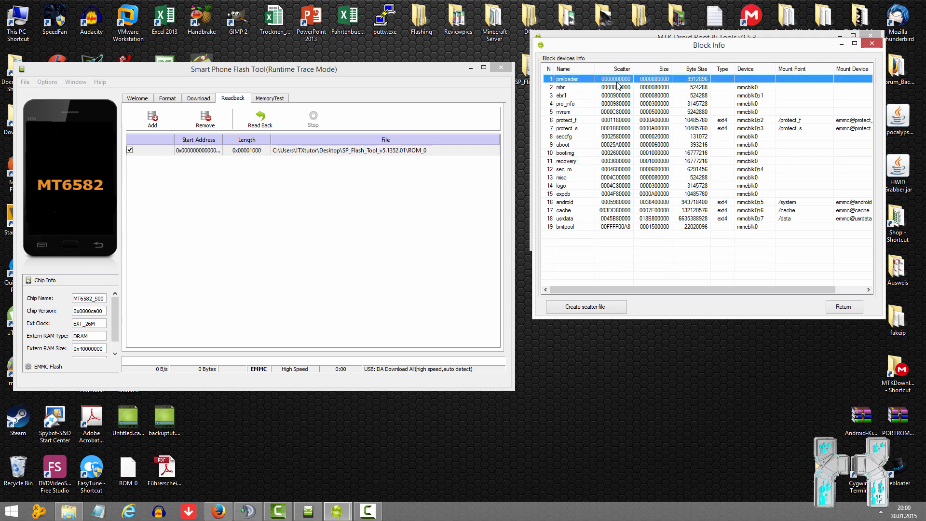
key(Down)
key(Down)
key(Down)
key(Down)
key(Down)
key(Down)
key(Down)
key(Down)
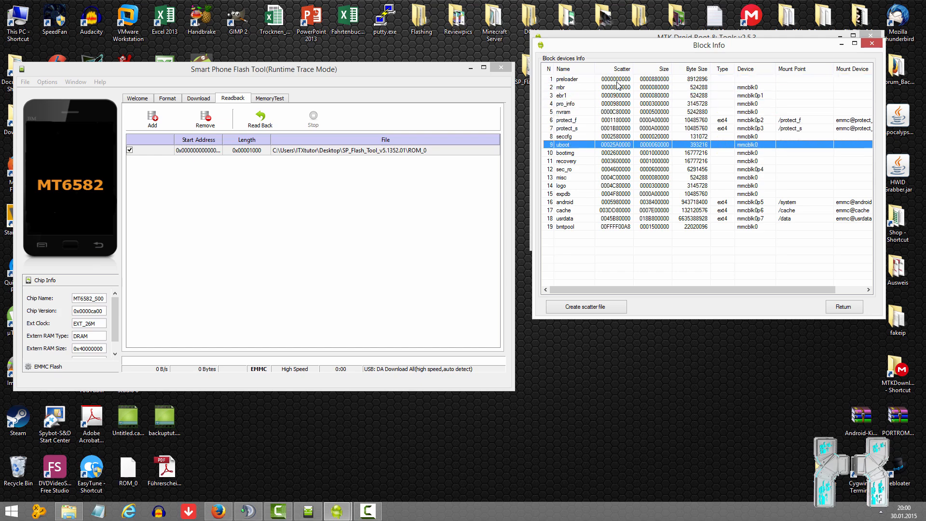
Compare the bootimg, recovery and sec_ro scatter addresses and sizes with the length of the flash tool's readback entry
click(610, 153)
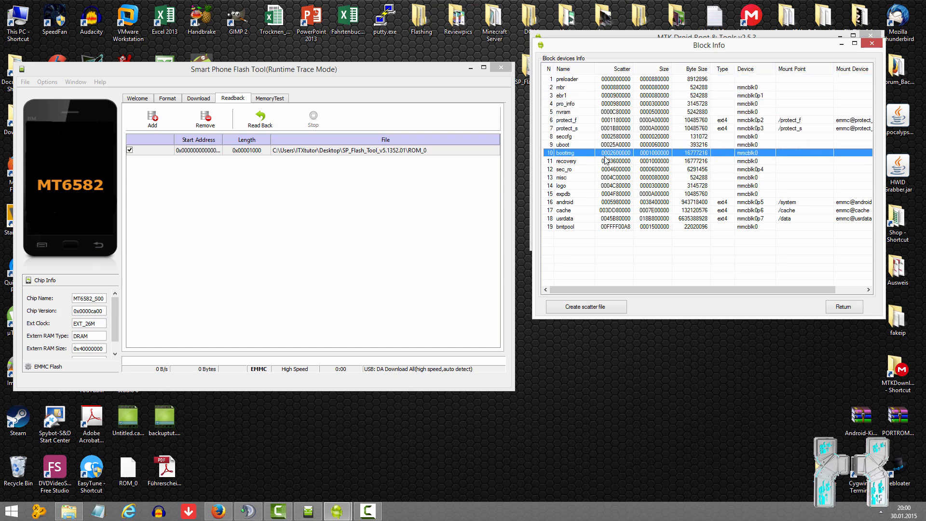
click(629, 170)
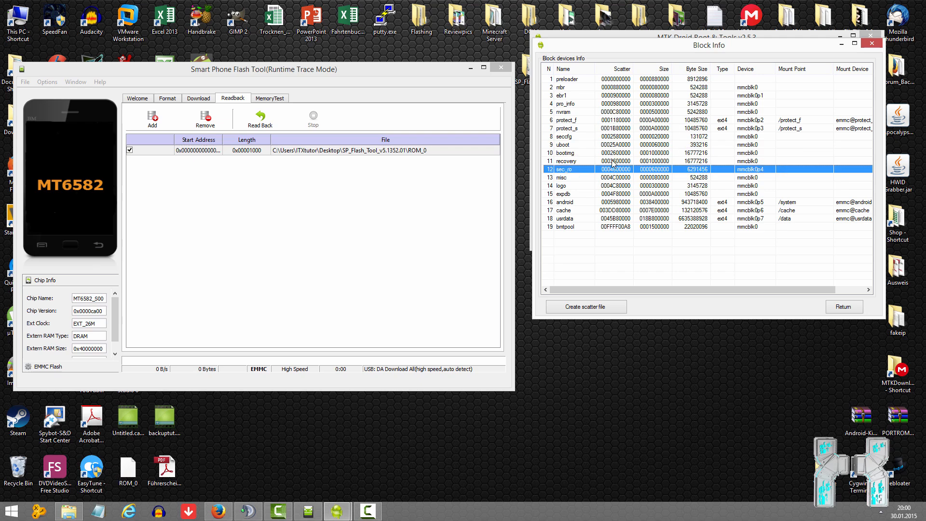
click(607, 162)
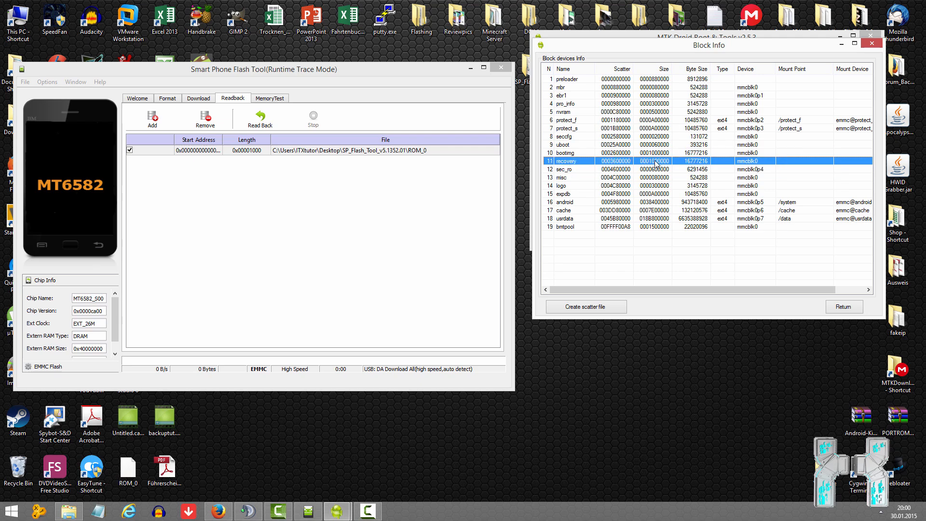
click(611, 170)
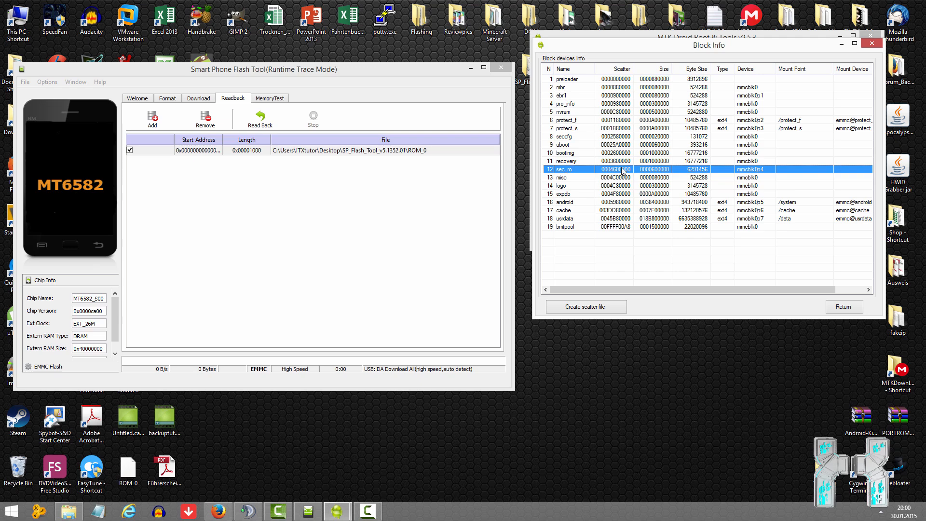
click(252, 150)
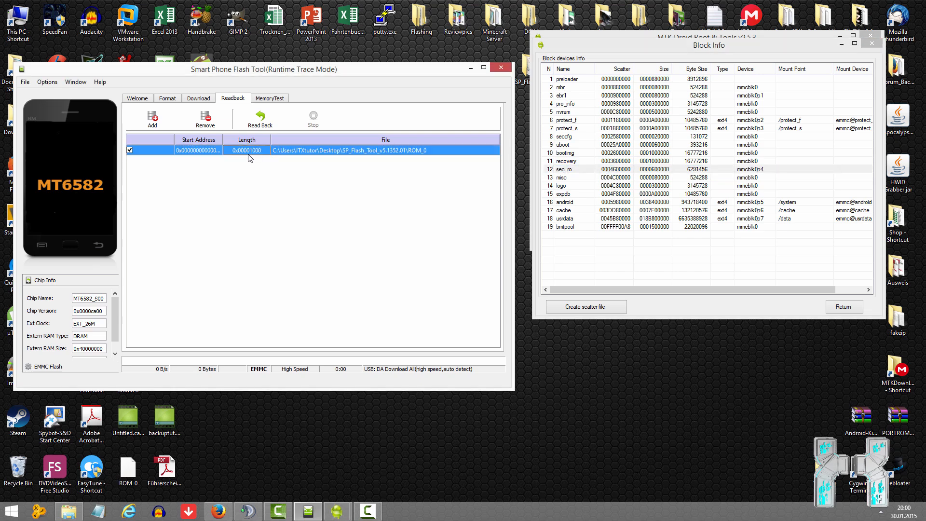
click(570, 172)
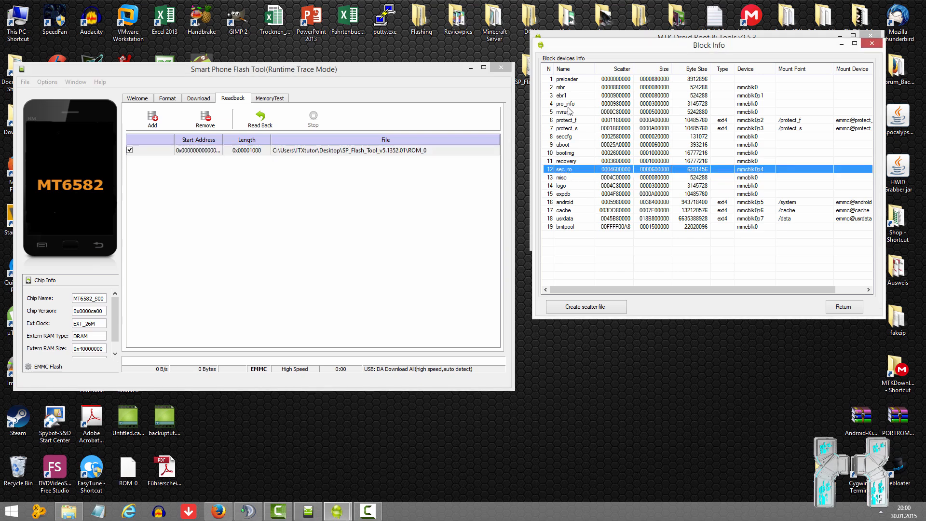
Examine the cache, usrdata and android rows in the block list to compare where each partition begins
click(612, 210)
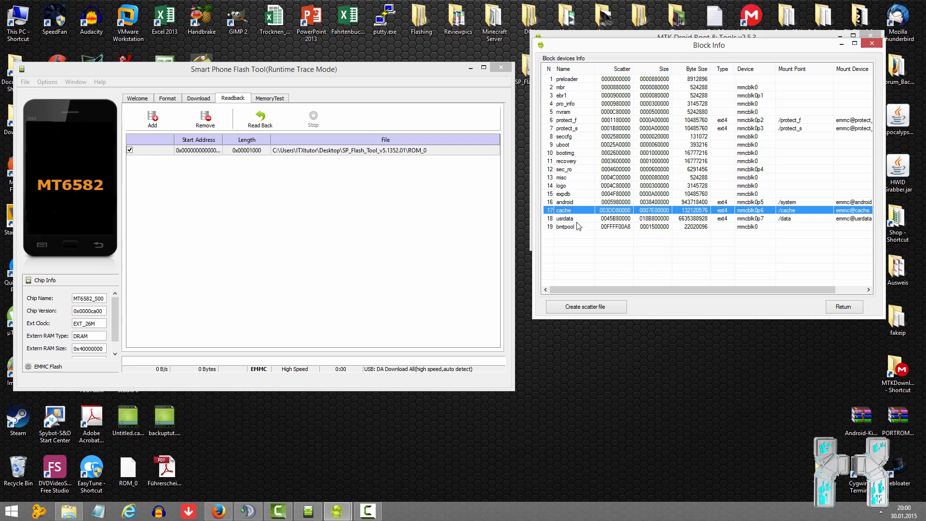
click(568, 217)
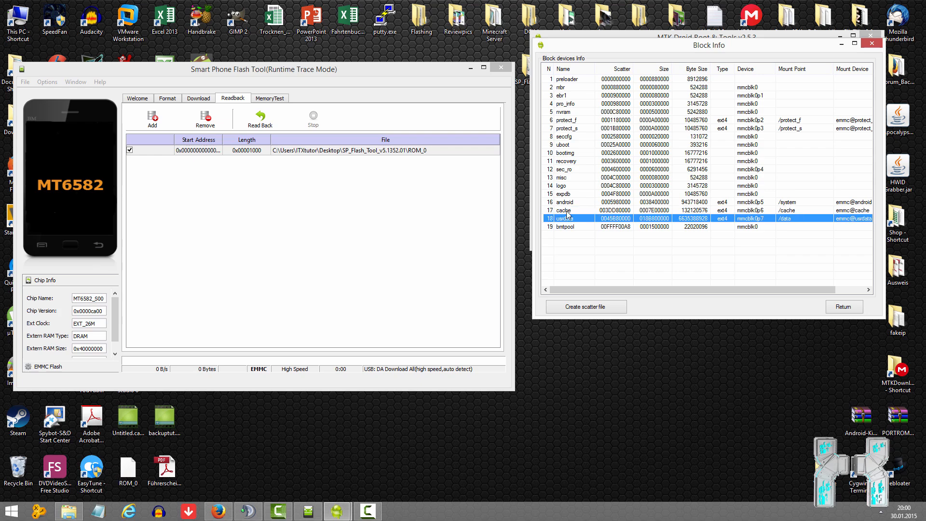
click(567, 211)
click(568, 218)
click(569, 212)
click(570, 218)
click(566, 209)
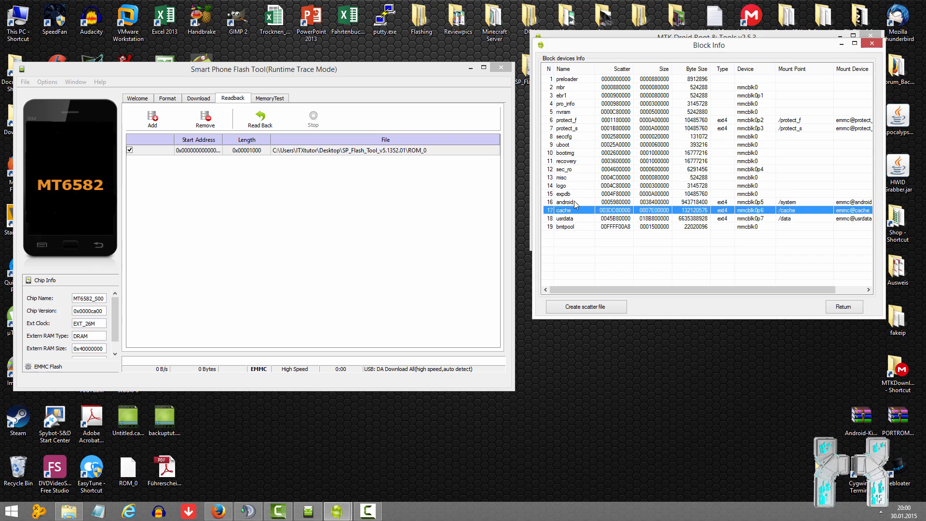
click(575, 203)
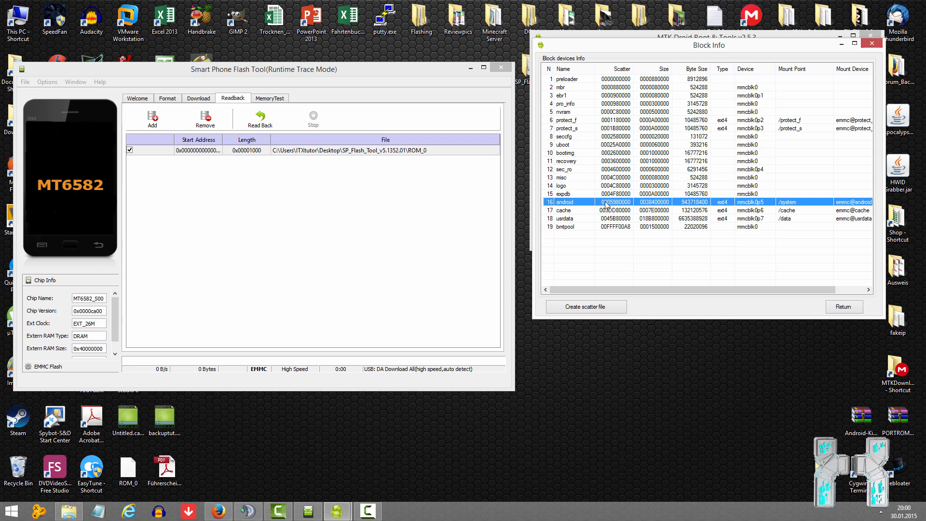
Set the readback entry's output file to ROM_0 on the Desktop, replacing the existing file
click(607, 227)
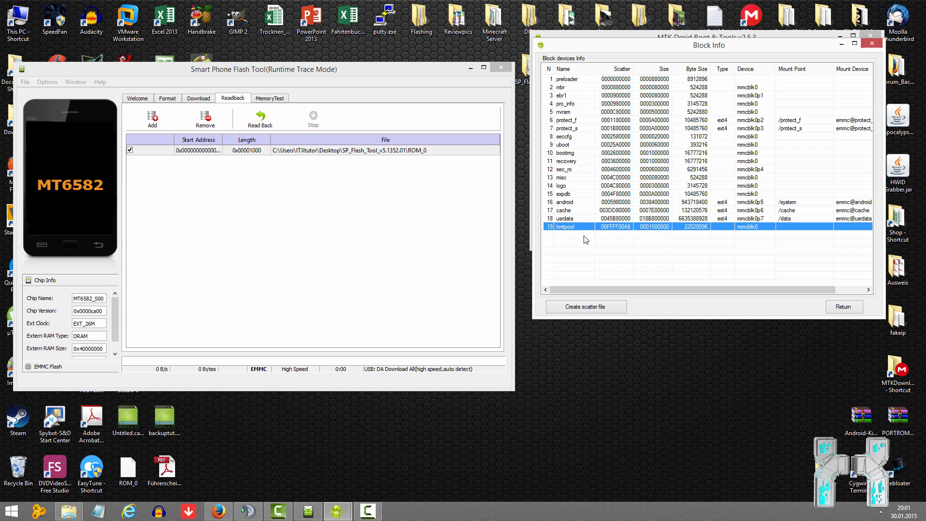
click(615, 211)
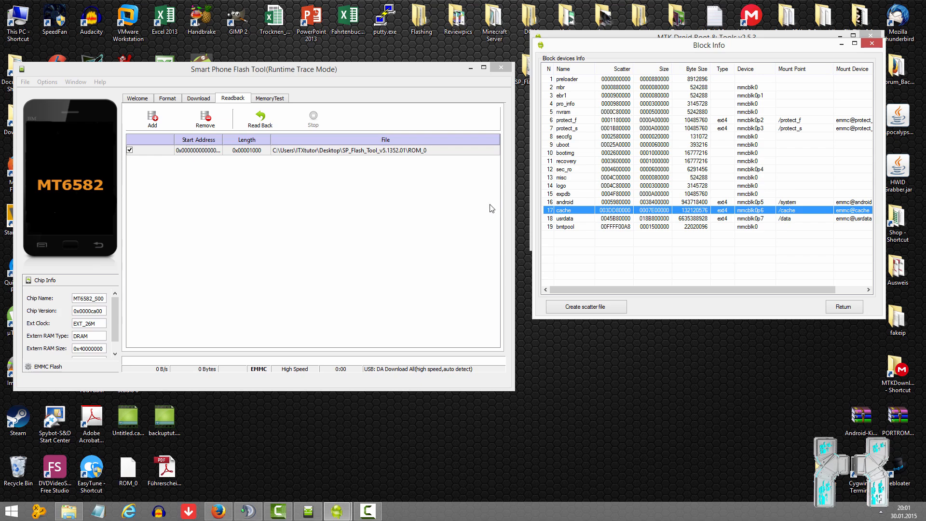
double_click(297, 152)
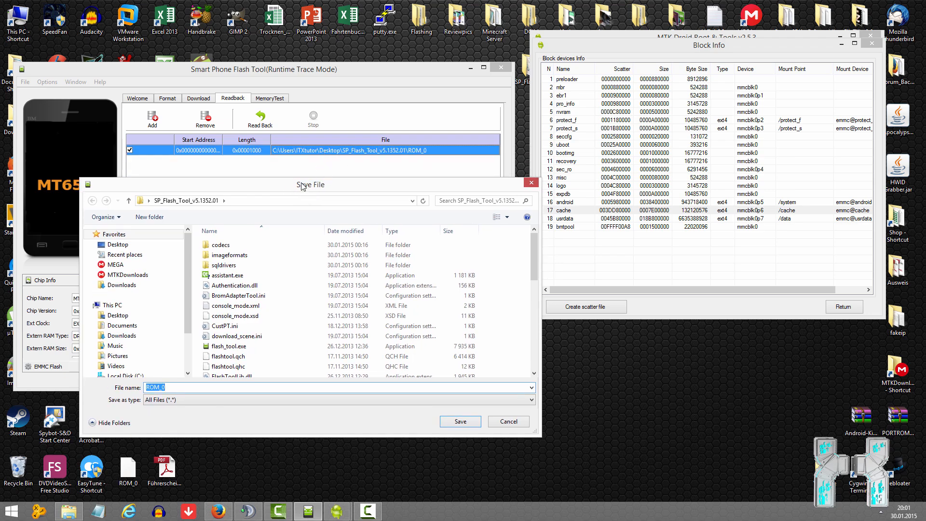
click(126, 245)
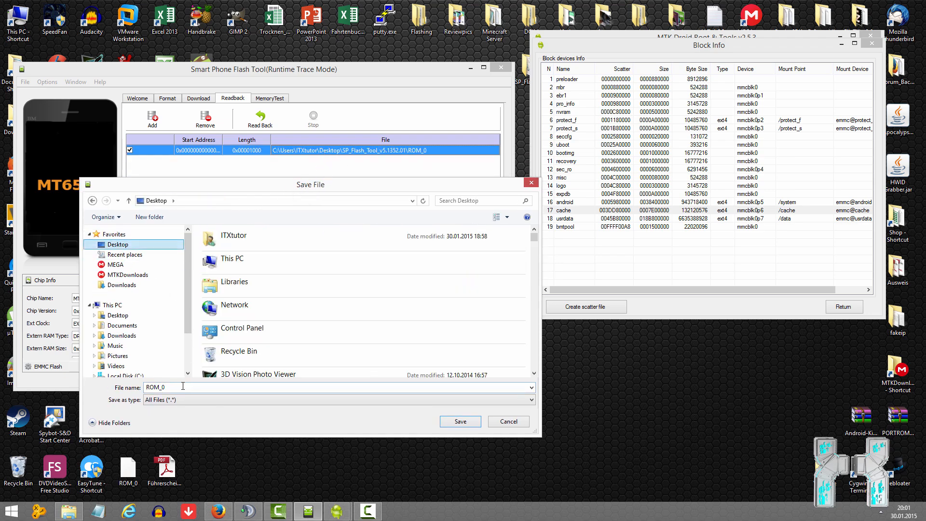
click(463, 422)
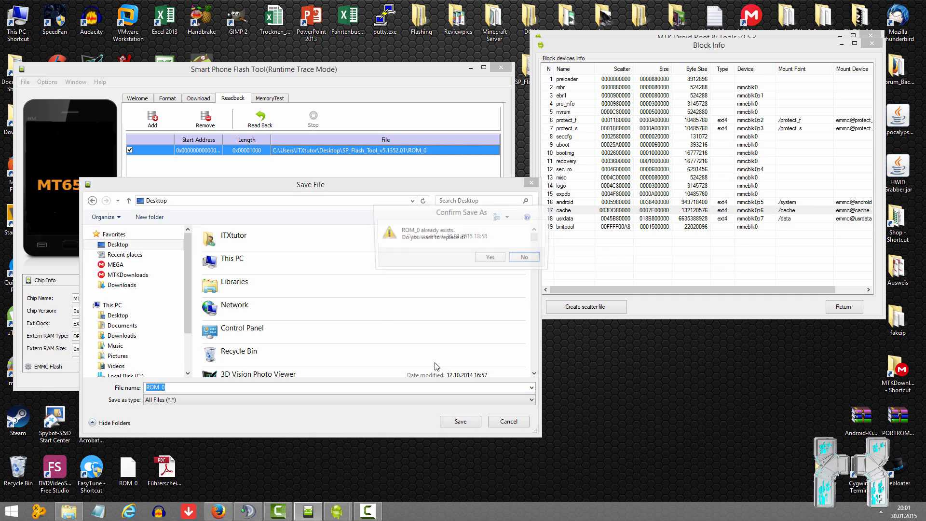
click(492, 258)
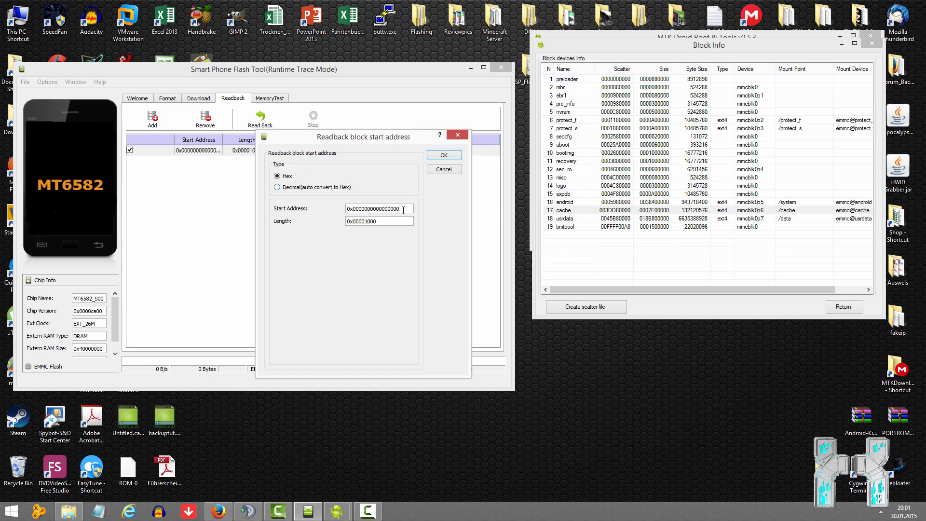
drag(403, 210, 274, 215)
click(355, 208)
drag(356, 208, 508, 216)
key(BackSpace)
click(609, 212)
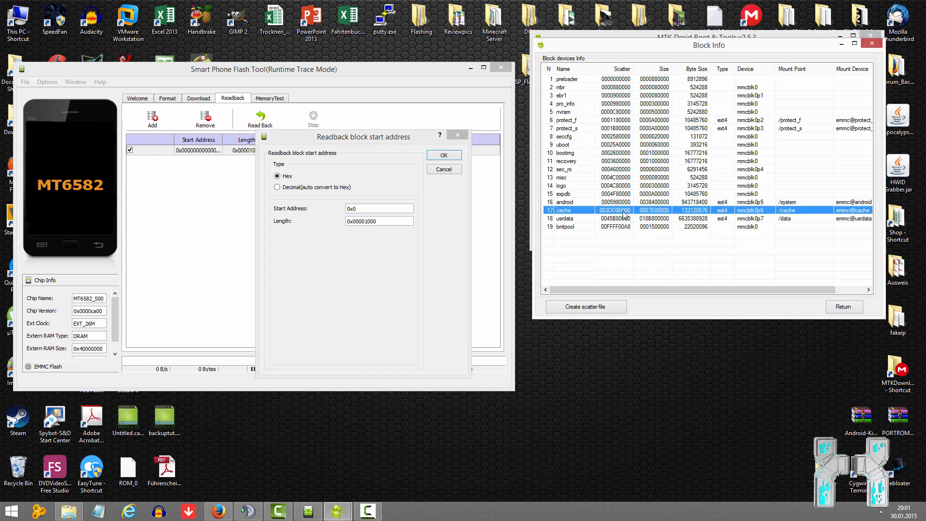
click(248, 68)
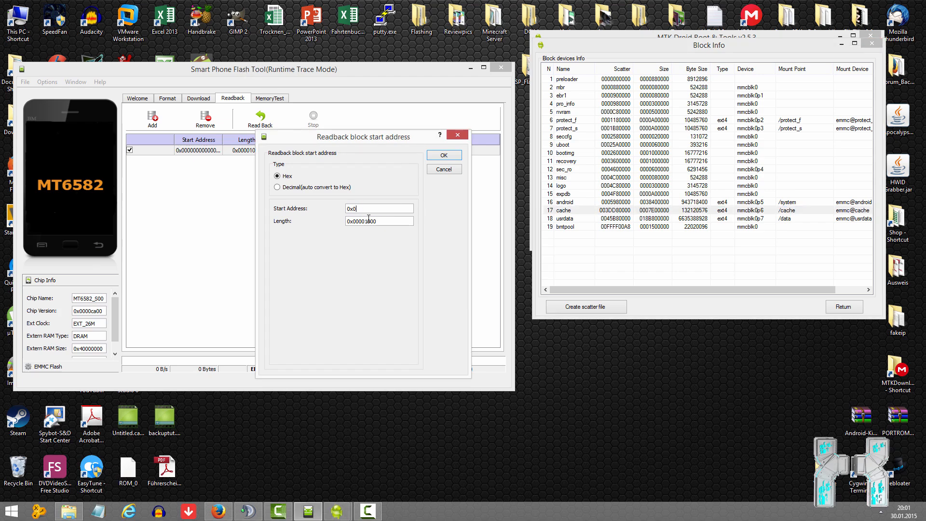
click(457, 136)
Minimize the flash tool and open the desktop's MT6582_Android_scatter.txt for editing in Notepad++
click(470, 68)
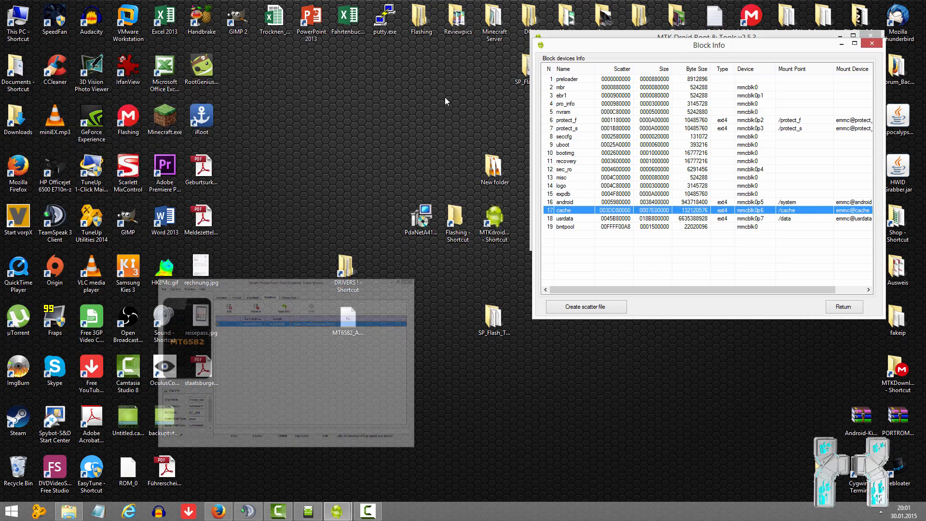
click(349, 317)
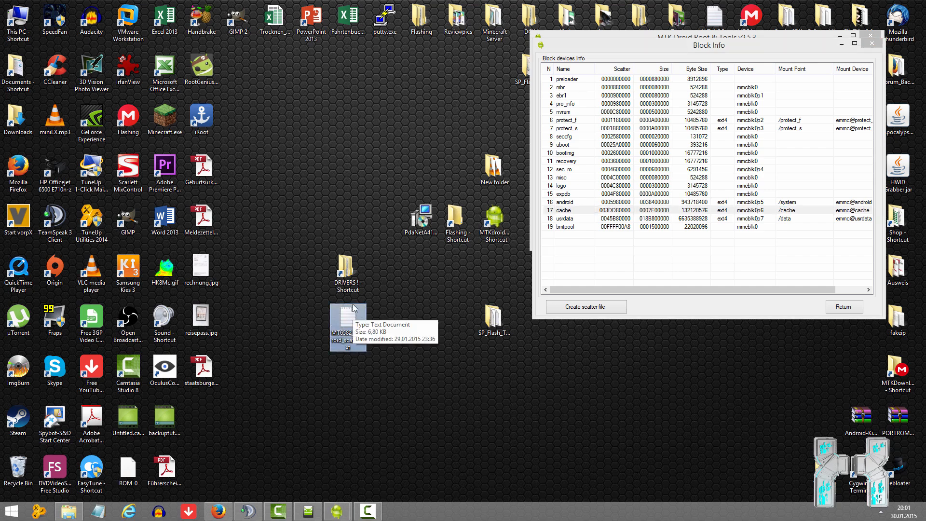
right_click(350, 318)
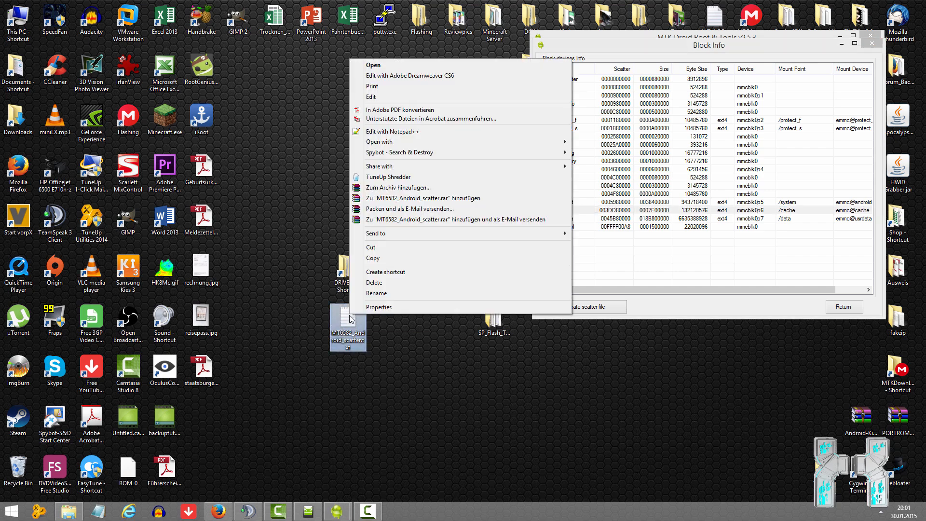
click(380, 131)
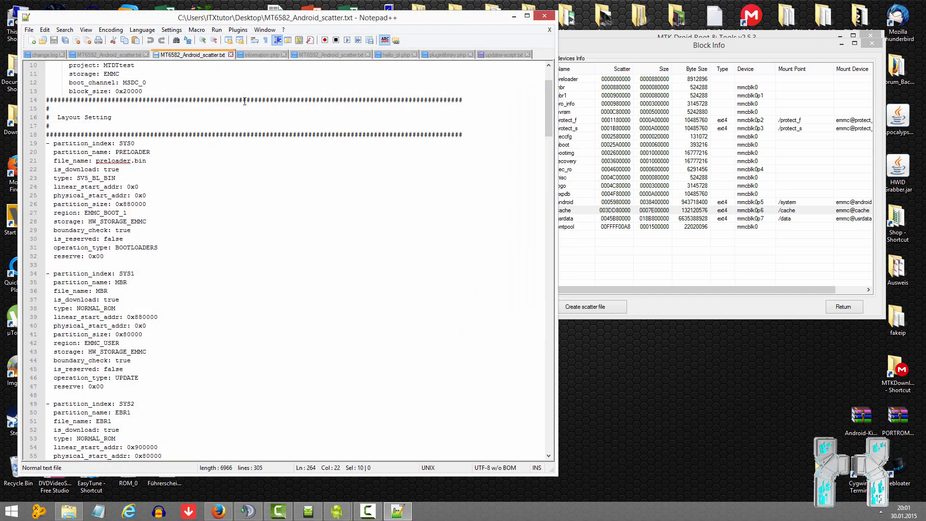
Compare the scatter file's PRELOADER name, start address and partition size with the preloader row in Block Info
scroll(549, 105, up, 3)
drag(47, 74, 452, 188)
click(453, 188)
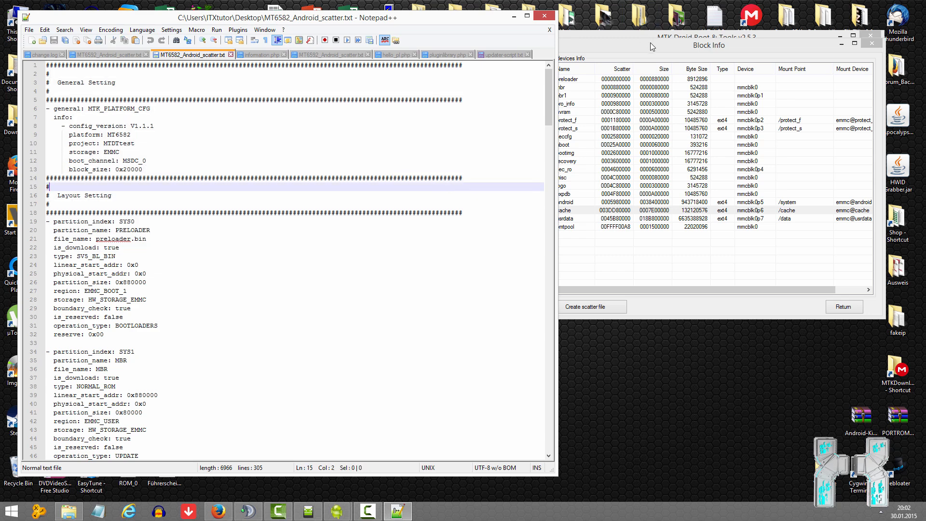
click(139, 232)
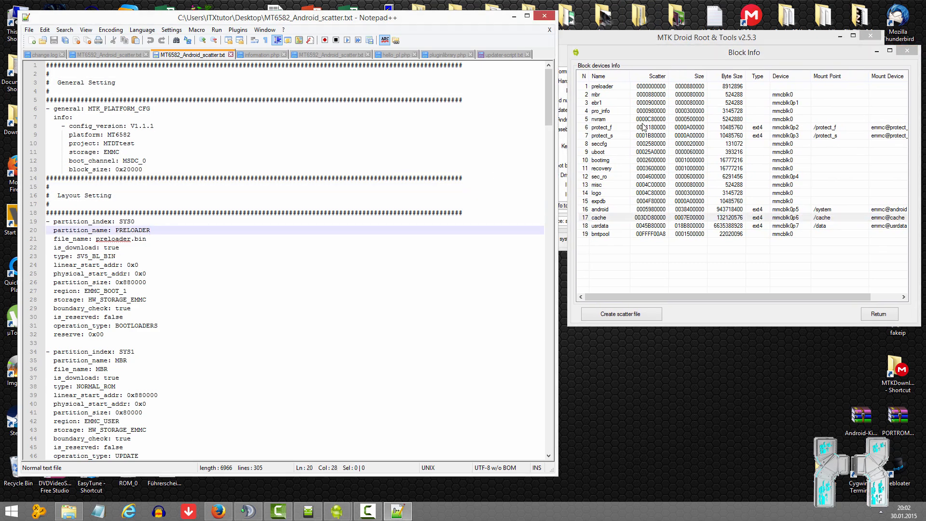
click(652, 119)
click(619, 85)
click(226, 285)
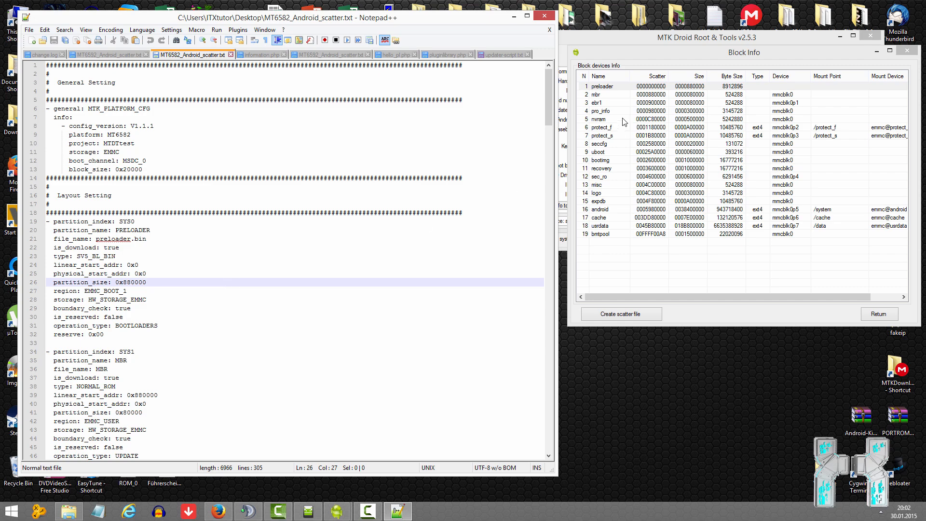
click(616, 87)
click(160, 233)
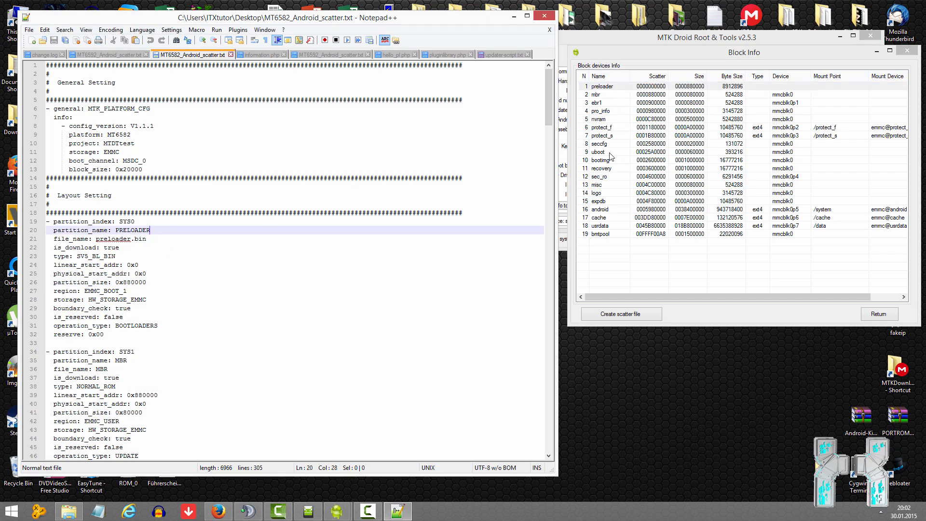
Find the CACHE partition in the scatter file and copy its linear_start_addr value 0x3DD80000
scroll(102, 220, down, 17)
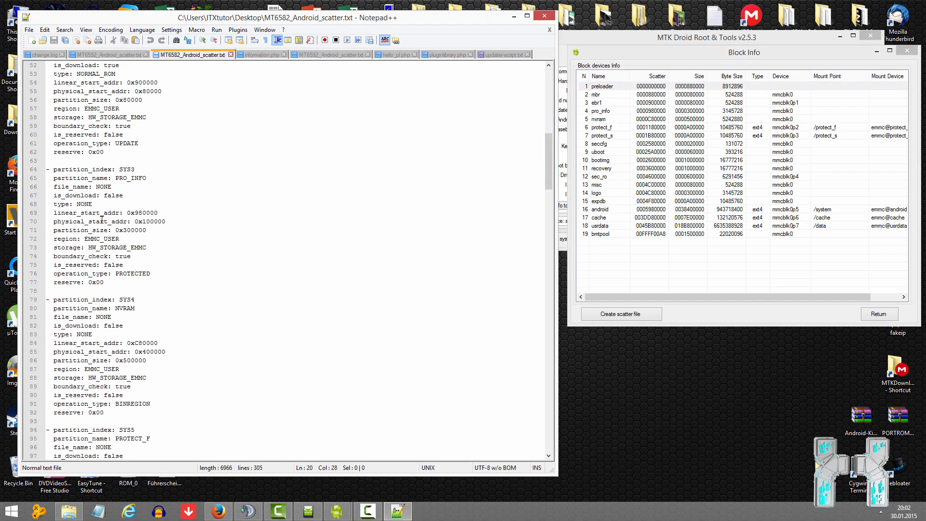
scroll(102, 220, down, 18)
drag(549, 239, 555, 391)
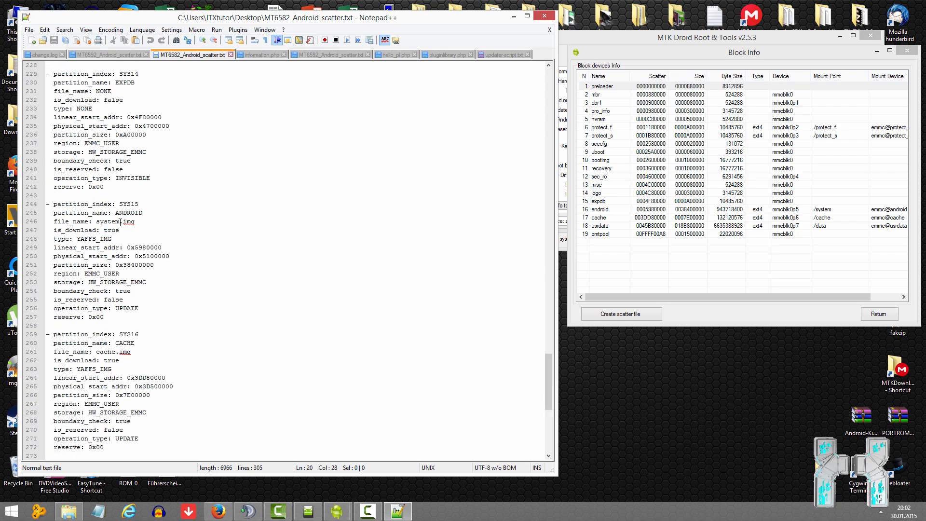
scroll(120, 222, down, 2)
drag(61, 134, 204, 268)
click(137, 98)
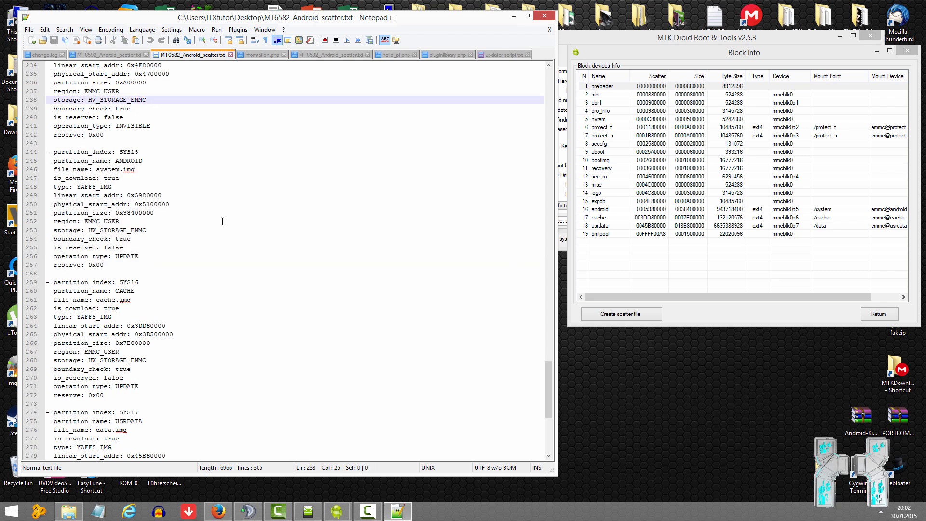
scroll(120, 300, down, 1)
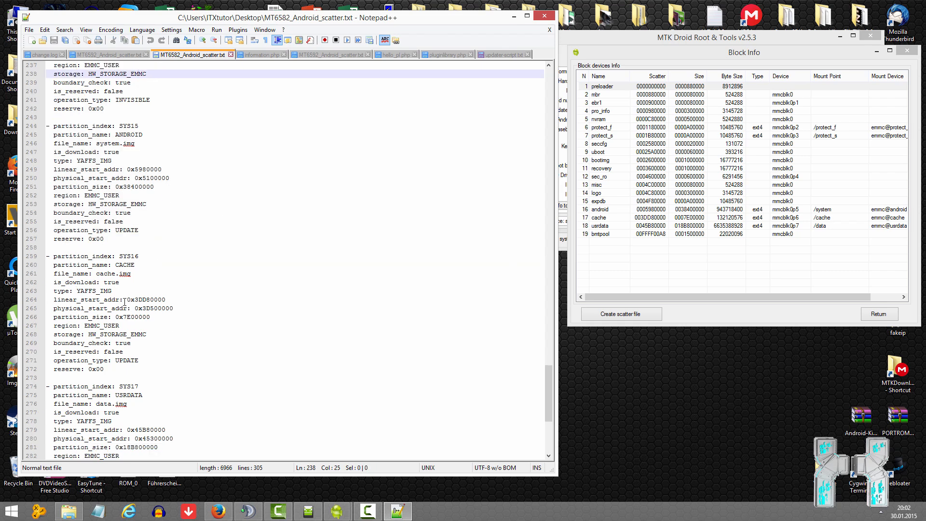
drag(170, 299, 123, 300)
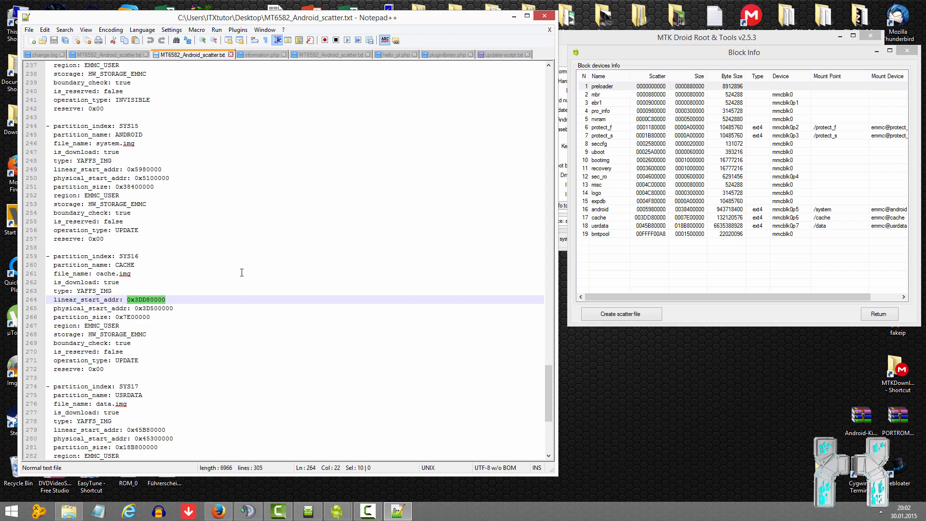
right_click(160, 300)
click(175, 314)
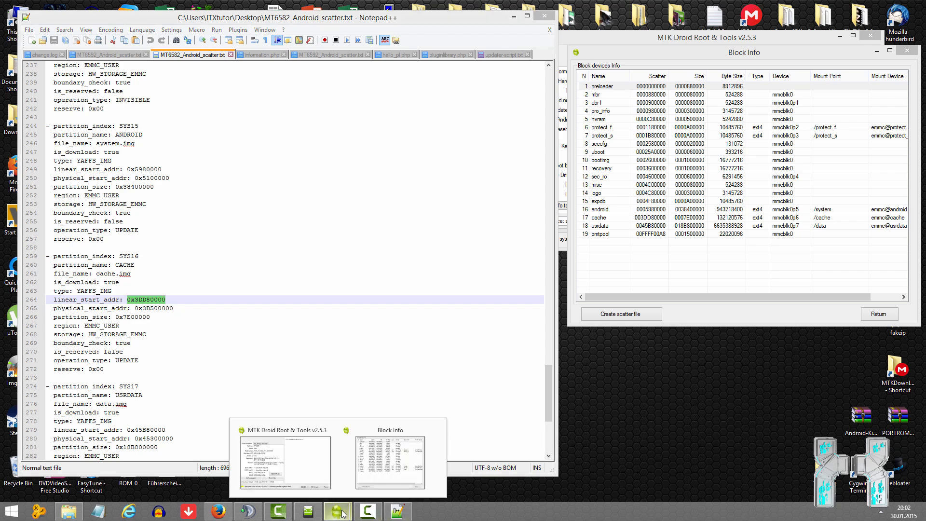
Return to the flash tool and set the readback entry's length to 0x3DD80000, keeping ROM_0 on the Desktop as output
click(306, 513)
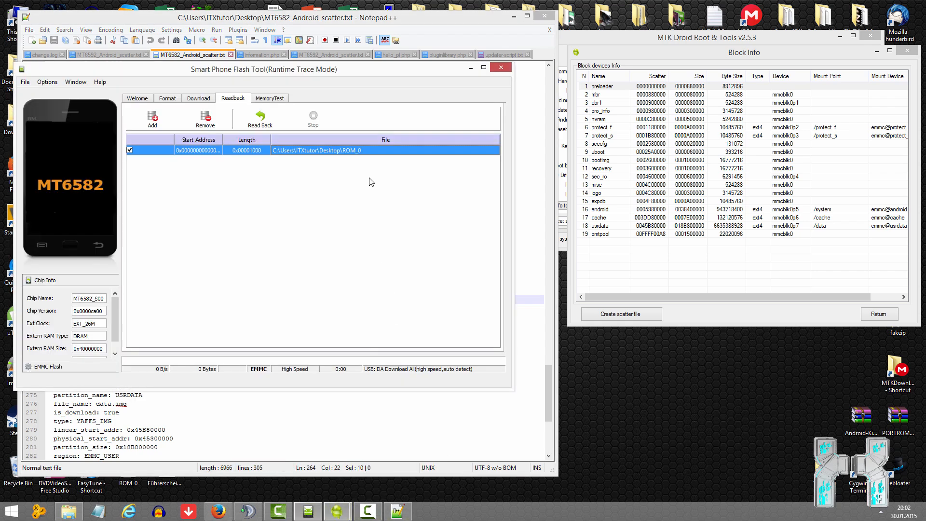
double_click(358, 154)
click(459, 421)
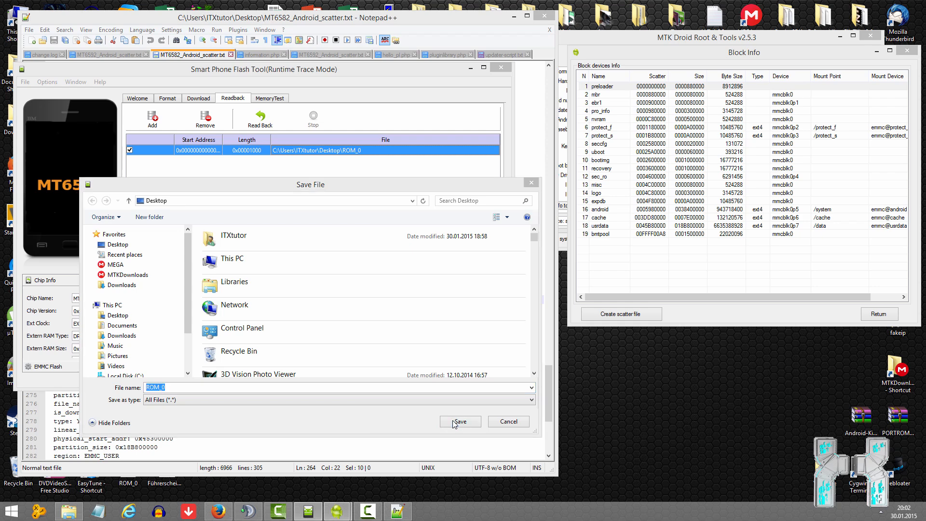
click(491, 259)
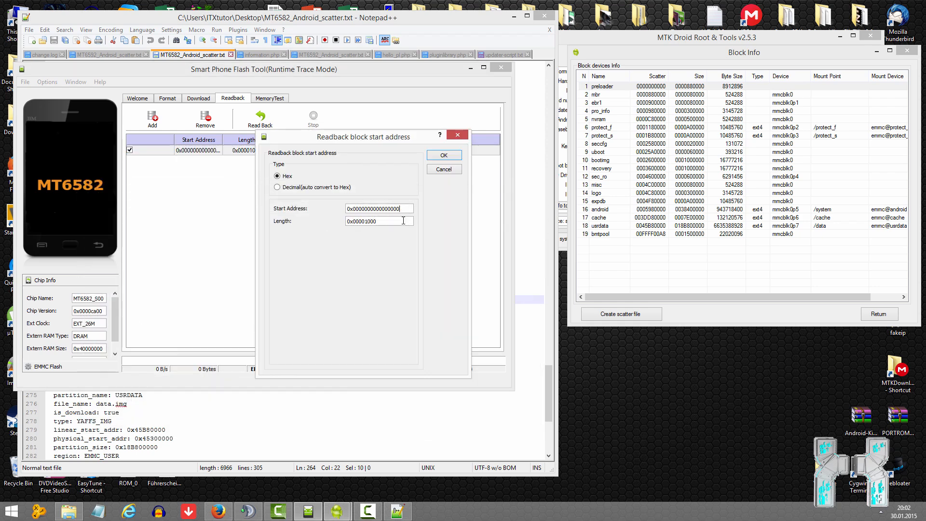
double_click(366, 222)
right_click(366, 222)
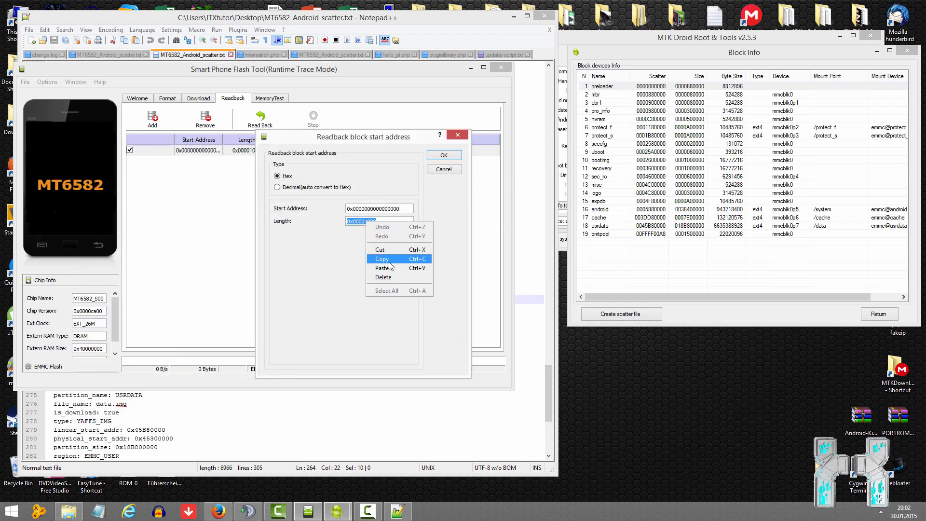
click(389, 262)
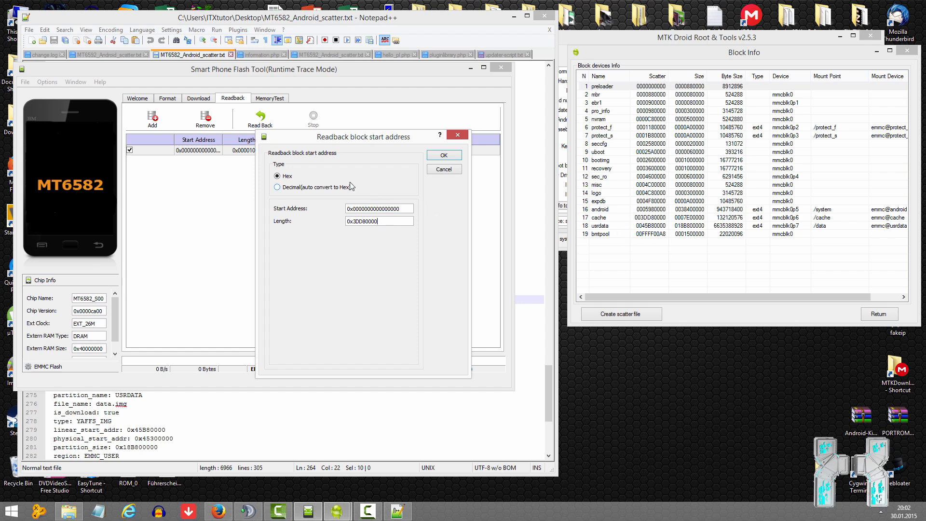
click(440, 164)
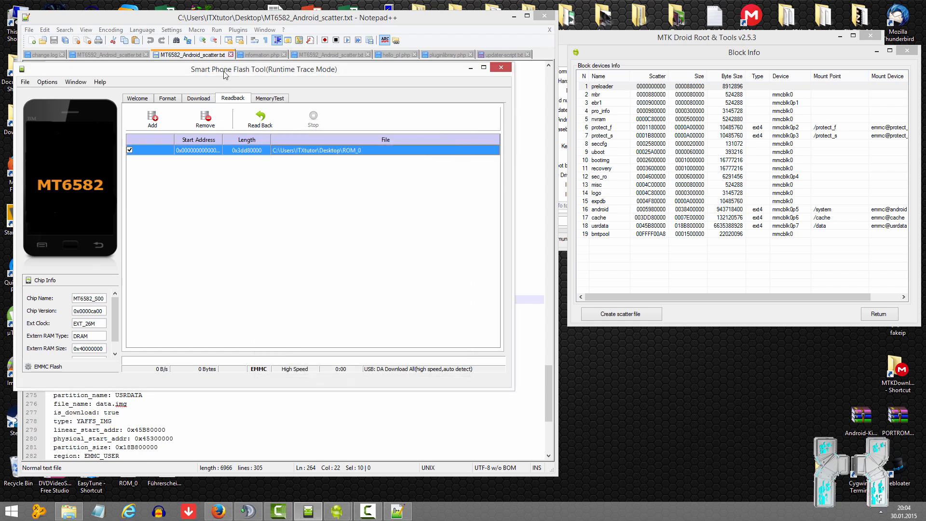
Read back the ROM_0 block from the phone and dismiss the completion window
drag(225, 74, 259, 78)
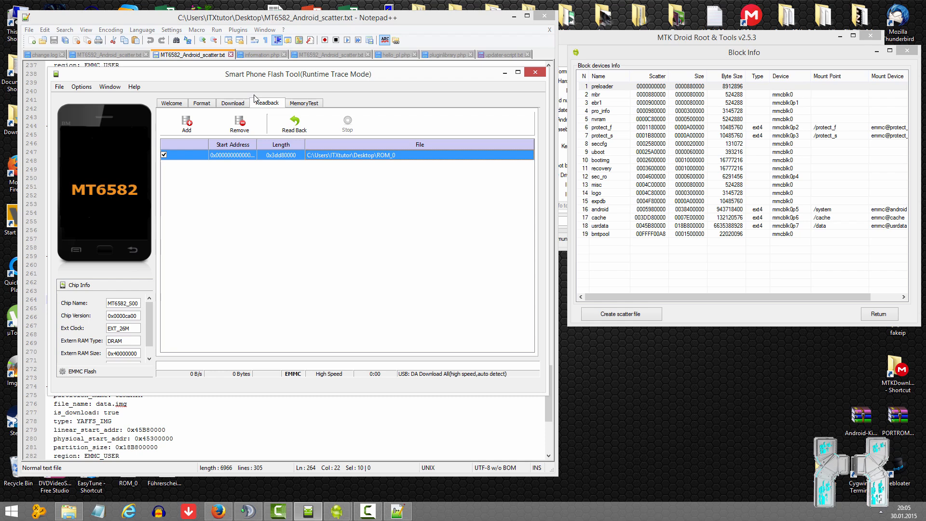
click(285, 125)
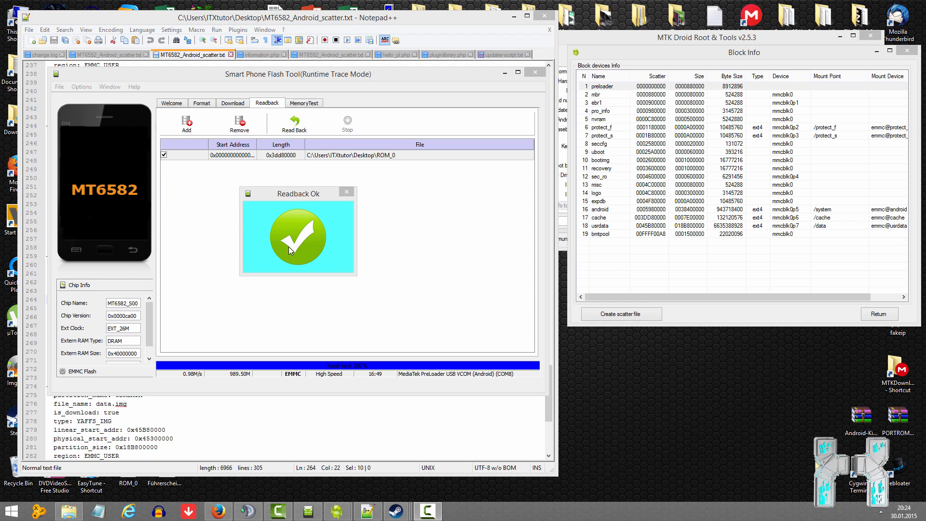
click(346, 192)
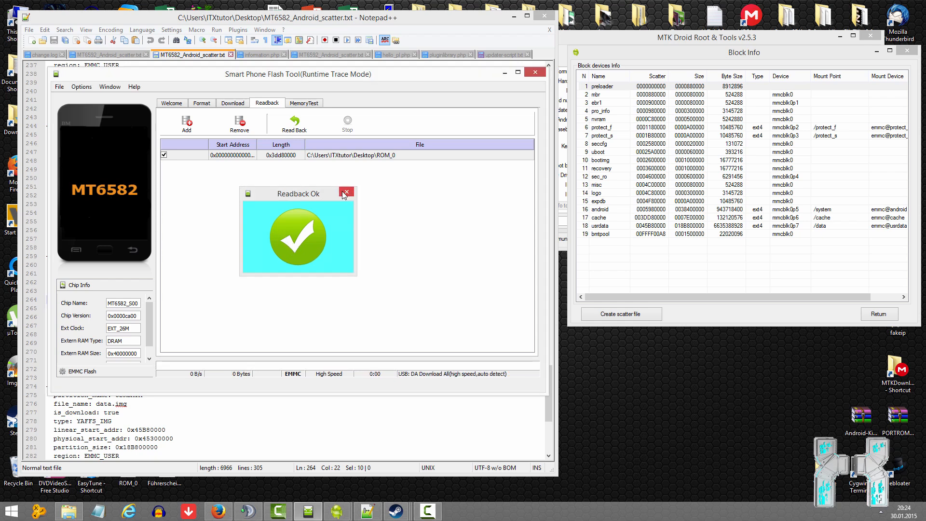
Clear the flash tool, scatter file and Block Info windows away, and move the ROM_0 file to an empty area of the desktop
click(535, 72)
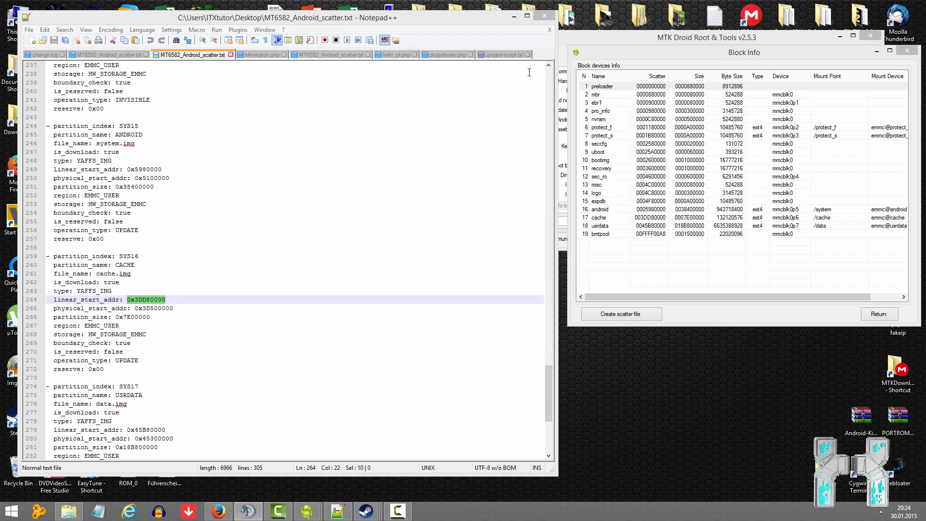
click(515, 16)
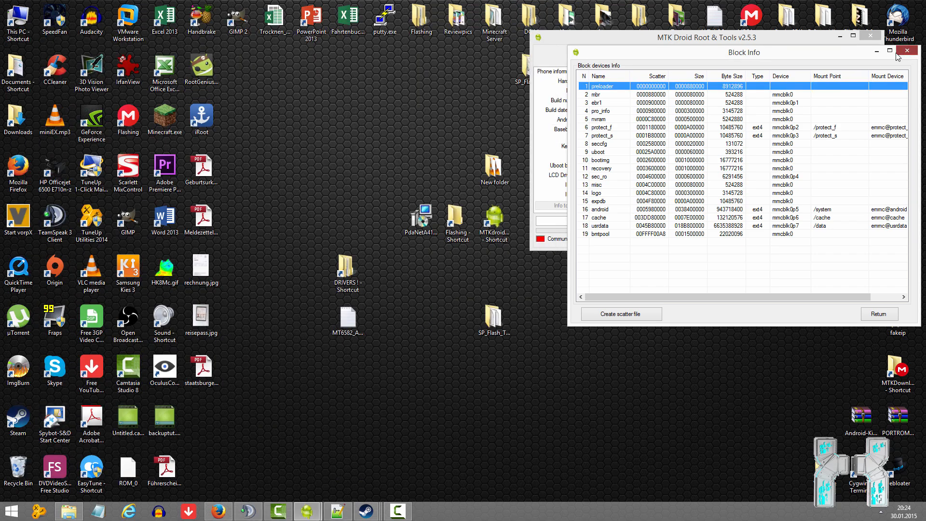
click(906, 51)
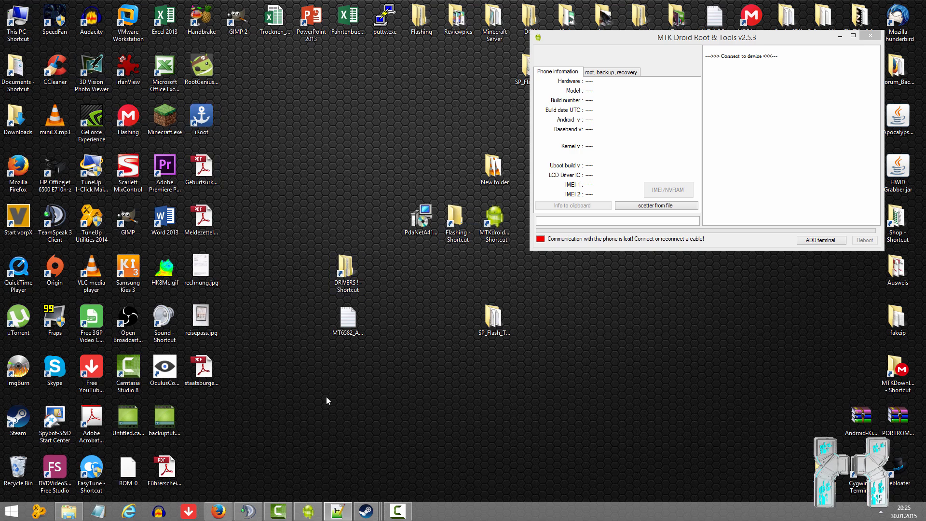
drag(129, 470, 456, 356)
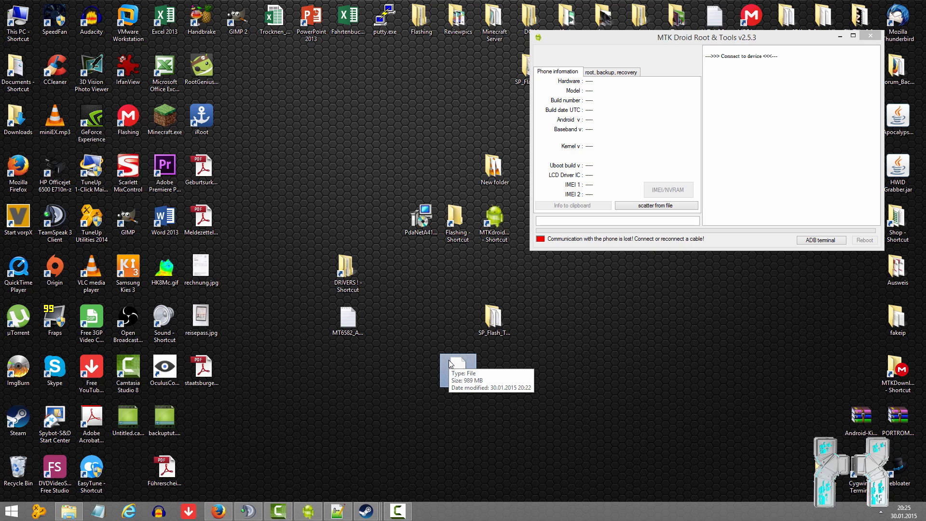
Process the ROM_0 readback file from the Desktop in MTK Droid Root & Tools, and have the CWM recovery made automatically
click(512, 282)
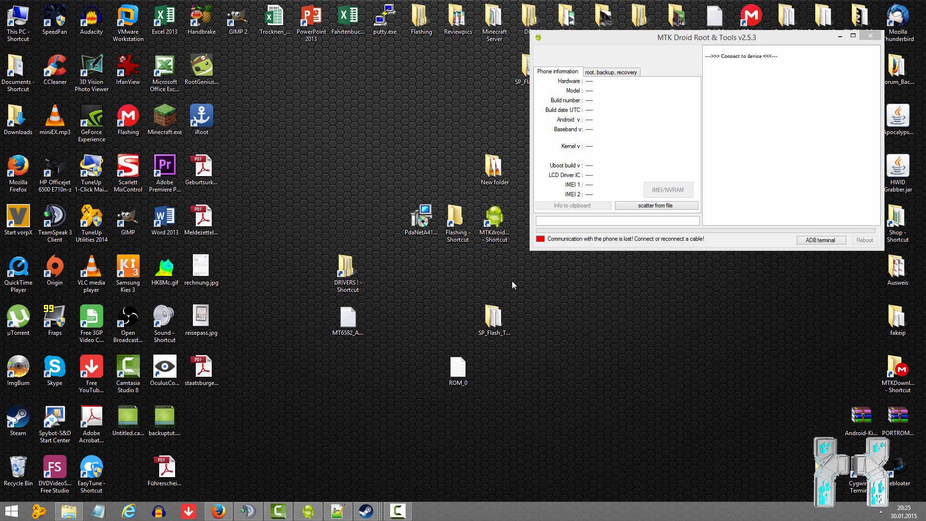
click(502, 244)
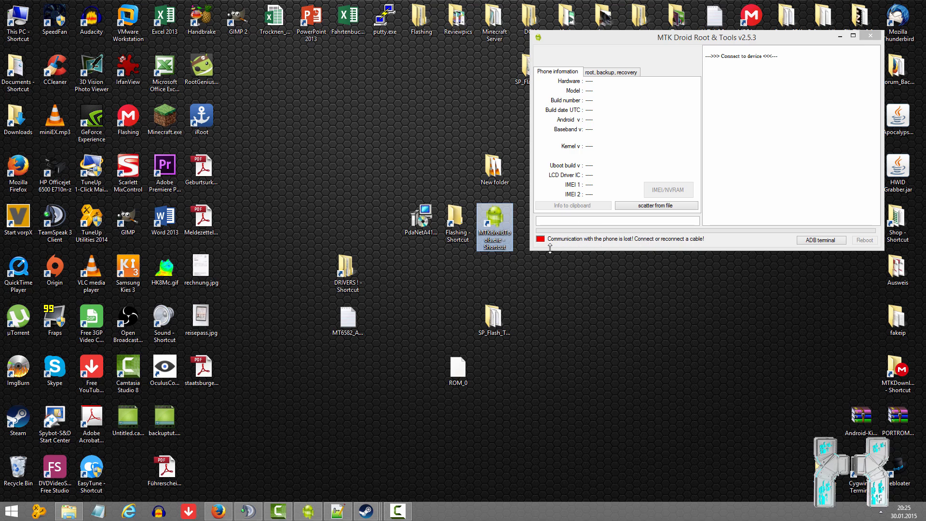
click(594, 71)
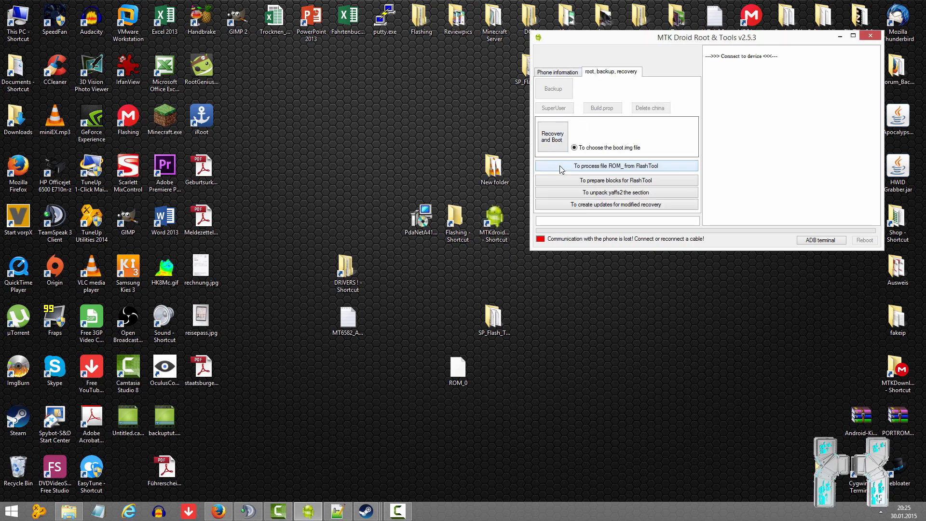
click(624, 169)
click(501, 98)
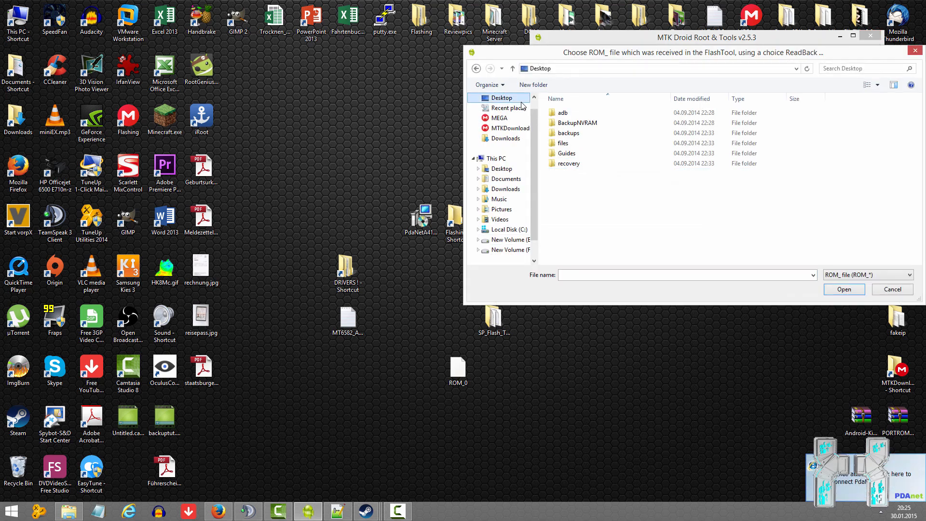
scroll(535, 161, down, 1)
scroll(647, 180, down, 10)
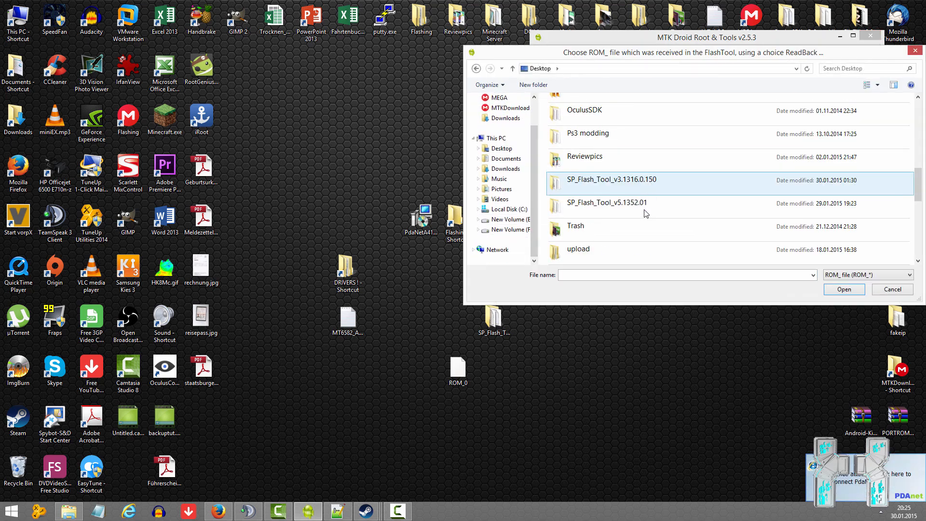
double_click(590, 207)
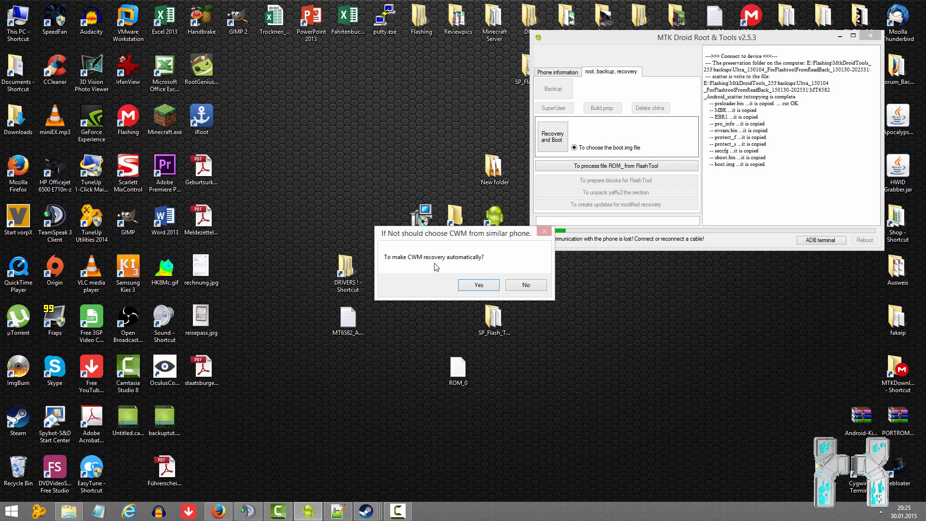
click(479, 285)
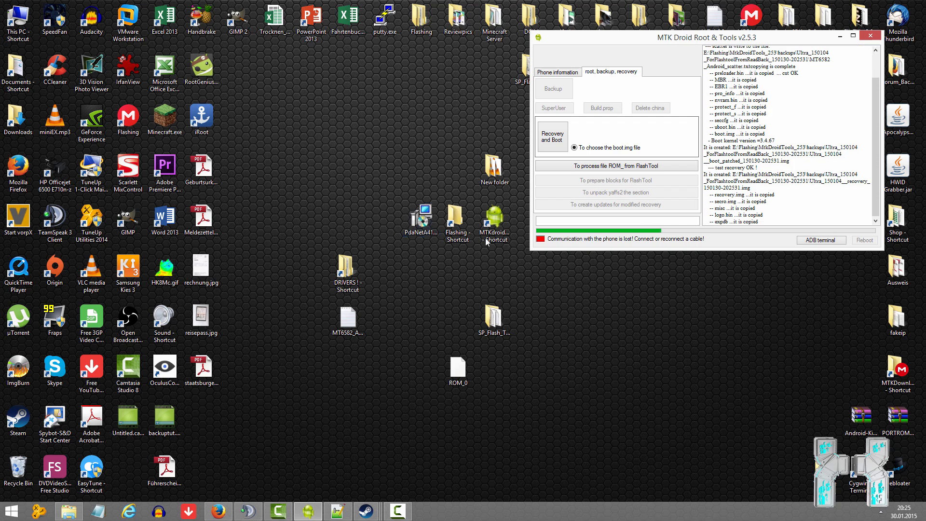
Move the MTK Droid Root & Tools window to the middle of the desktop, review its processing log and close the program
drag(715, 66, 781, 223)
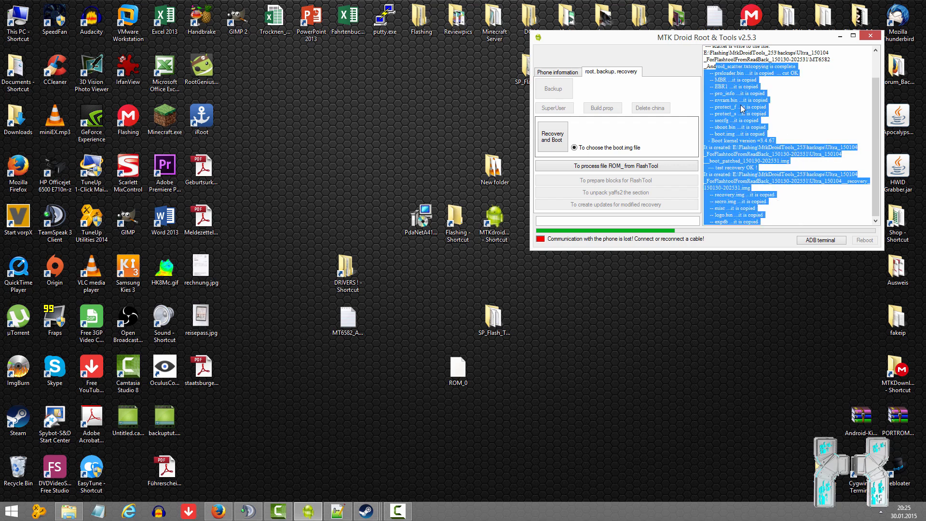
drag(733, 40, 484, 130)
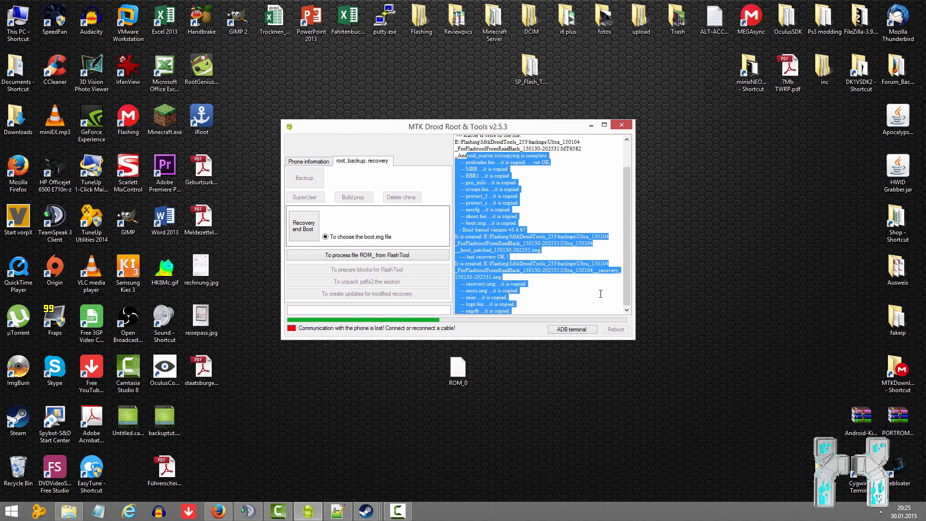
click(480, 202)
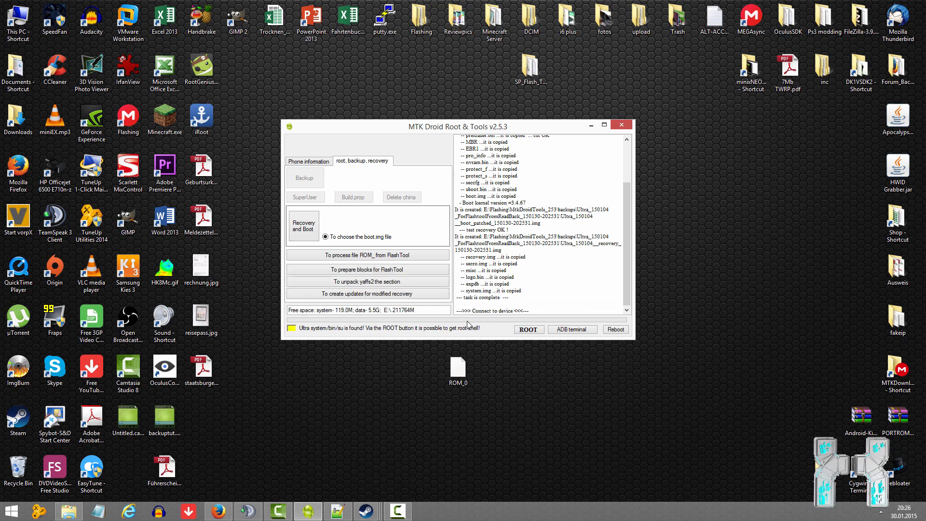
drag(465, 257, 474, 292)
click(622, 125)
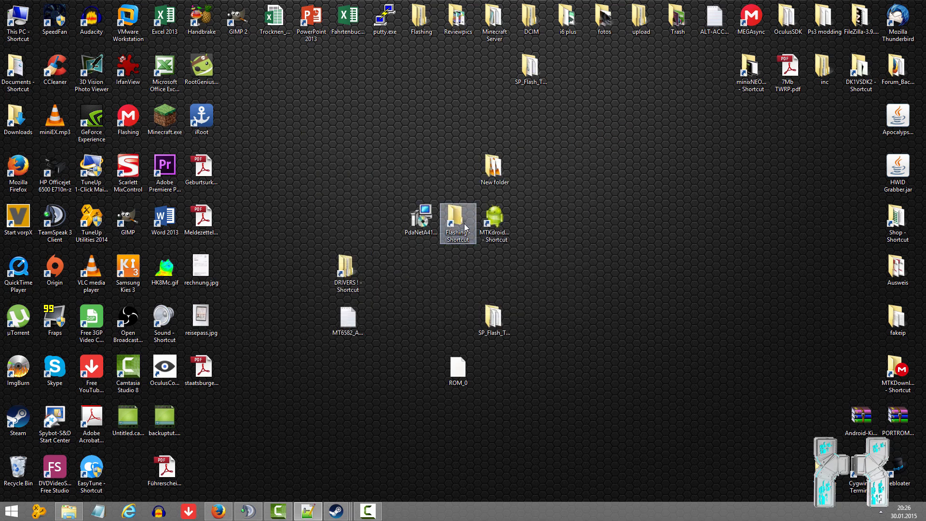
double_click(456, 229)
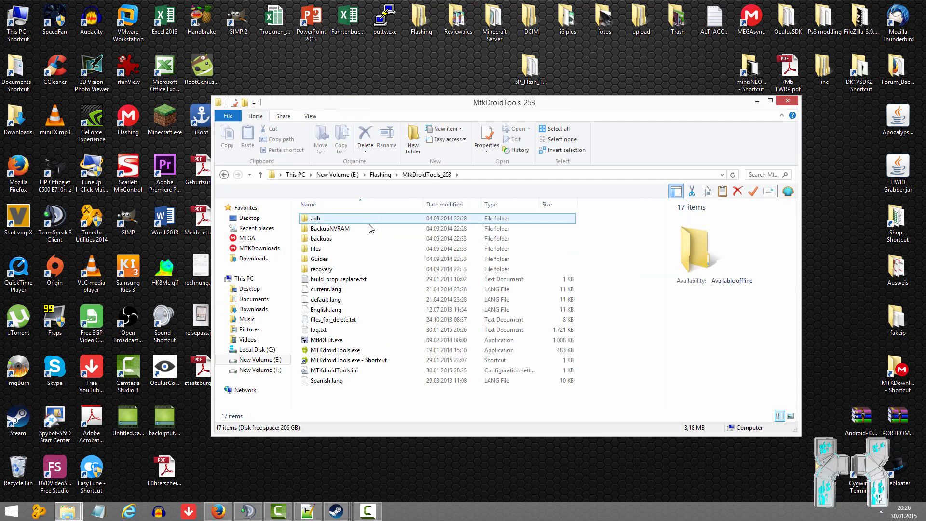
double_click(365, 241)
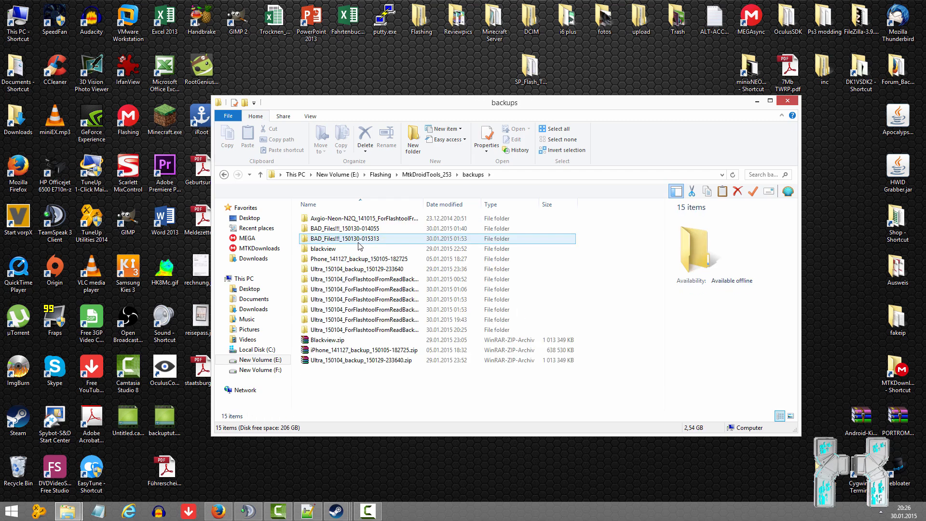
click(362, 330)
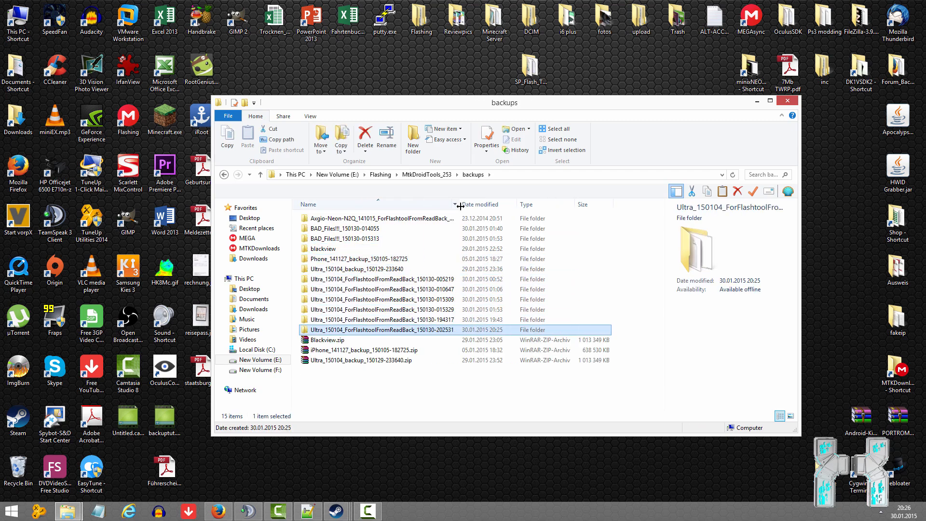
double_click(415, 330)
Examine the extracted firmware files, including boot.img, the patched recovery image, system.img and MT6582_Android_scatter.txt
click(370, 219)
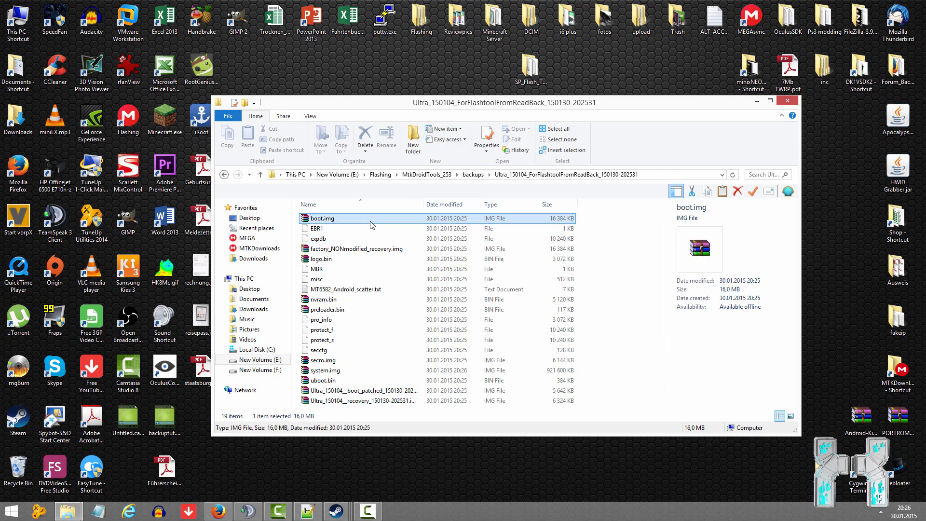
click(388, 401)
click(396, 370)
click(589, 225)
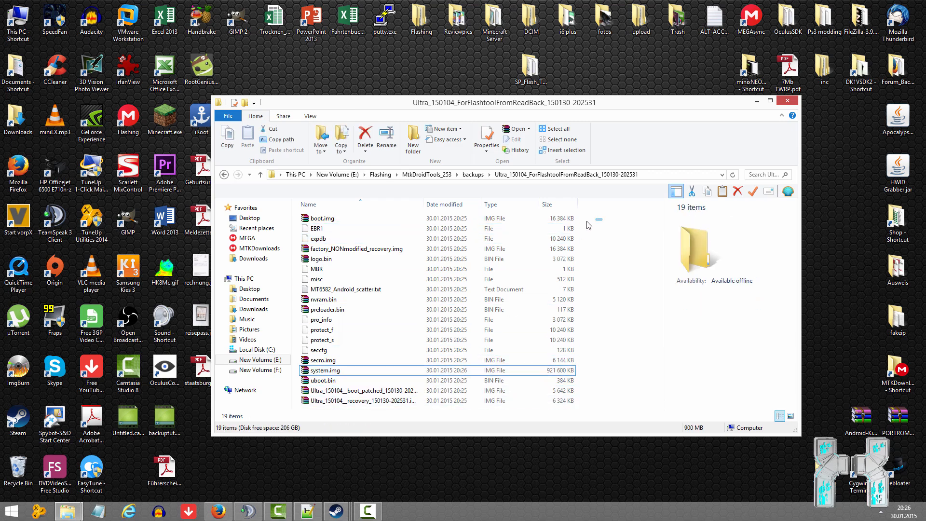
drag(588, 225, 383, 416)
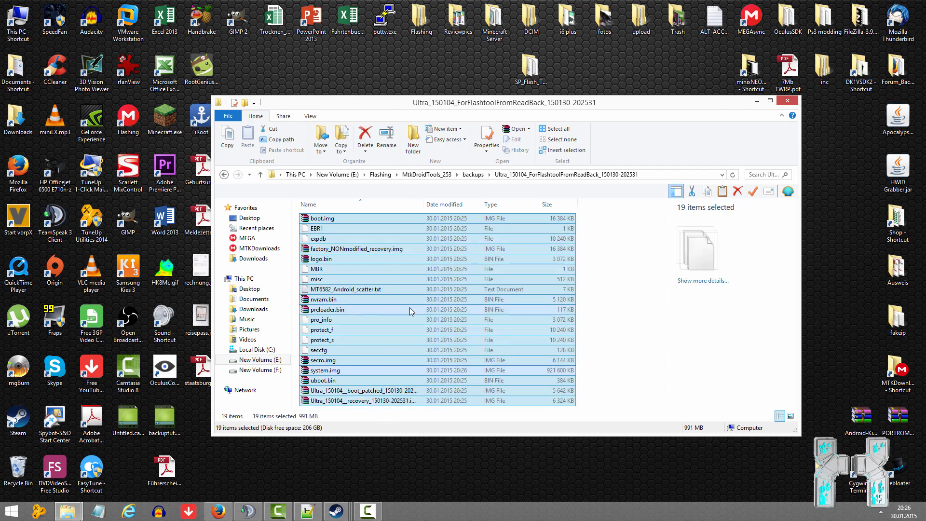
click(364, 291)
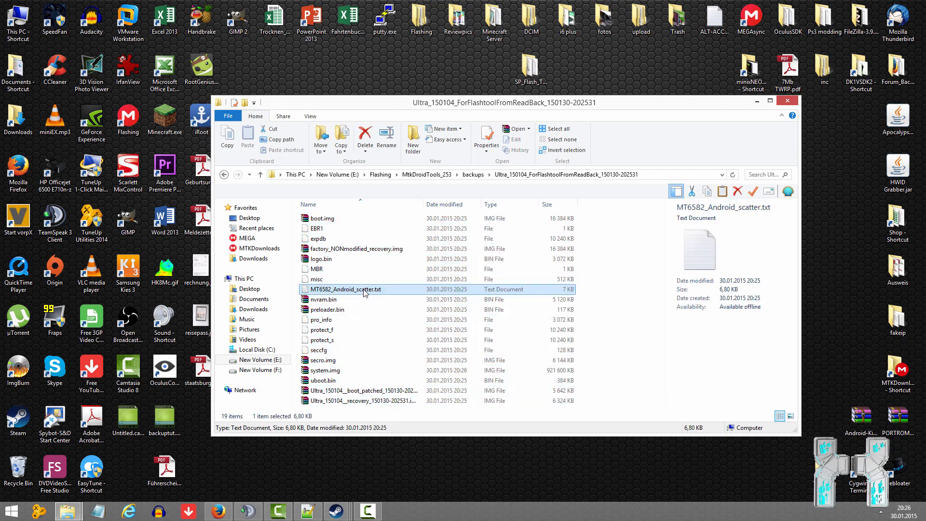